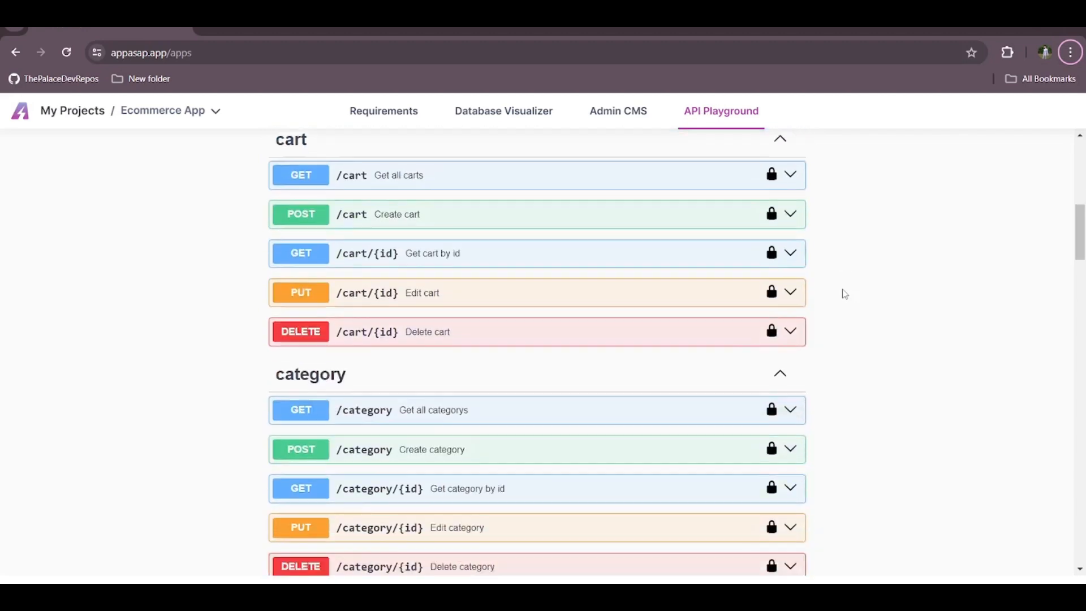
Look through the generated API endpoints, from the cart group down to user and upload, and return to product
scroll(844, 294, up, 8)
scroll(844, 294, down, 1)
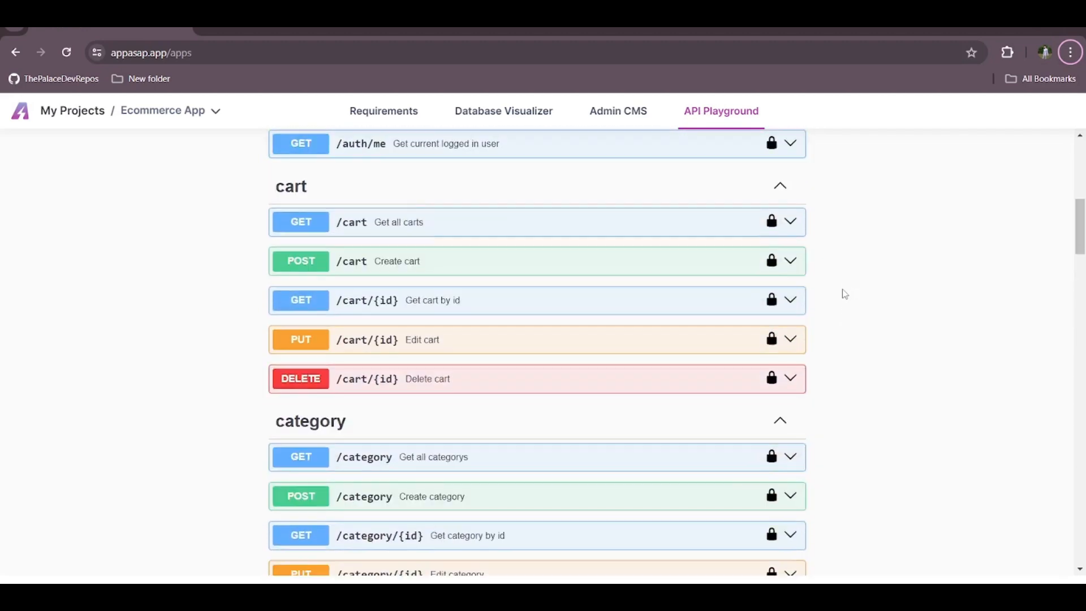
click(285, 190)
click(286, 190)
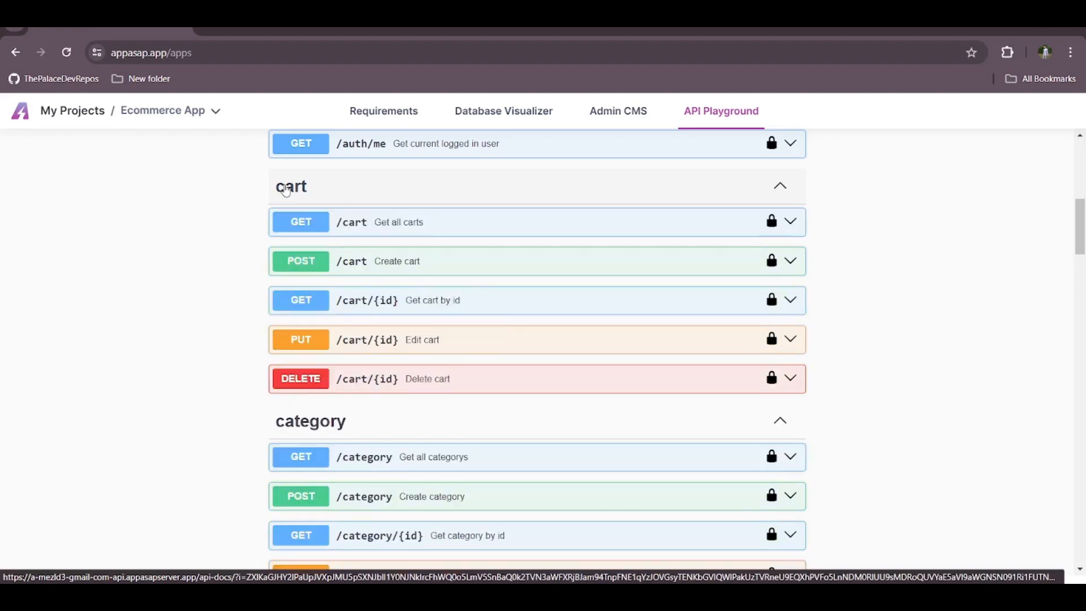
scroll(274, 175, down, 6)
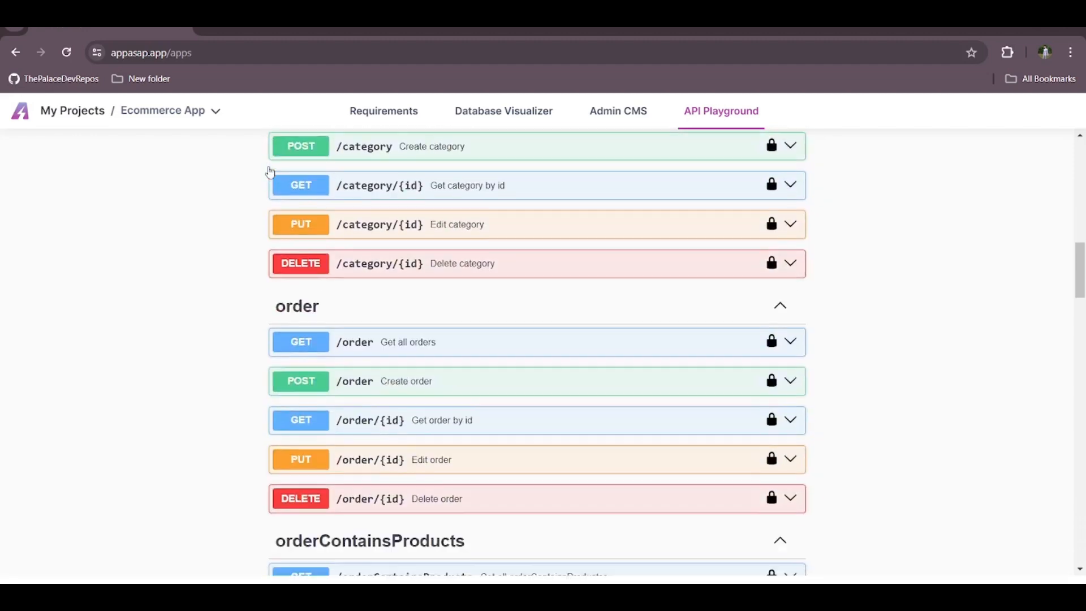
scroll(270, 171, down, 13)
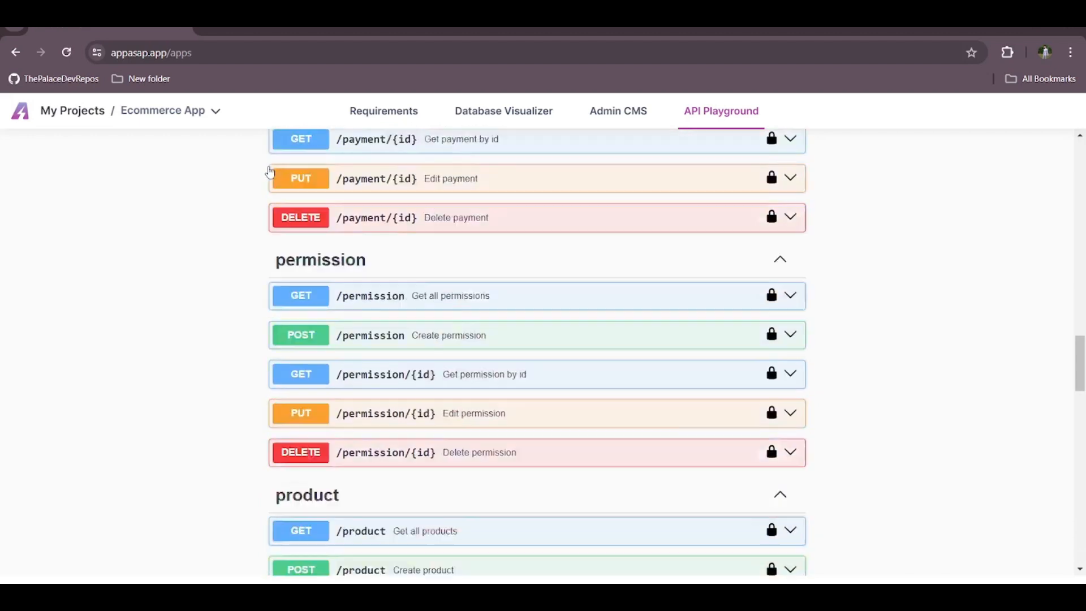
scroll(270, 172, down, 6)
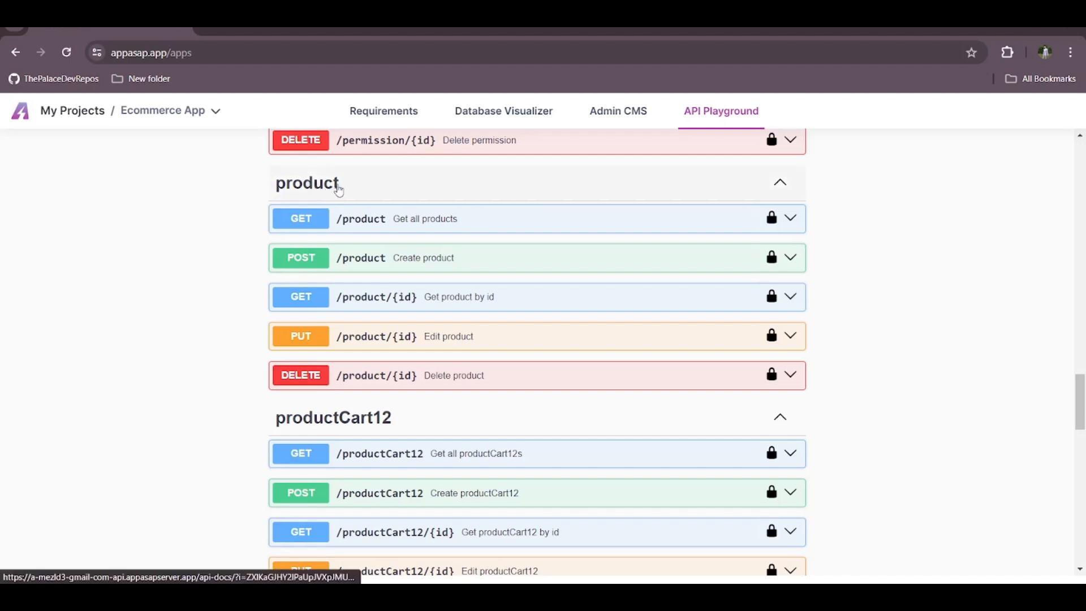
scroll(338, 189, up, 1)
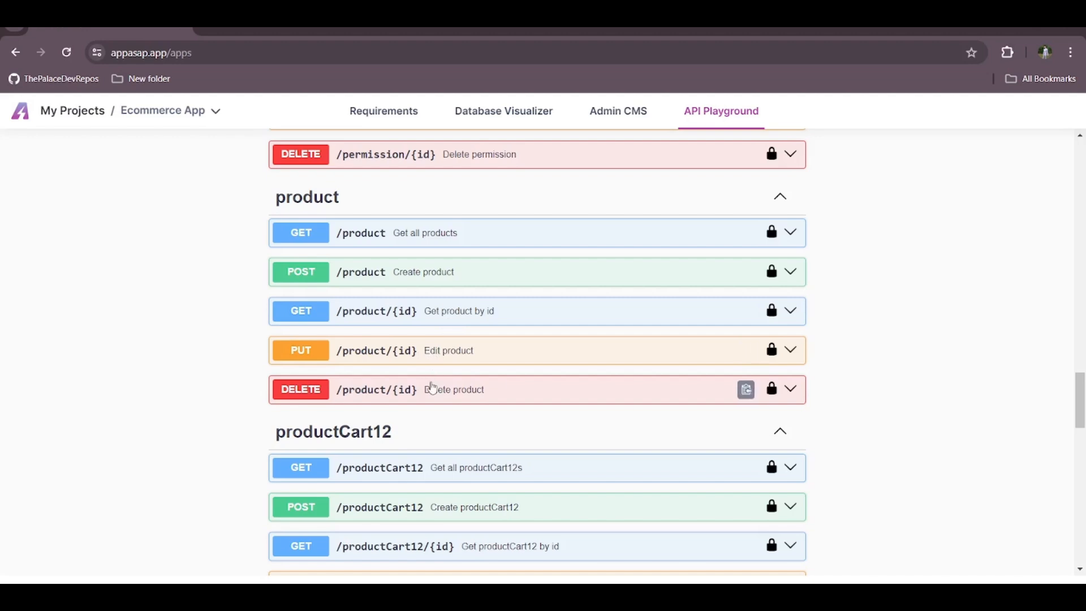
scroll(432, 388, up, 5)
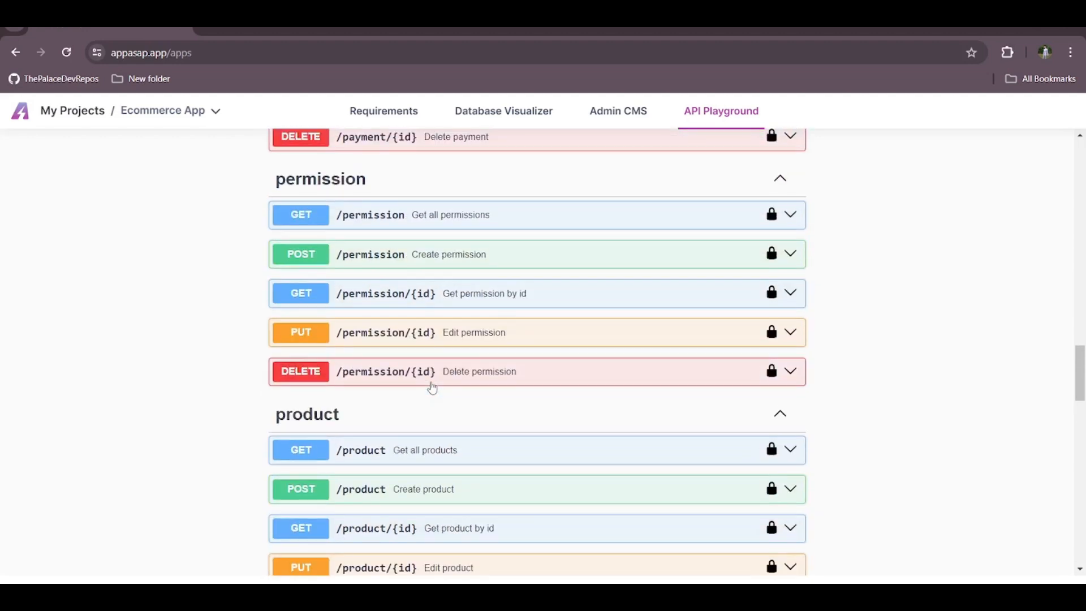
scroll(432, 388, down, 20)
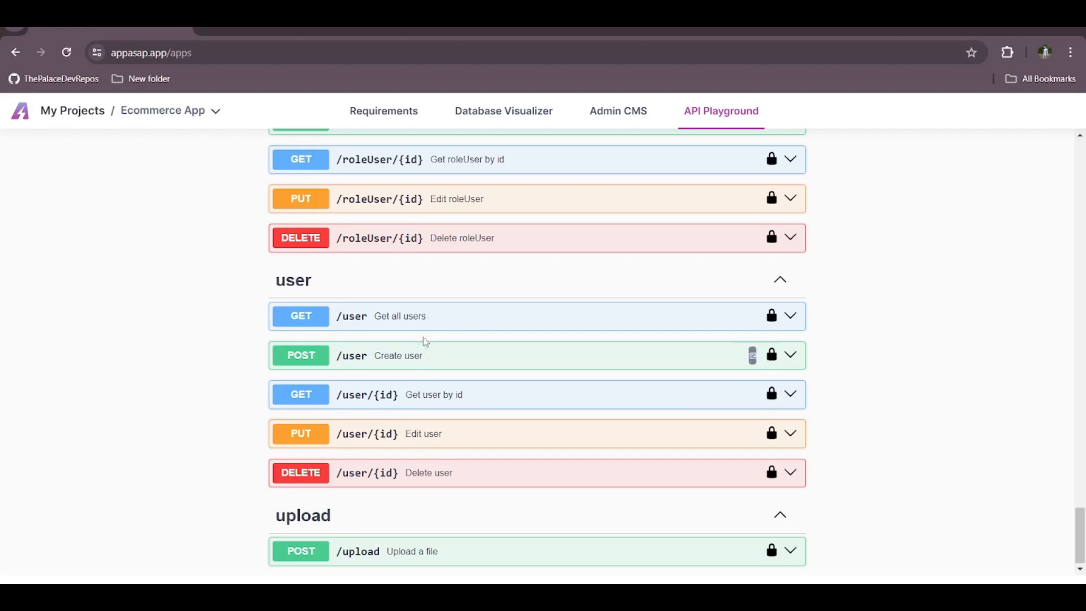
scroll(411, 482, up, 15)
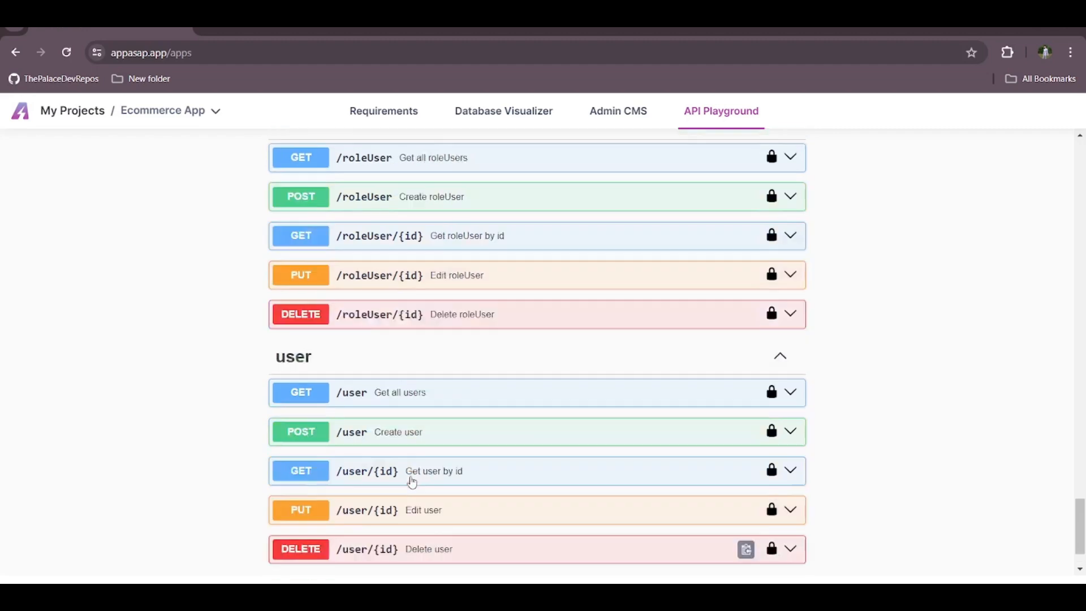
scroll(411, 481, up, 7)
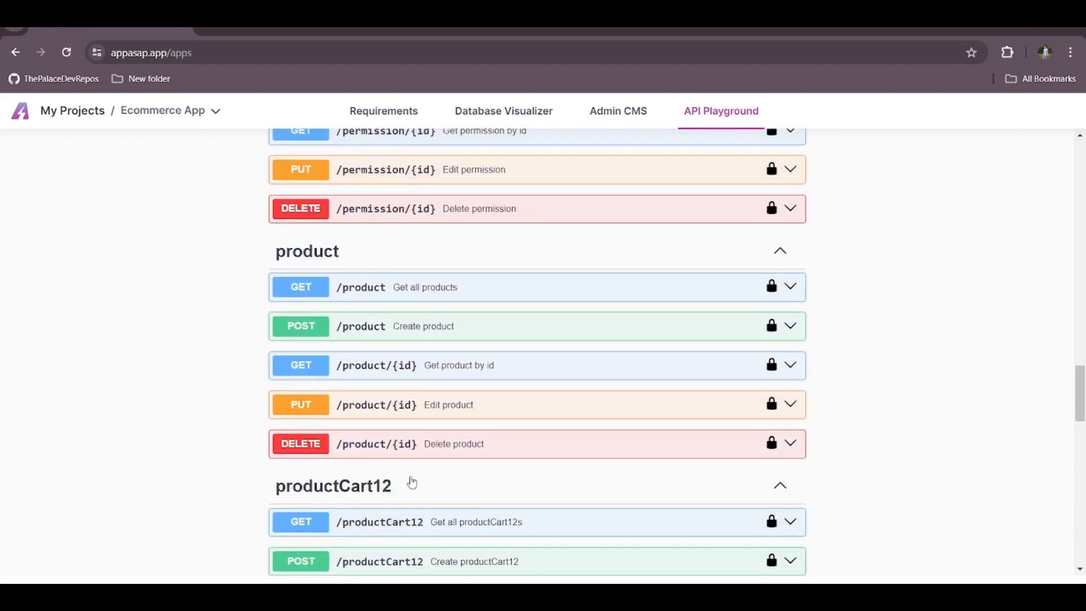
Expand the GET /product endpoint, enable trying it out, and review its query parameters
scroll(490, 393, down, 2)
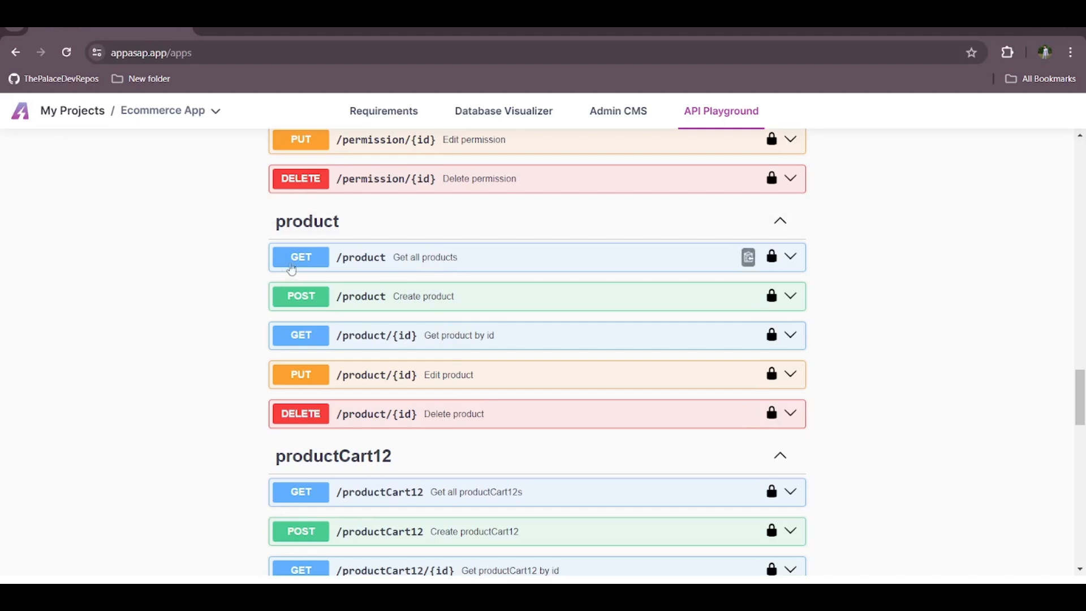
click(376, 261)
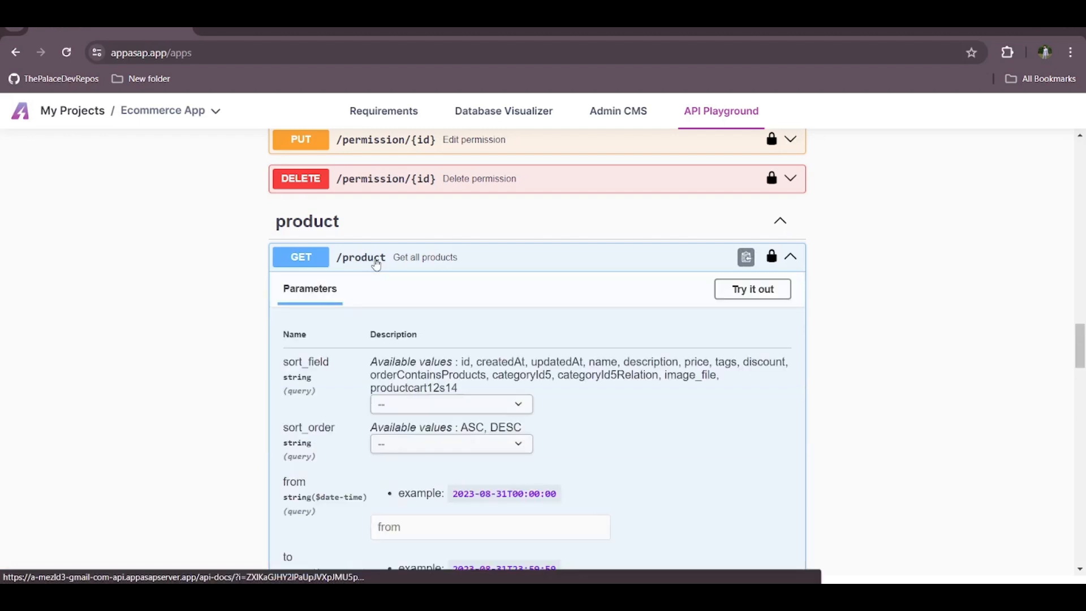
click(734, 291)
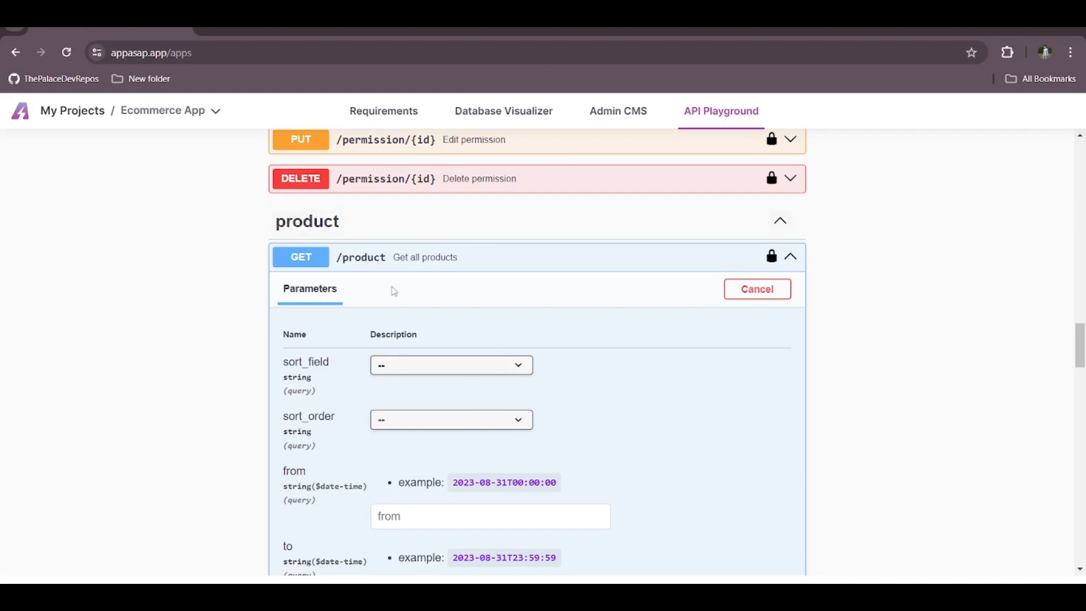
scroll(468, 334, down, 1)
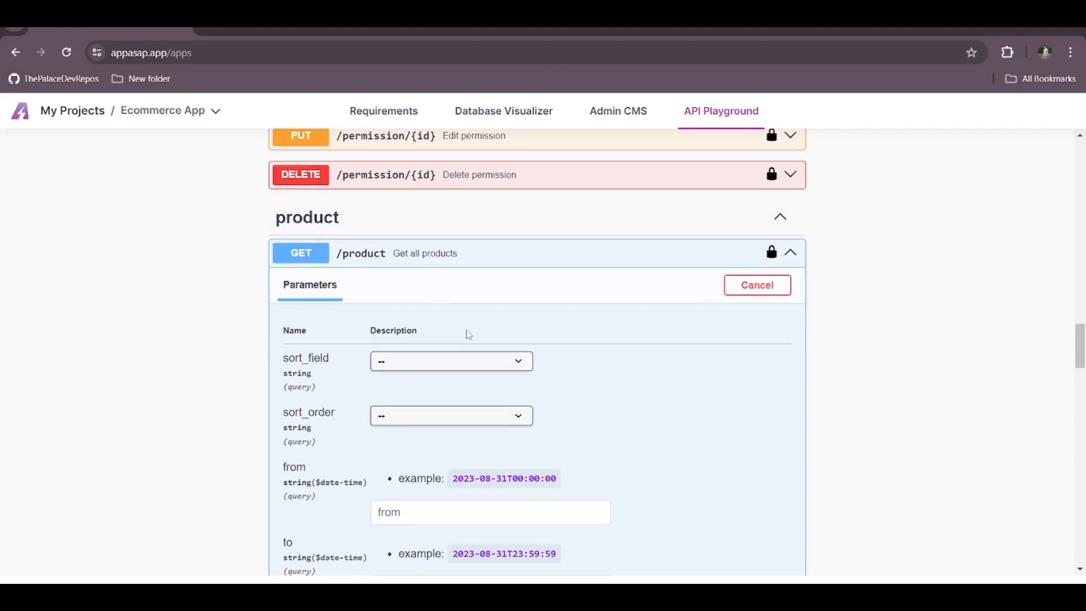
scroll(469, 334, down, 10)
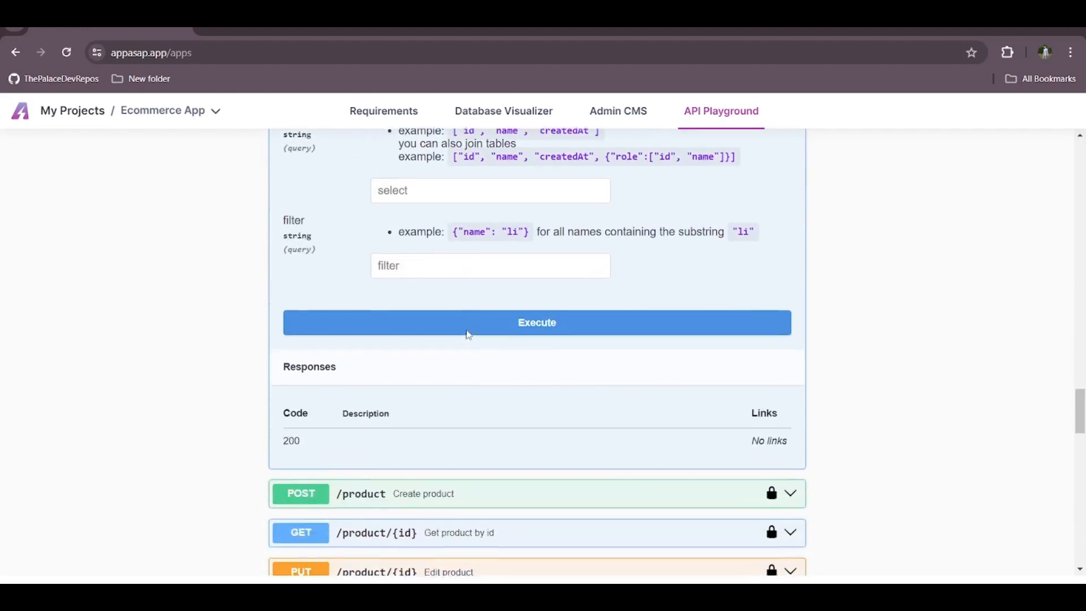
scroll(469, 334, up, 10)
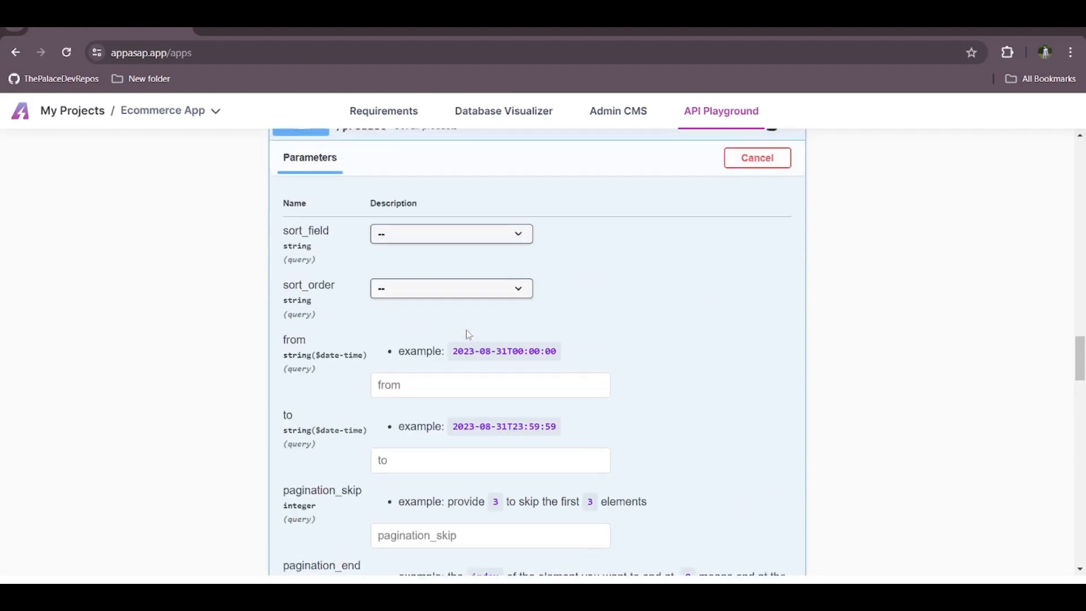
scroll(469, 334, up, 2)
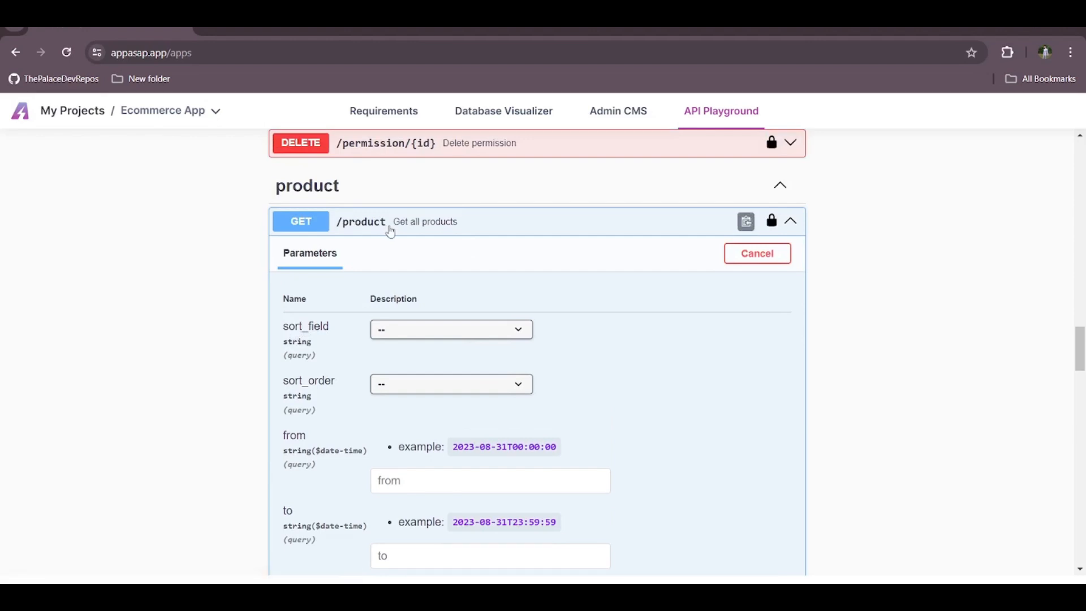
Set the product query's sort_field to name and its sort_order to ASC
scroll(375, 257, down, 1)
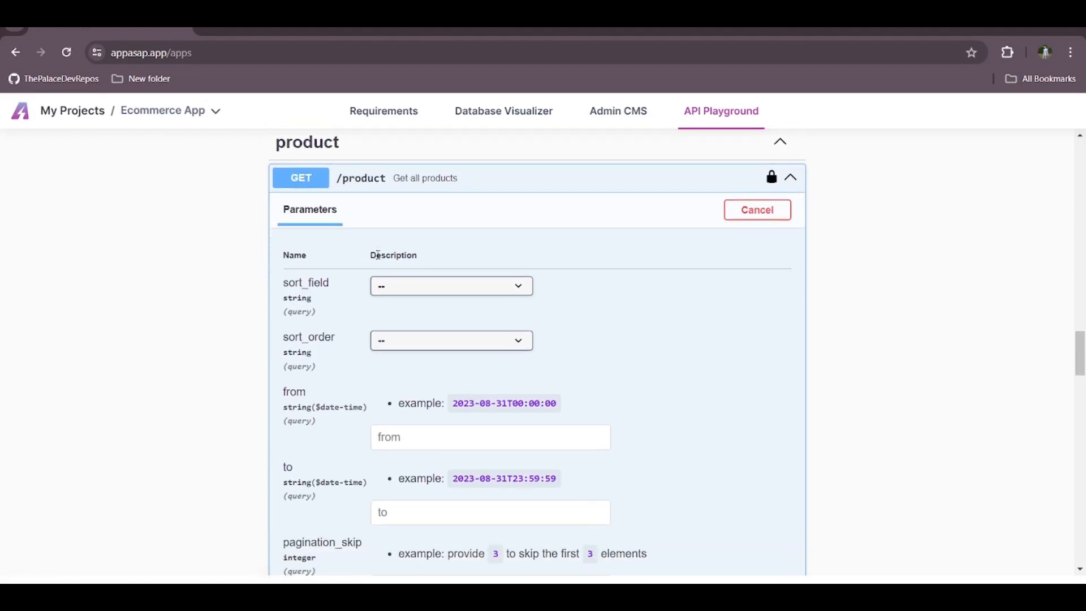
click(409, 288)
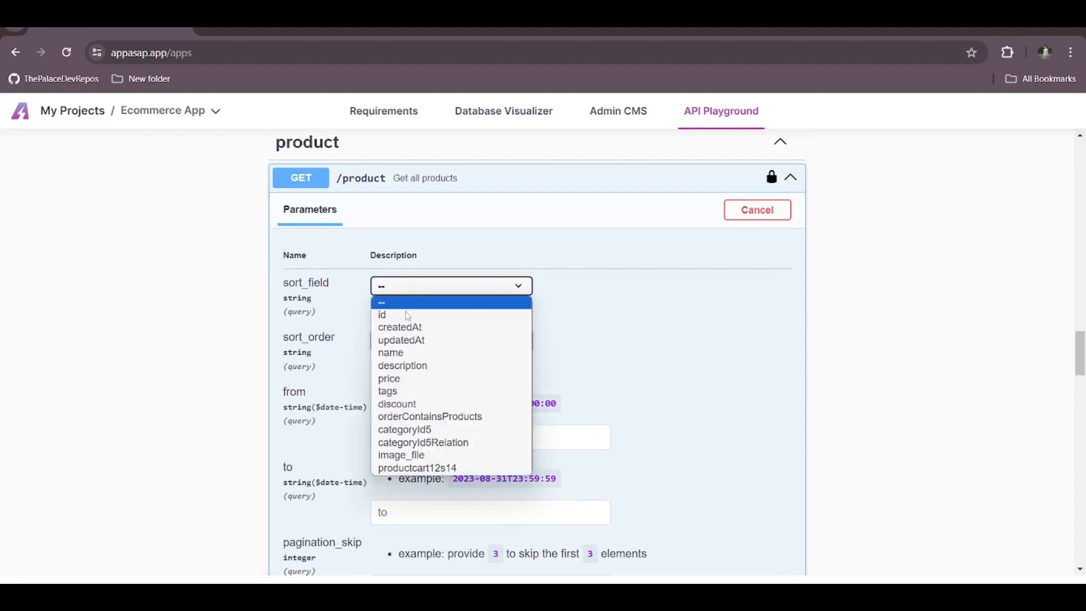
click(405, 354)
click(405, 343)
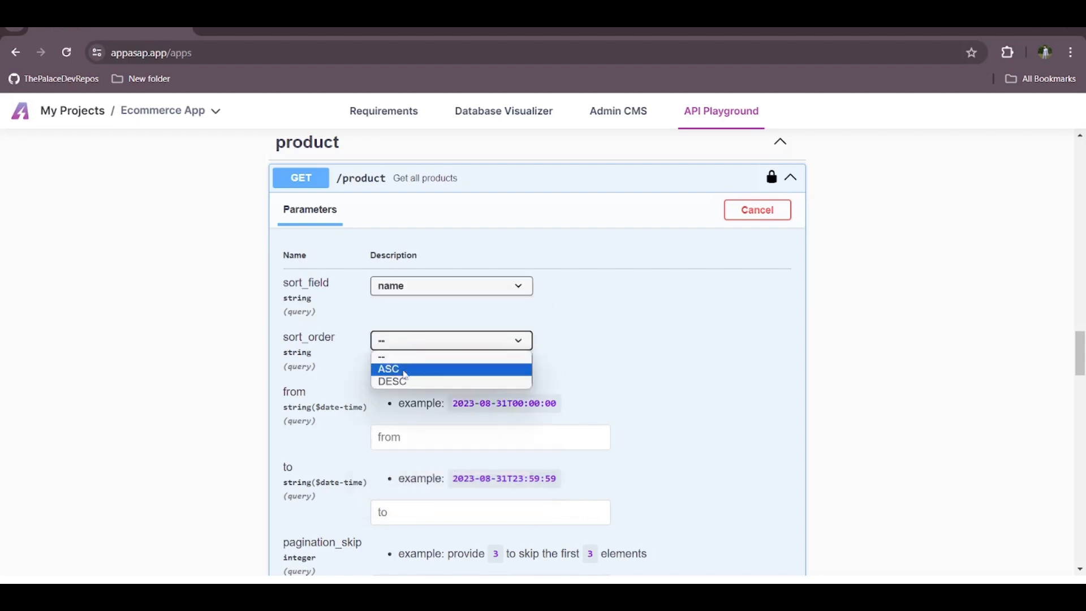
click(405, 370)
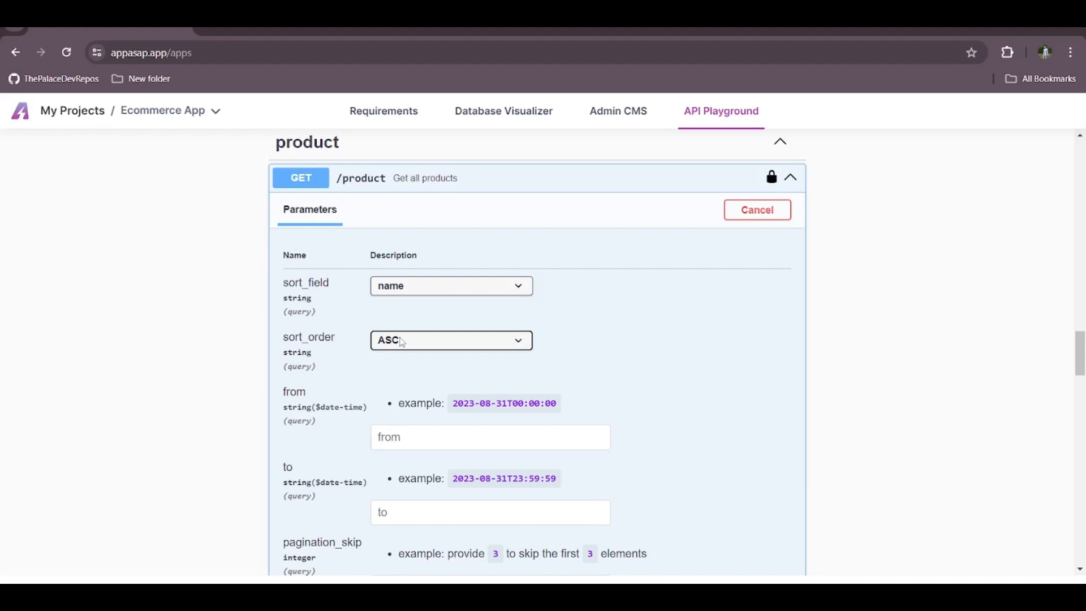
Examine the from and to date-time parameters of the product query
scroll(402, 342, down, 1)
scroll(402, 342, down, 1)
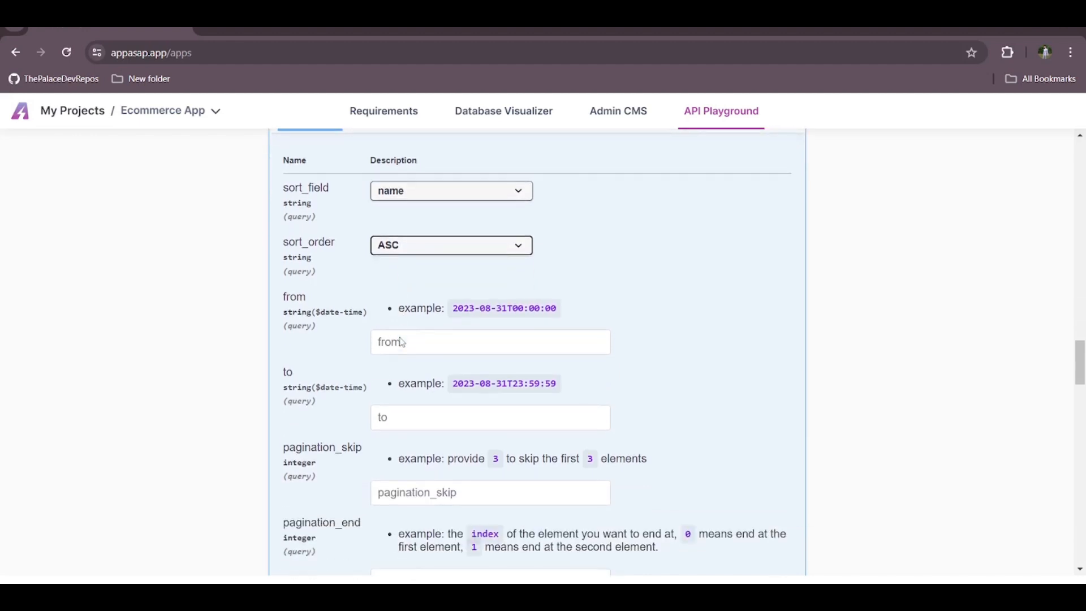
double_click(295, 297)
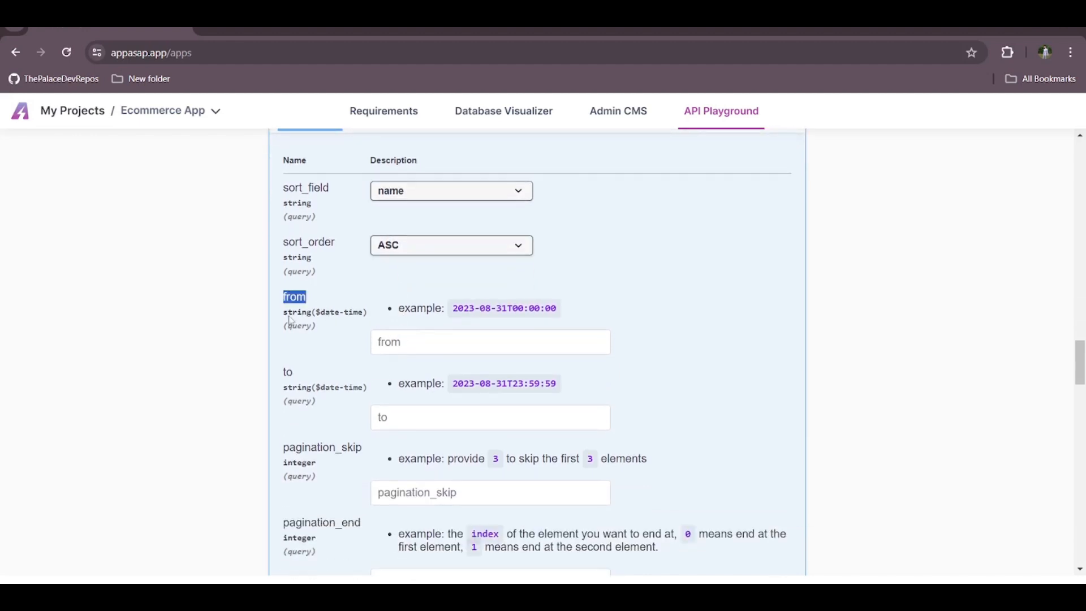
double_click(288, 372)
click(304, 370)
double_click(287, 296)
double_click(288, 372)
Copy the example date-time 2023-08-31T00:00:00 into the from parameter
drag(452, 308, 559, 311)
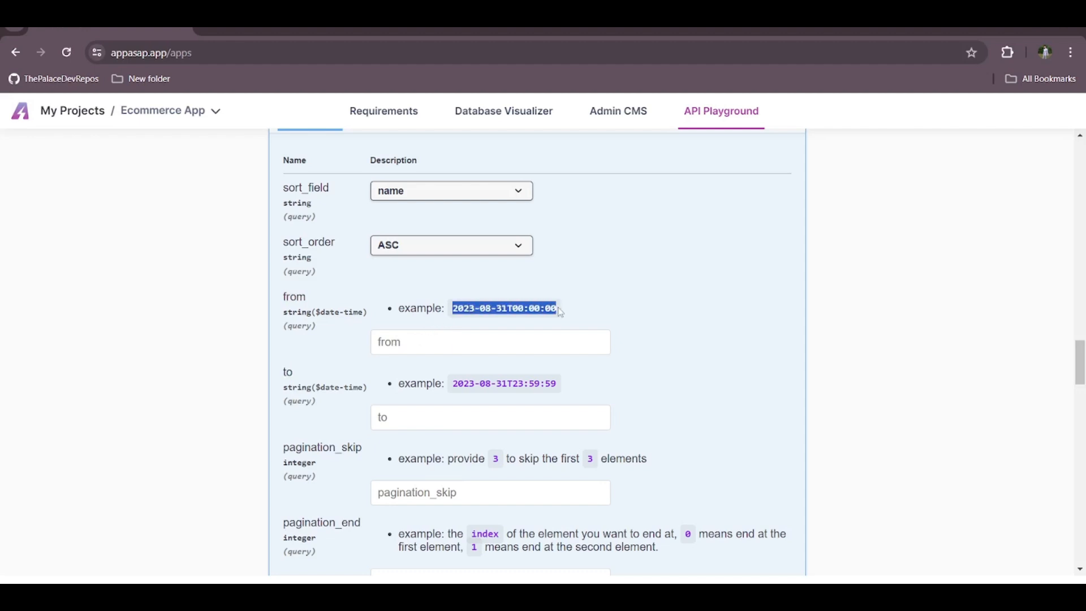
key(ctrl+c)
click(528, 335)
key(ctrl+v)
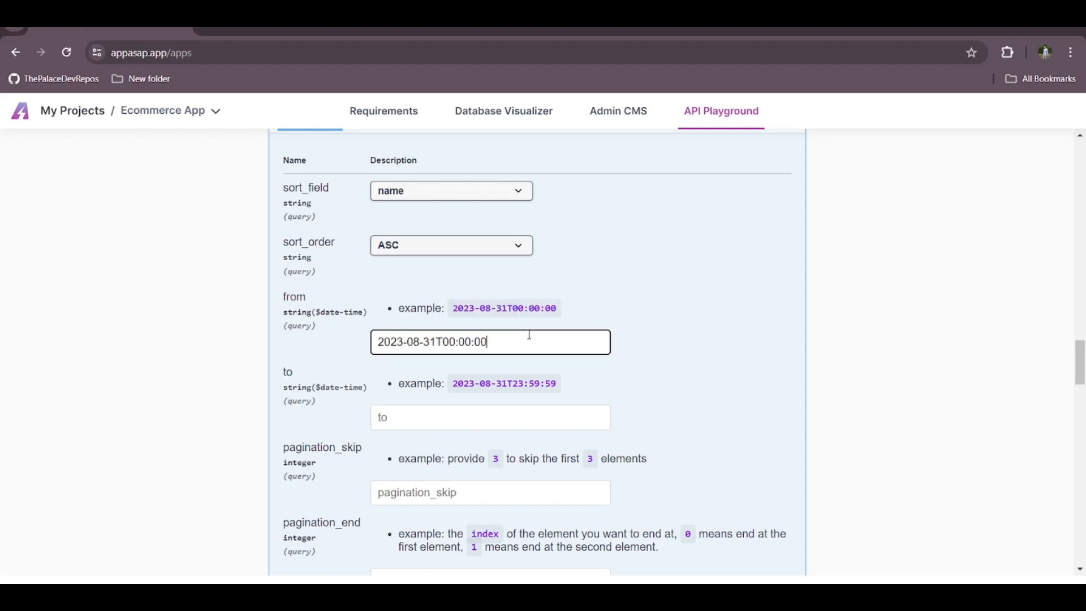
Inspect the date and time parts of the from value, and clear the field
double_click(399, 343)
double_click(413, 341)
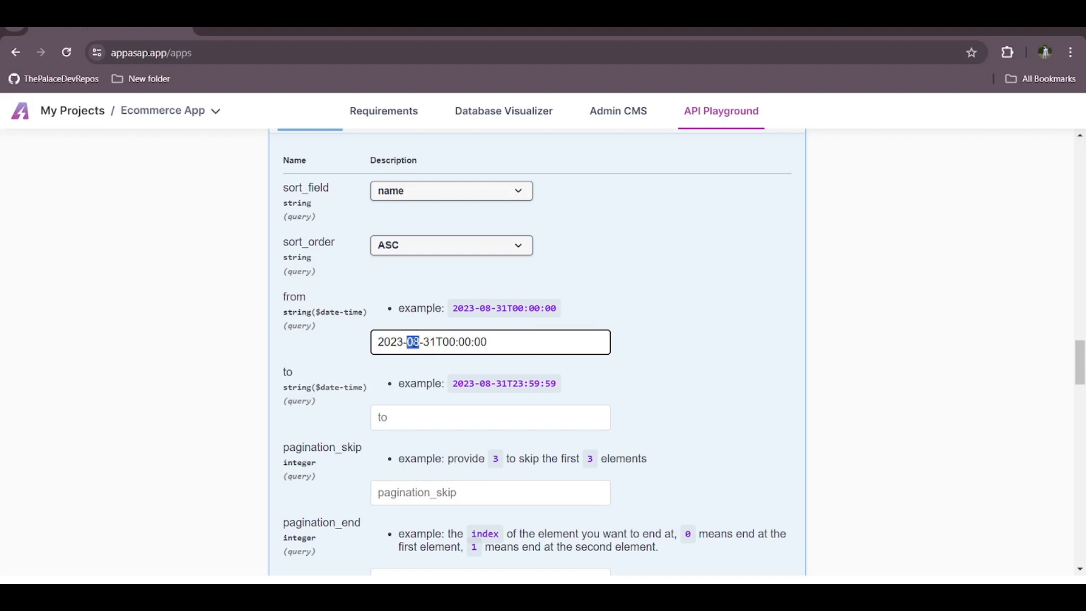
double_click(432, 341)
double_click(440, 341)
double_click(464, 342)
double_click(476, 341)
click(500, 342)
drag(512, 342, 358, 343)
key(BackSpace)
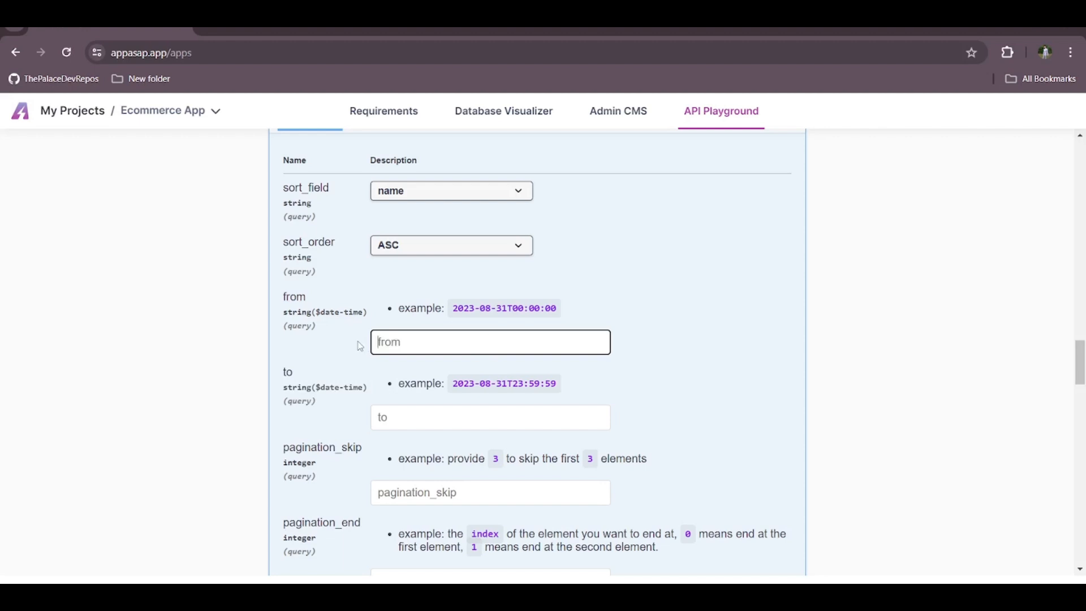
Set pagination_skip to 0 and pagination_end to 3 for the product query
scroll(681, 441, down, 1)
scroll(682, 442, down, 1)
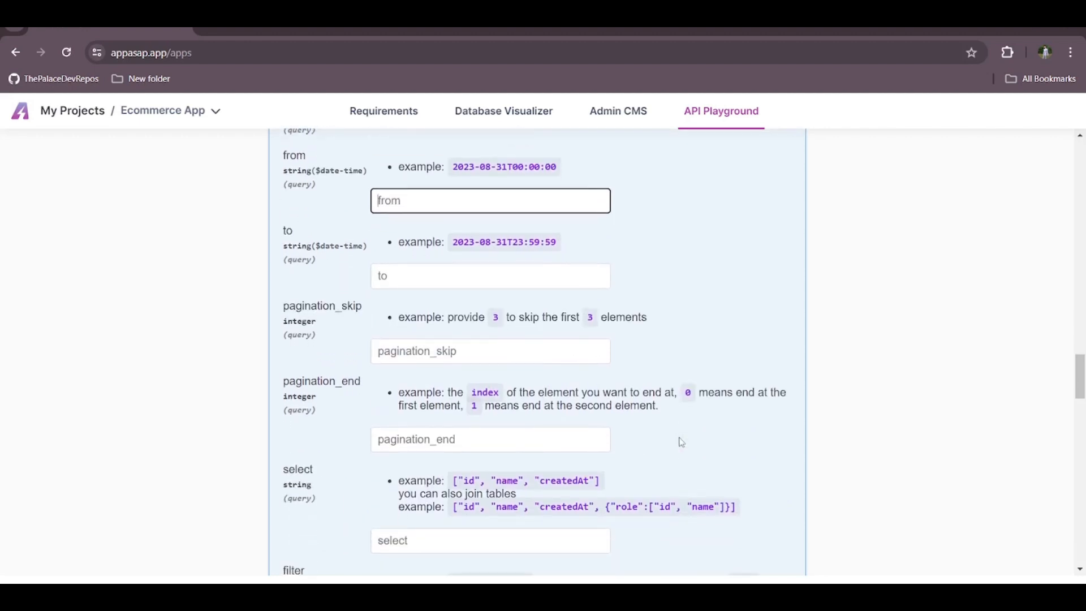
click(681, 442)
scroll(681, 441, down, 1)
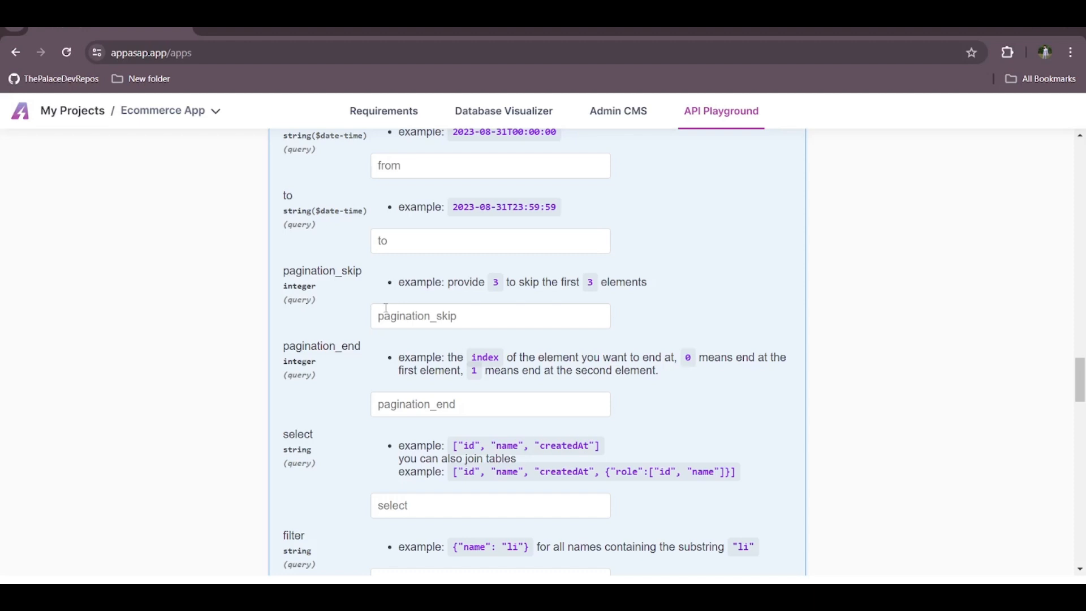
click(422, 315)
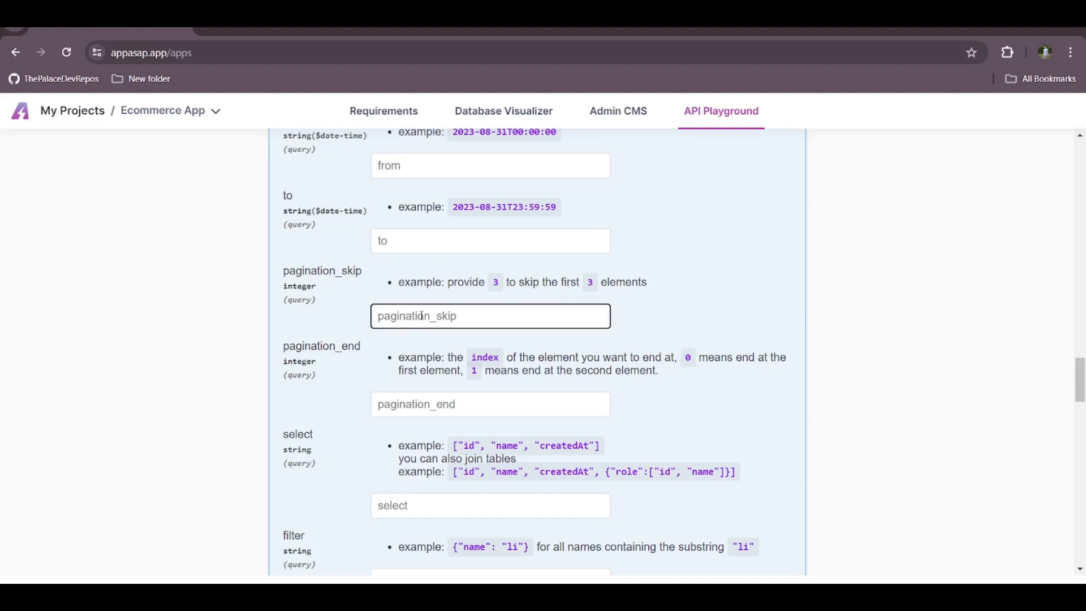
text(0)
click(425, 408)
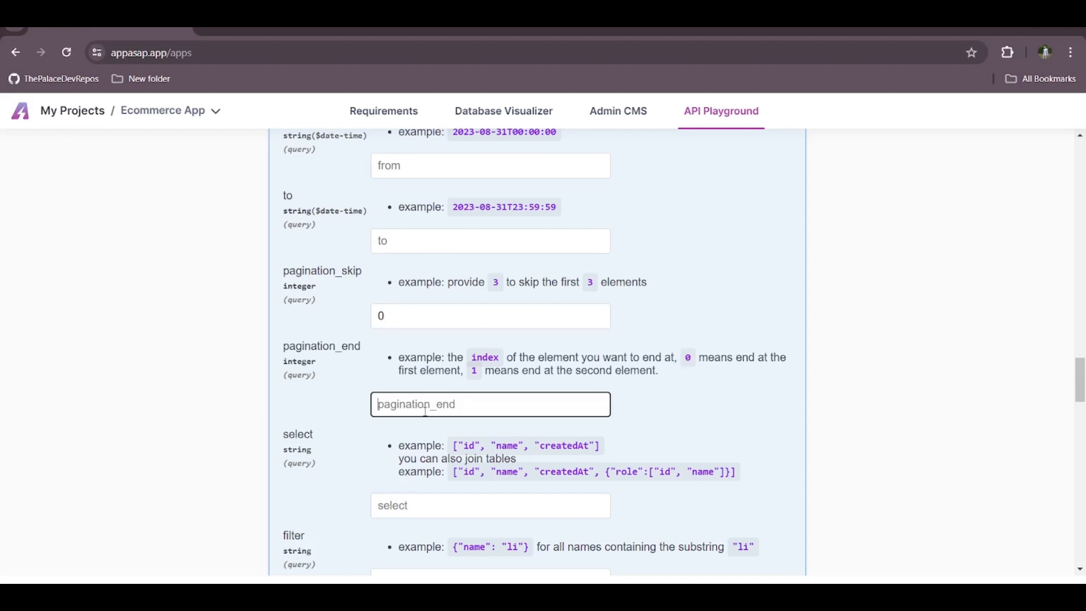
text(3)
Change pagination_skip to 3 and pagination_end to 6
click(398, 317)
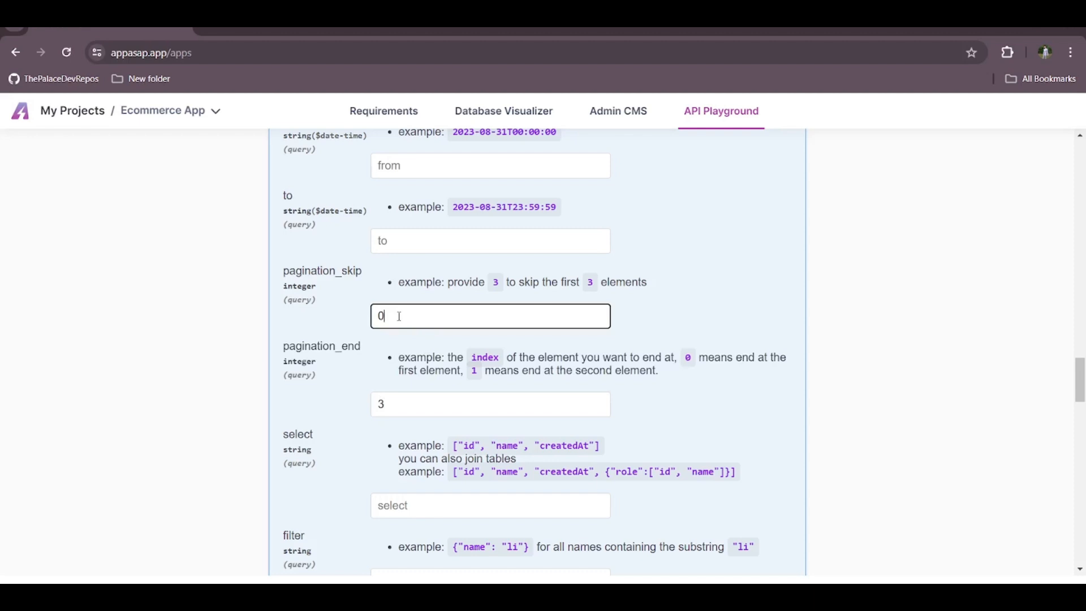
key(BackSpace)
text(3)
click(401, 404)
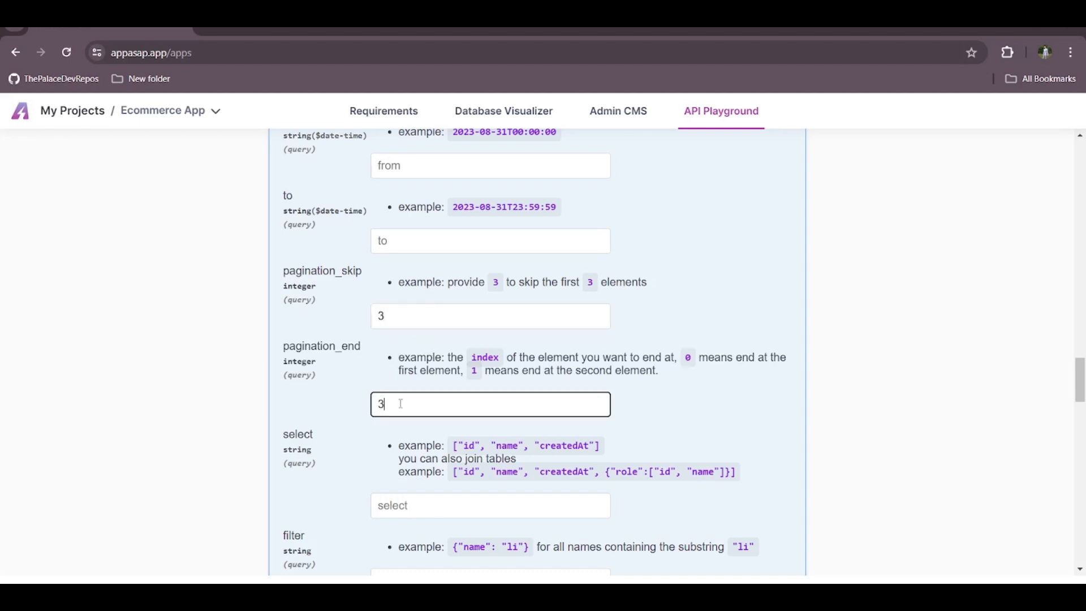
key(BackSpace)
text(6)
Clear the pagination_skip and pagination_end values
click(410, 311)
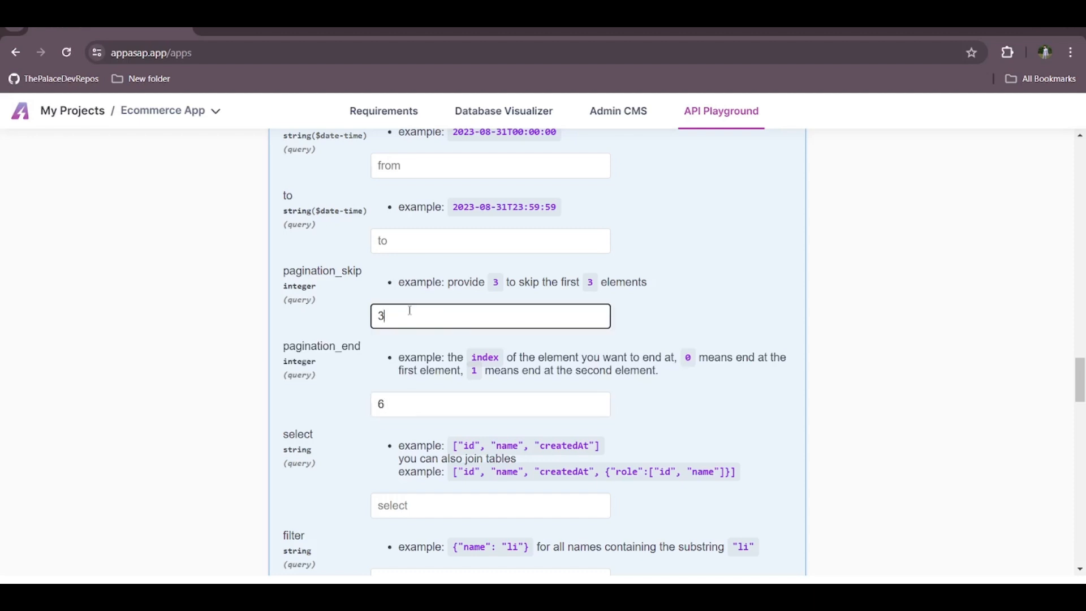
key(BackSpace)
click(408, 403)
key(BackSpace)
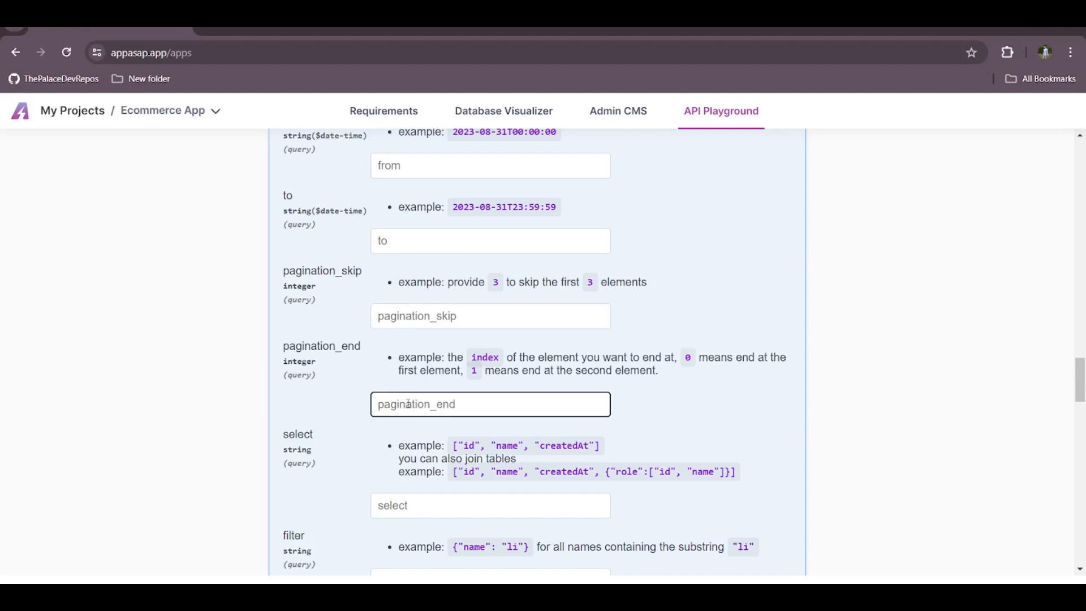
Enter ["name"] as the select value of the product query, and clear it again
click(389, 458)
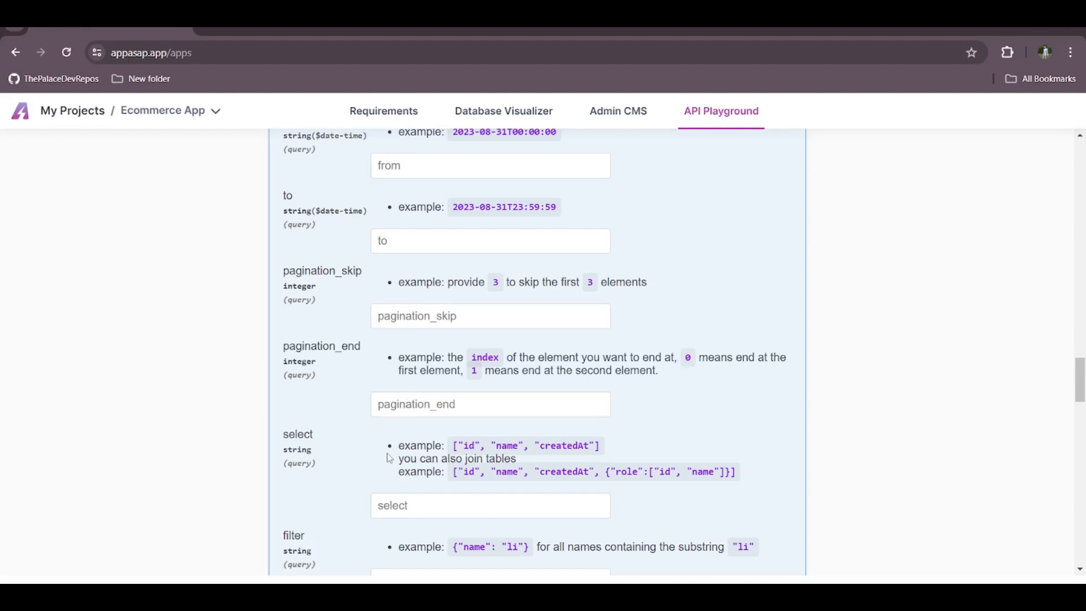
scroll(389, 458, down, 1)
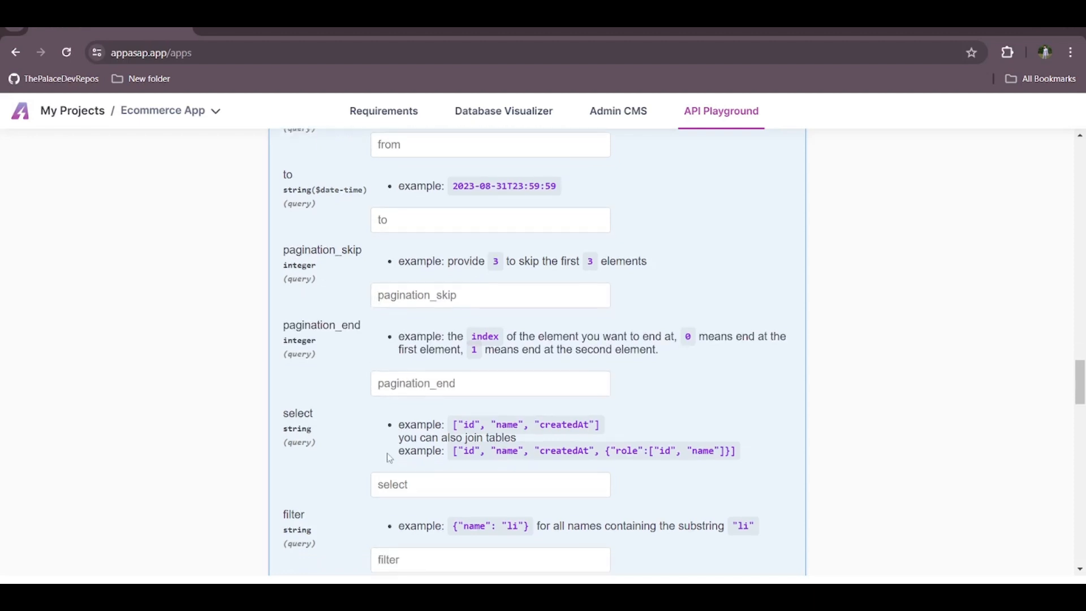
scroll(389, 458, down, 2)
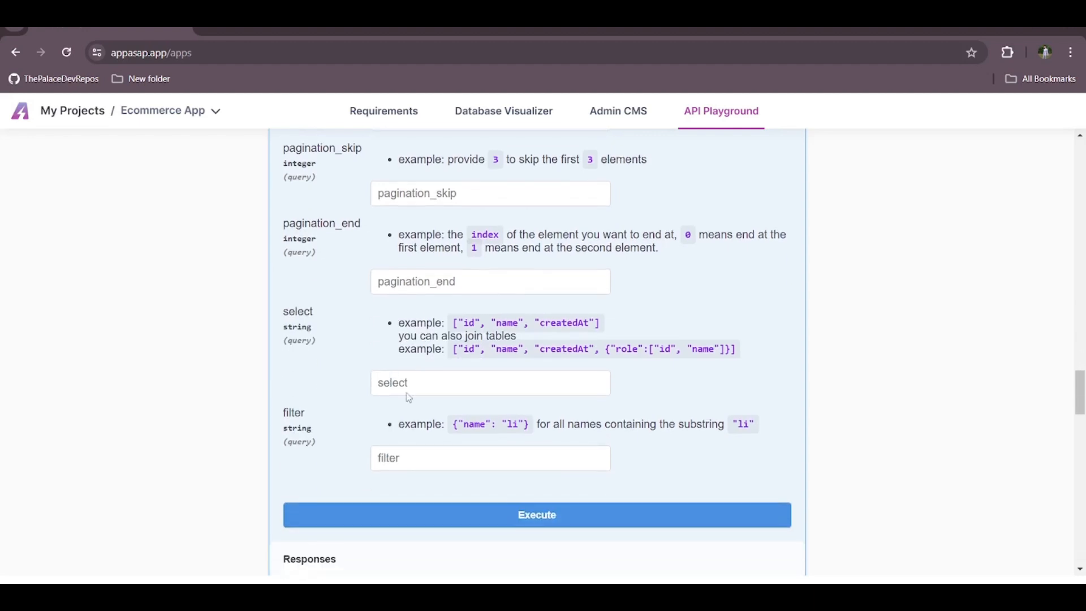
click(414, 374)
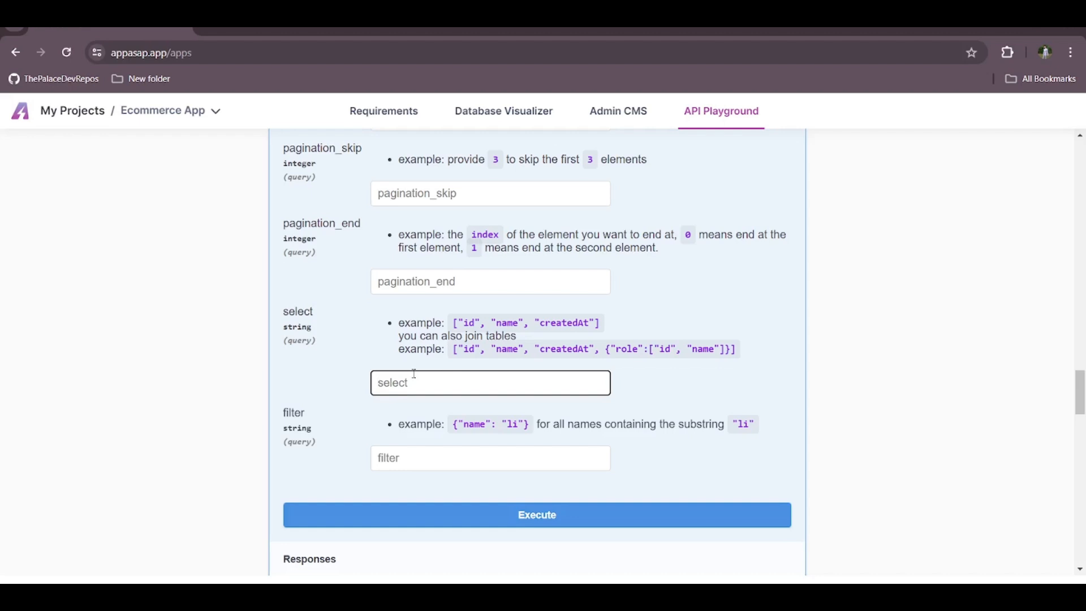
text([])
key(Left)
text("")
key(Left)
text(name)
drag(431, 380, 333, 380)
key(BackSpace)
Enter {"name":"Blue"} as the filter value of the product query, and clear it again
scroll(407, 413, down, 1)
click(409, 413)
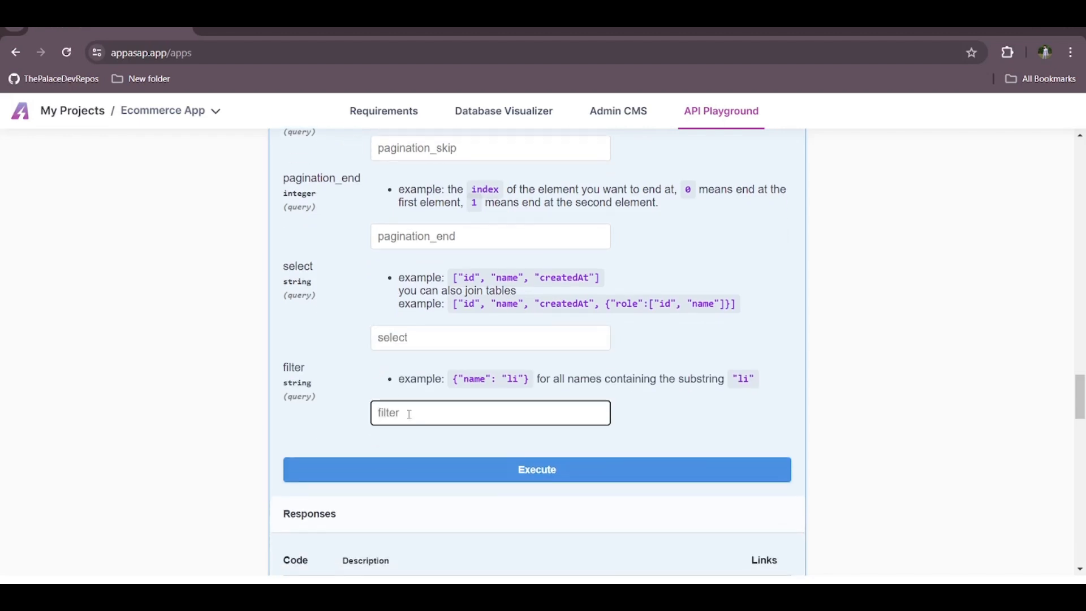
text({})
text("name")
text(:"")
text(Blue)
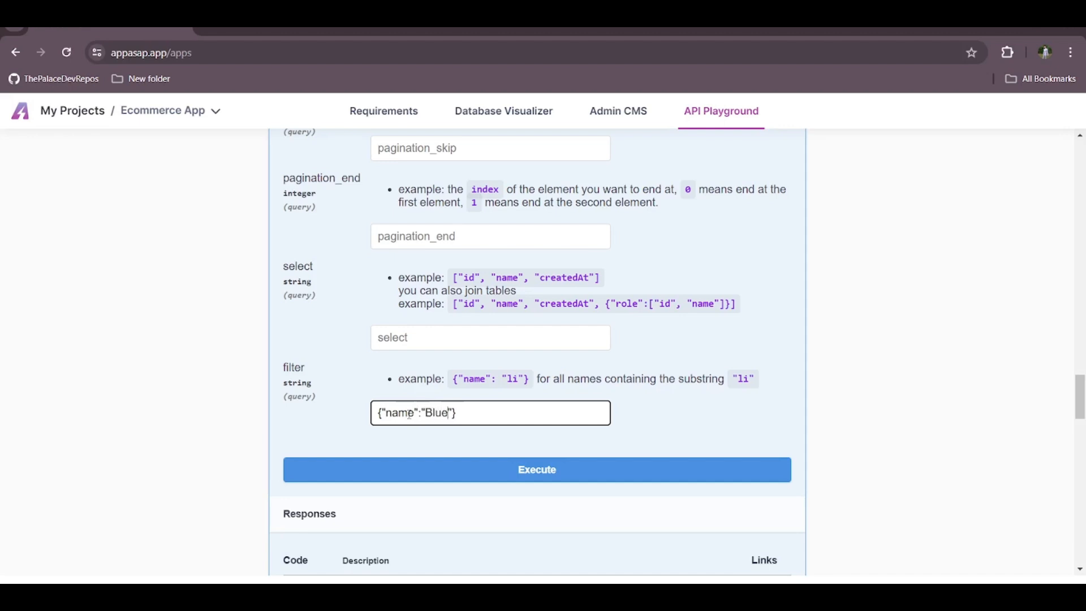
drag(497, 416, 373, 413)
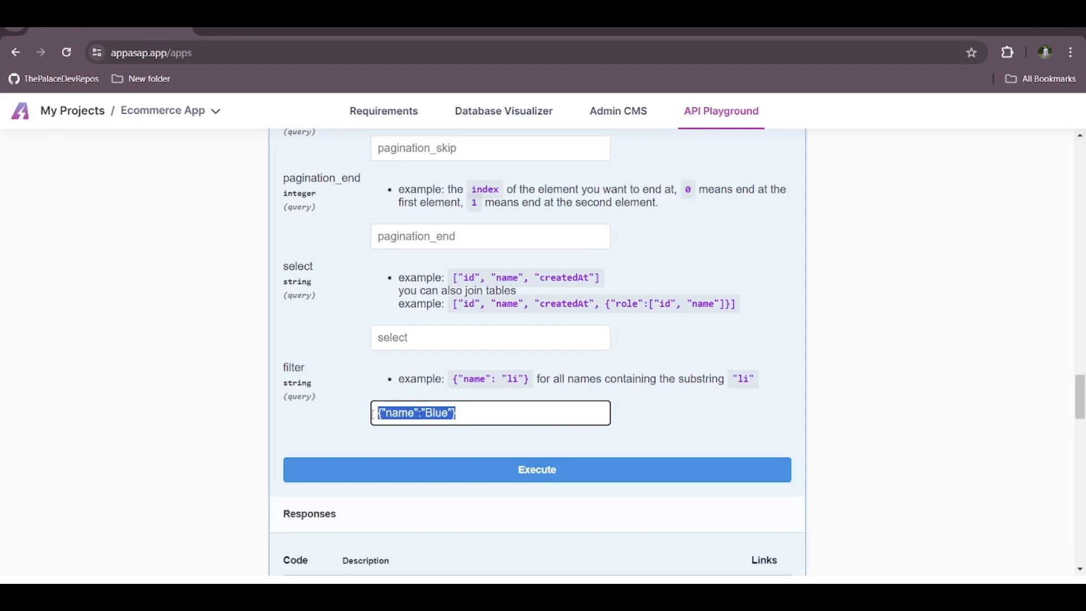
key(BackSpace)
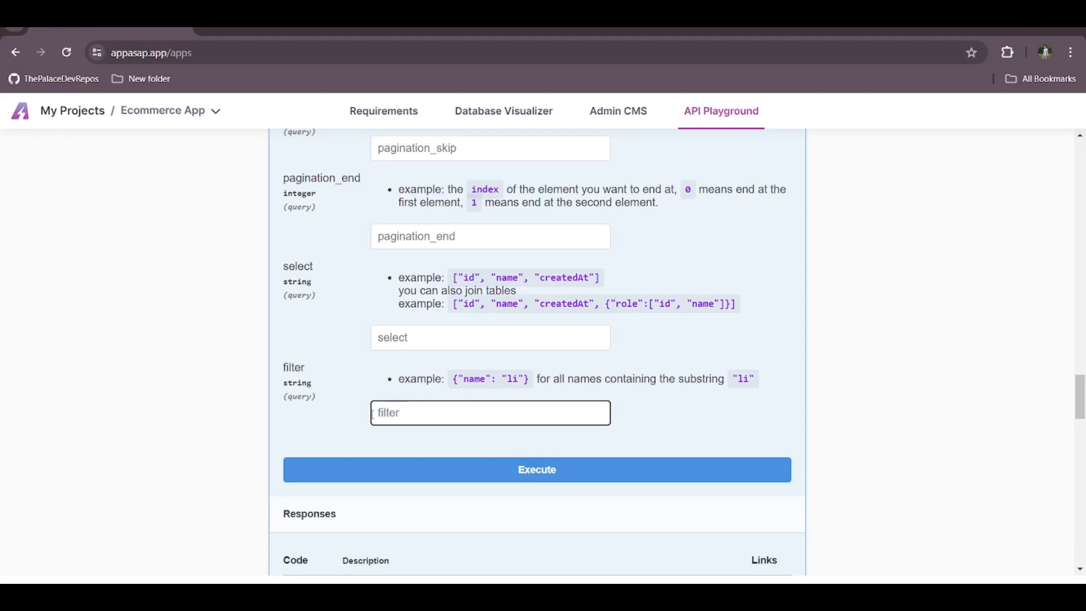
Execute the GET /product request with only the name sort field and ASC sort order set
scroll(373, 413, up, 6)
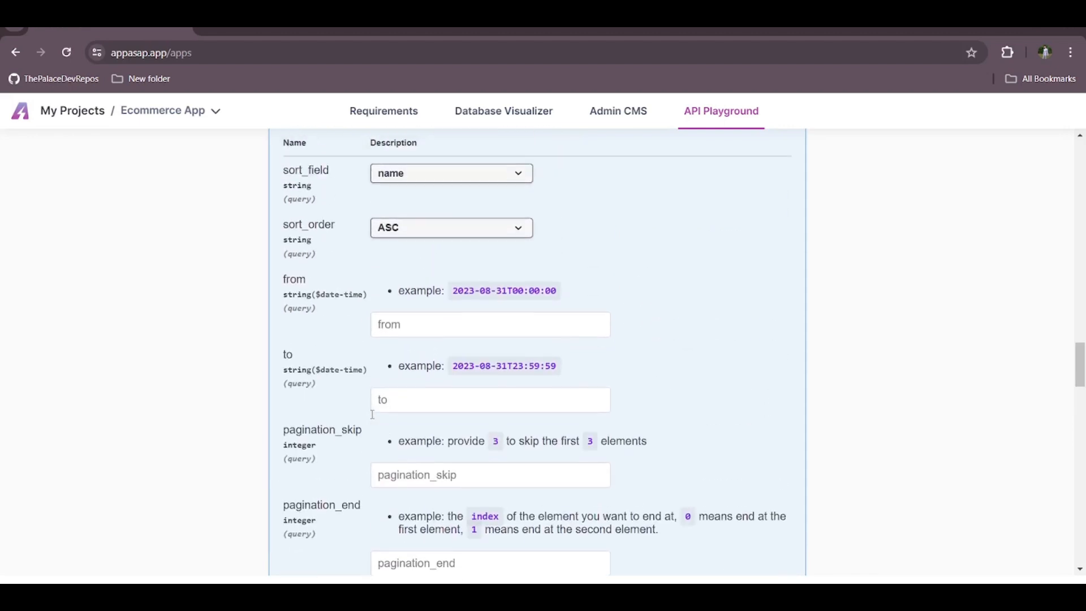
scroll(391, 267, down, 10)
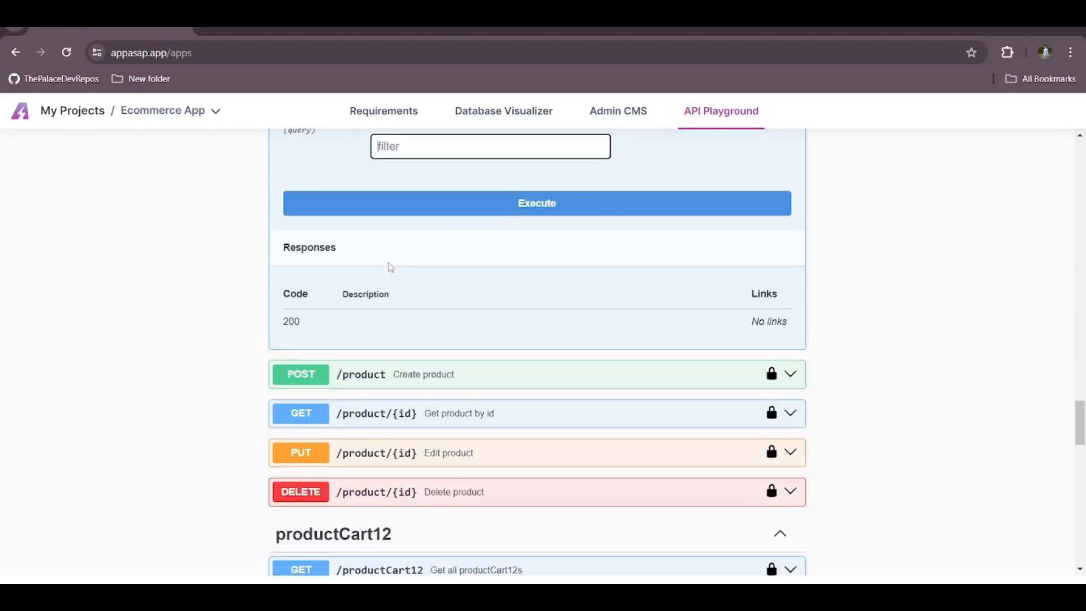
click(441, 206)
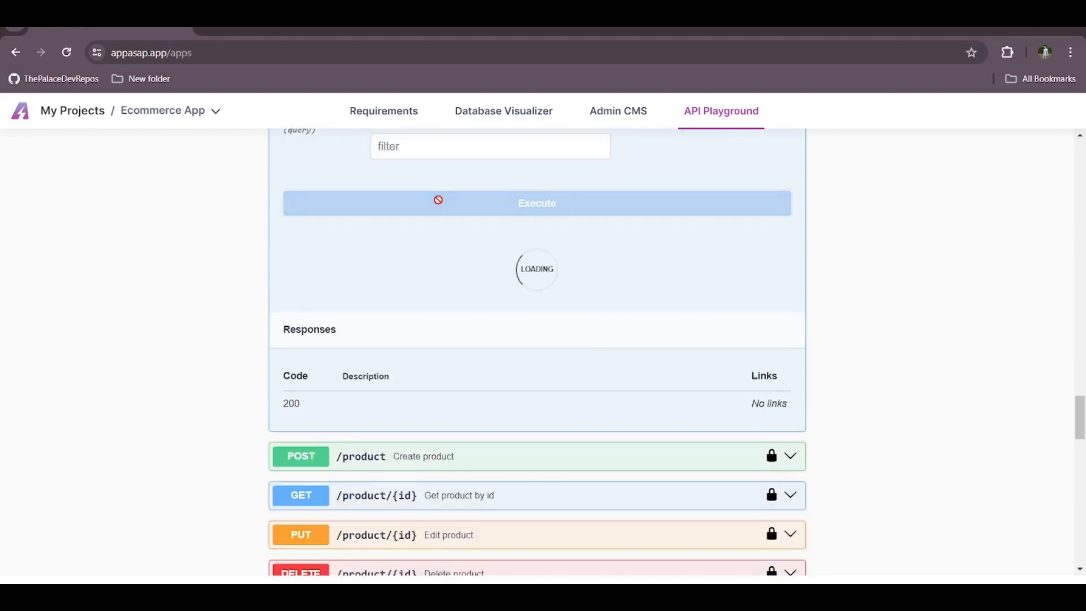
scroll(440, 206, down, 4)
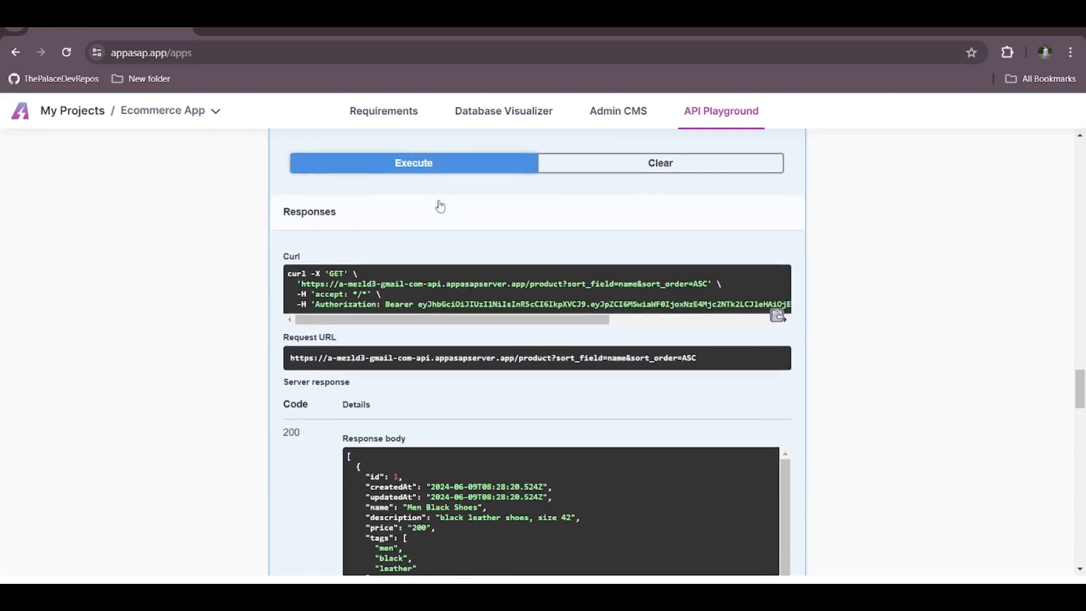
scroll(440, 206, down, 1)
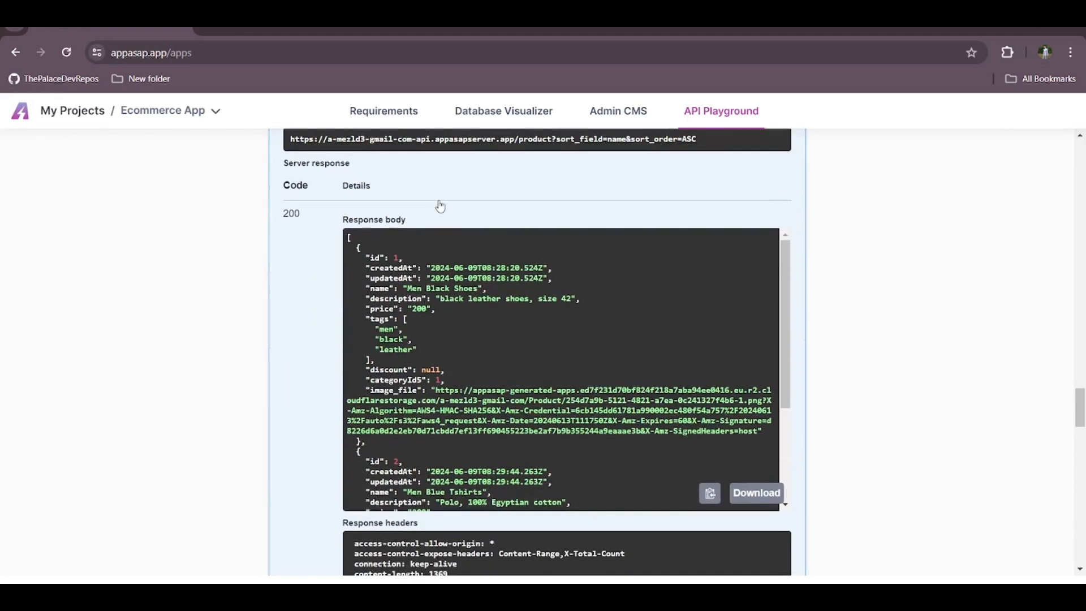
Compare the query parameters with the response, and highlight the full request URL
scroll(440, 206, up, 10)
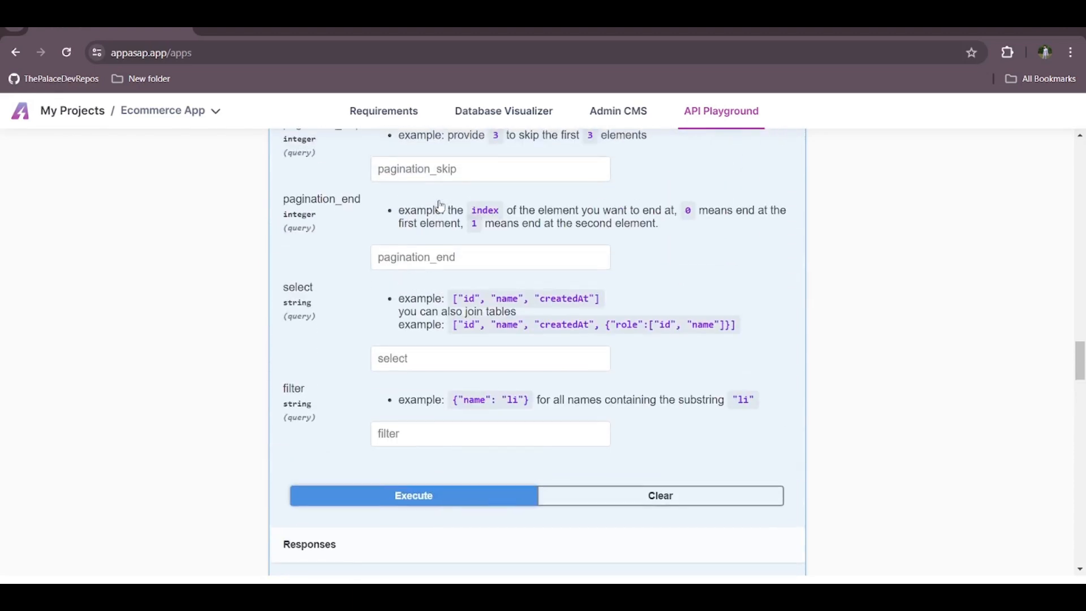
scroll(440, 206, down, 6)
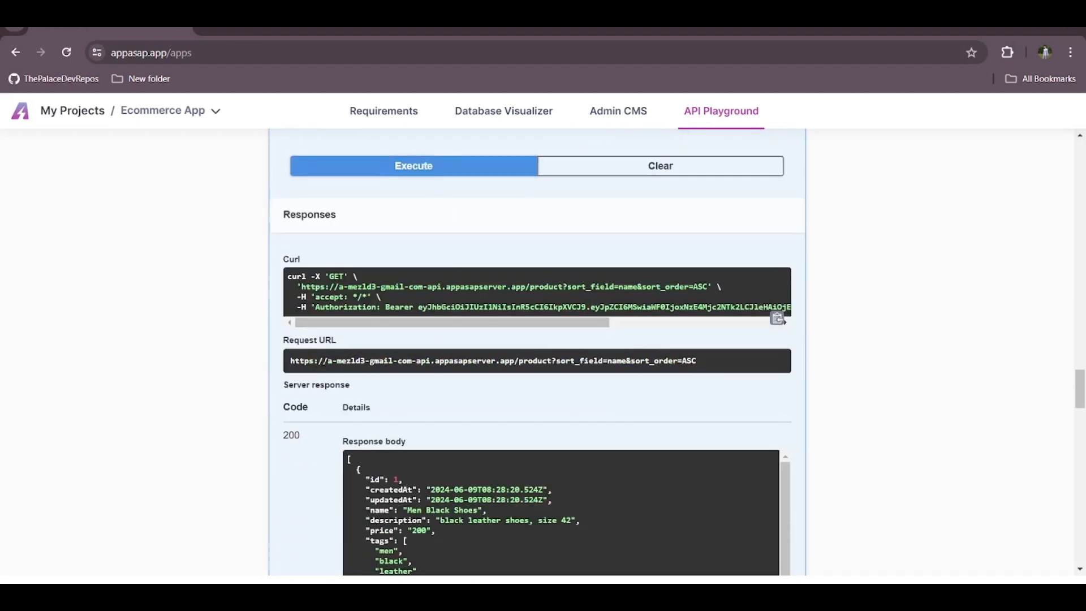
drag(324, 360, 535, 374)
drag(351, 375, 256, 360)
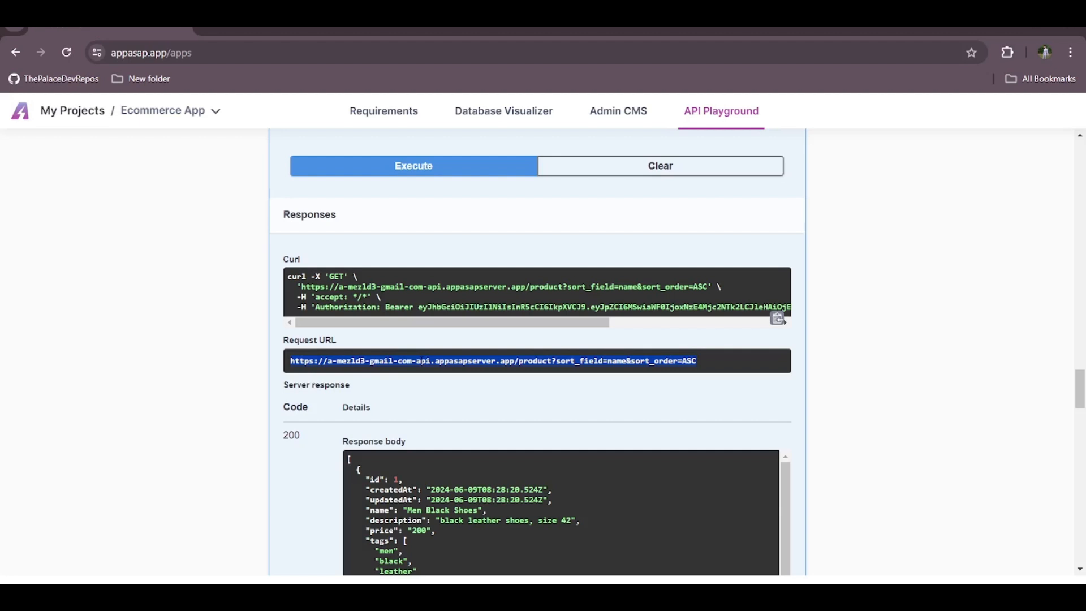
Examine the id, name, description and image_file entries of the returned products in the response body
scroll(422, 360, down, 1)
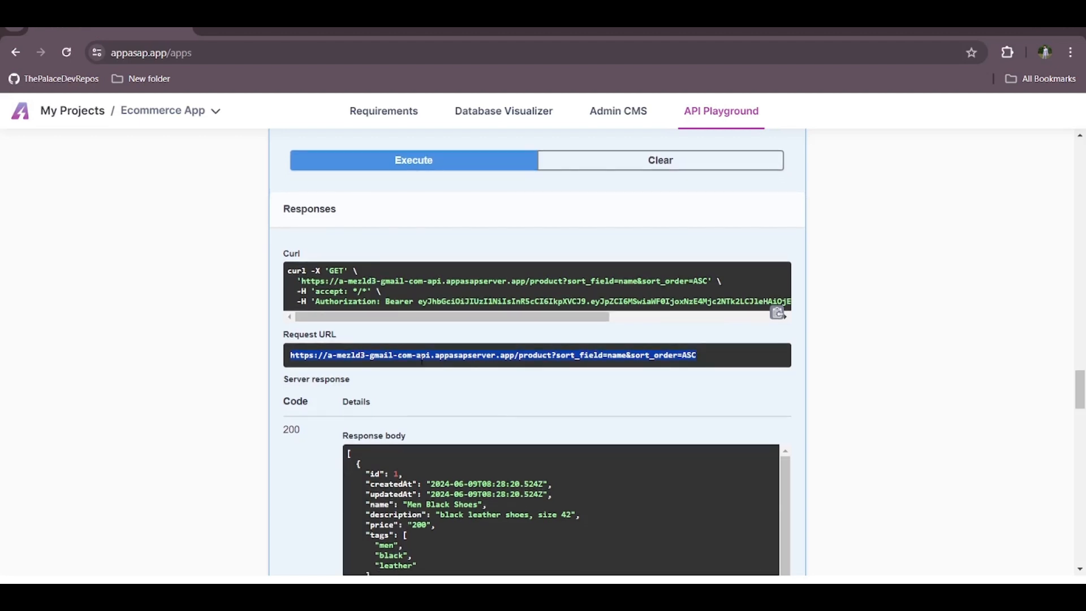
scroll(422, 360, down, 3)
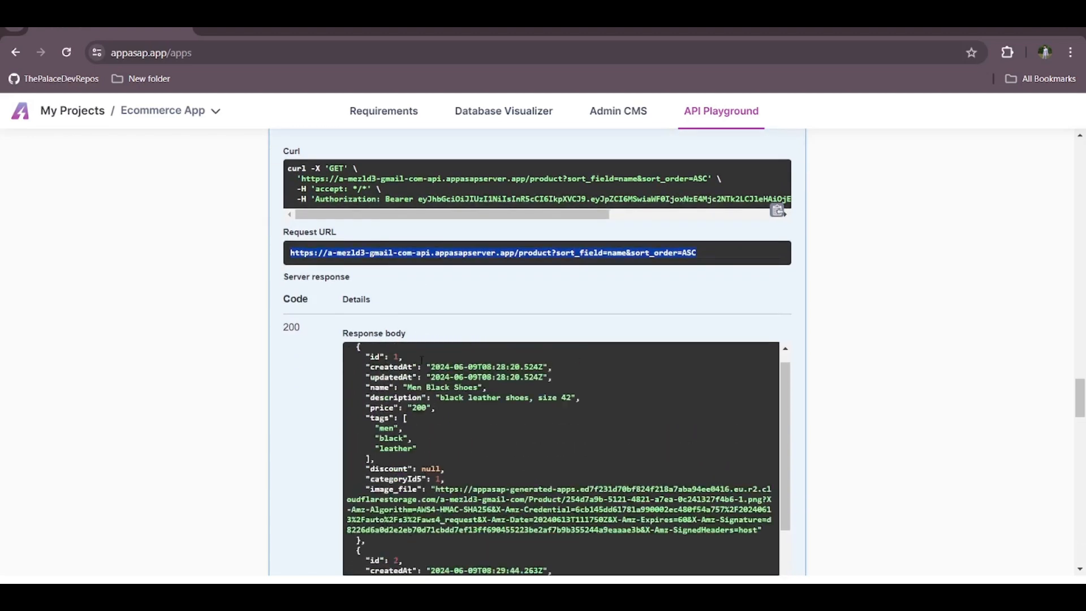
scroll(478, 294, down, 3)
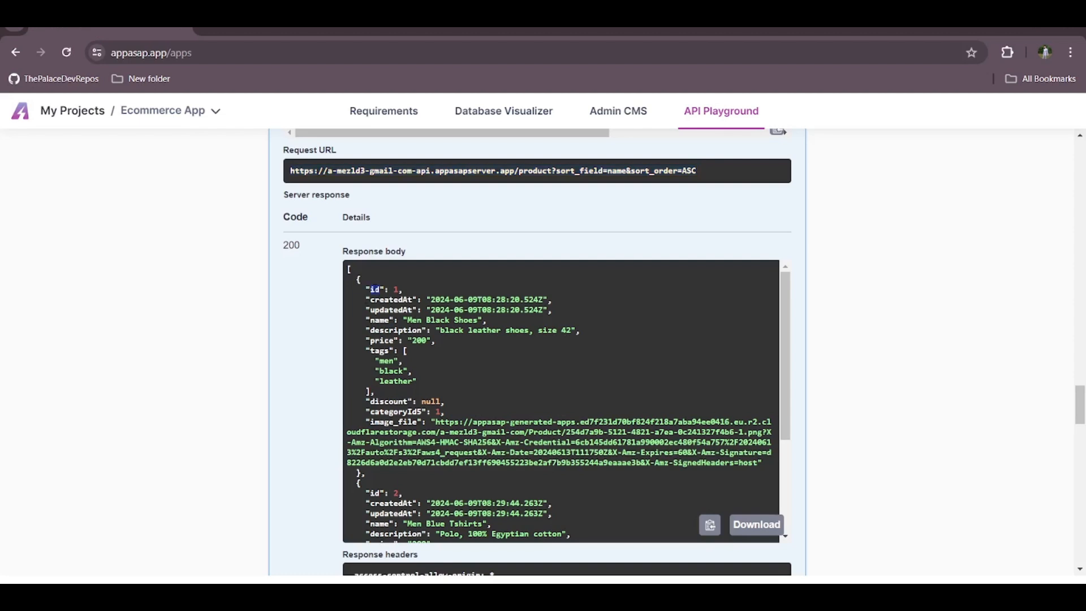
double_click(396, 289)
drag(407, 320, 472, 320)
double_click(405, 330)
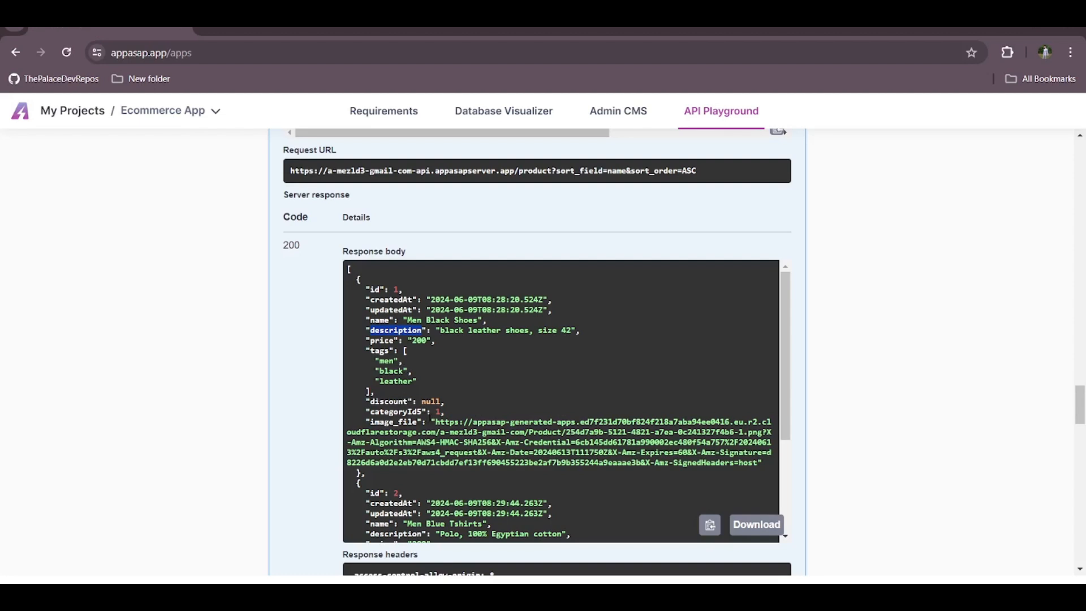
drag(431, 422, 758, 462)
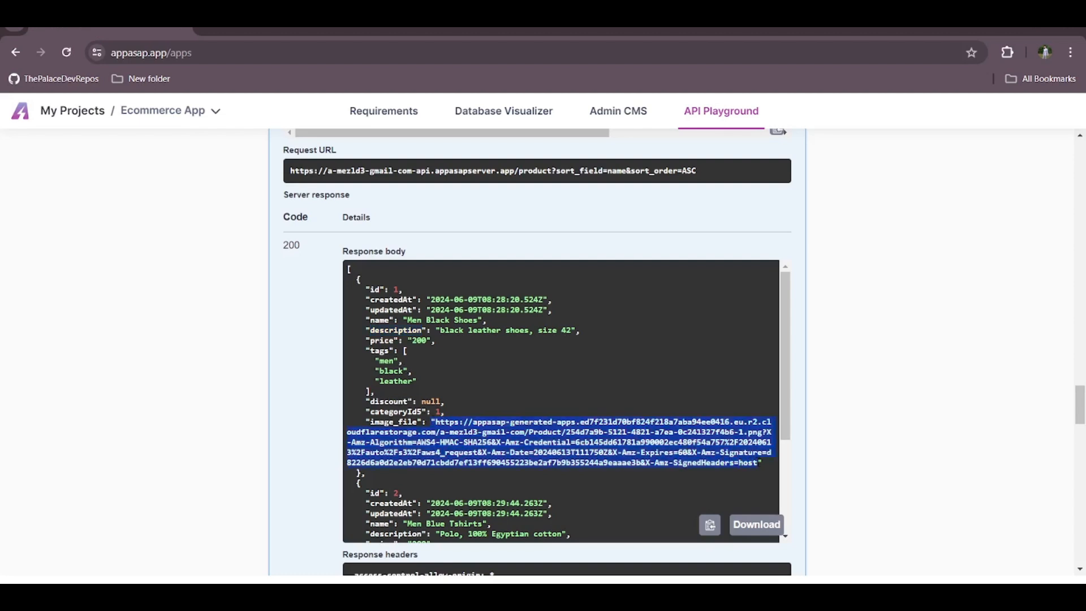
scroll(690, 439, down, 3)
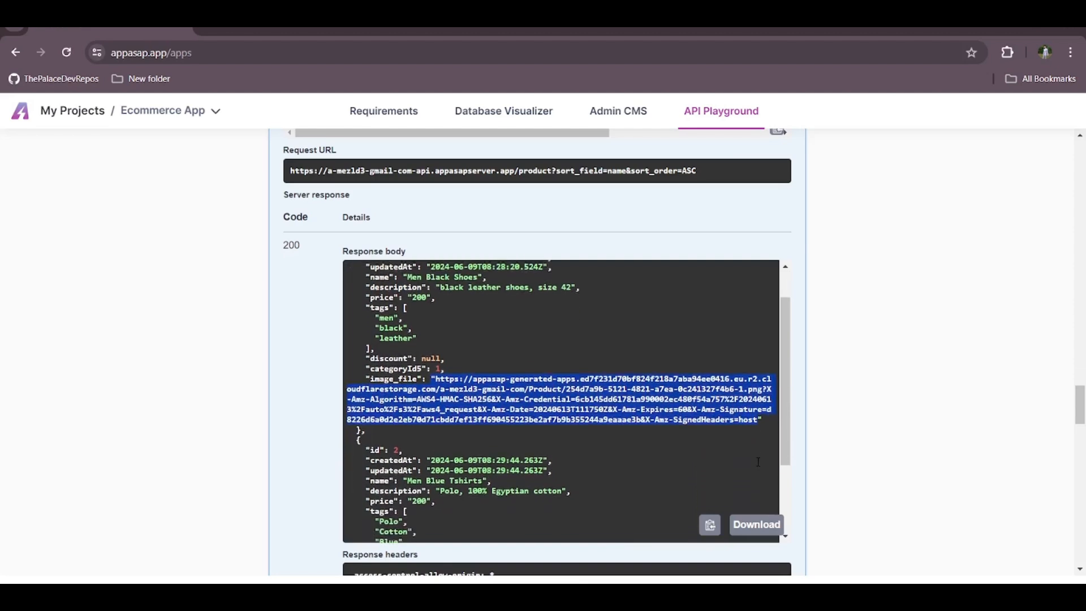
click(690, 439)
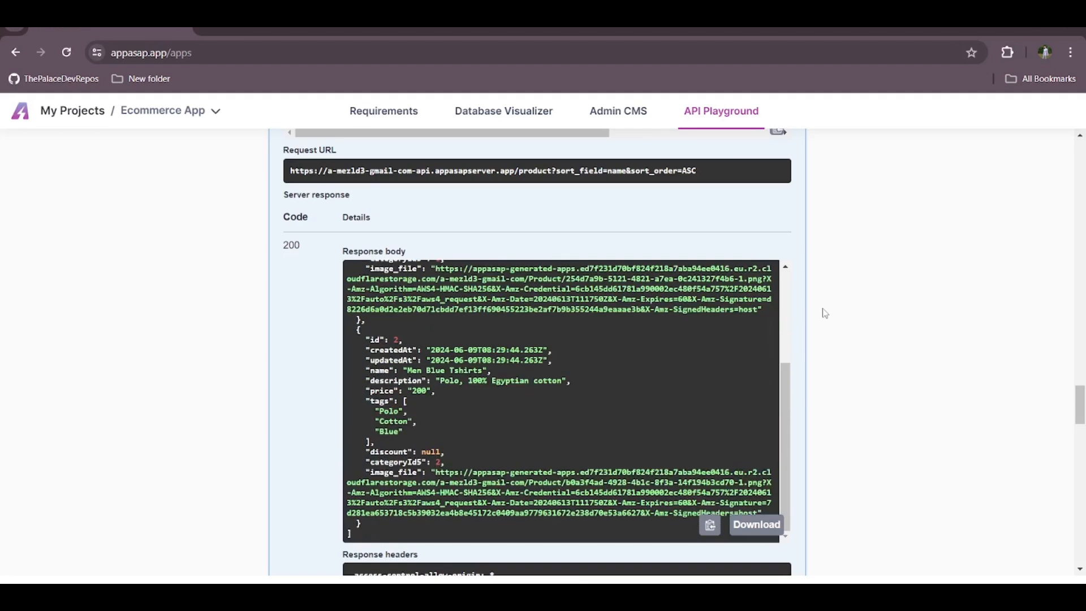
Set the select parameter of GET /product to ["name"] and execute the request
scroll(823, 312, up, 2)
scroll(825, 312, up, 6)
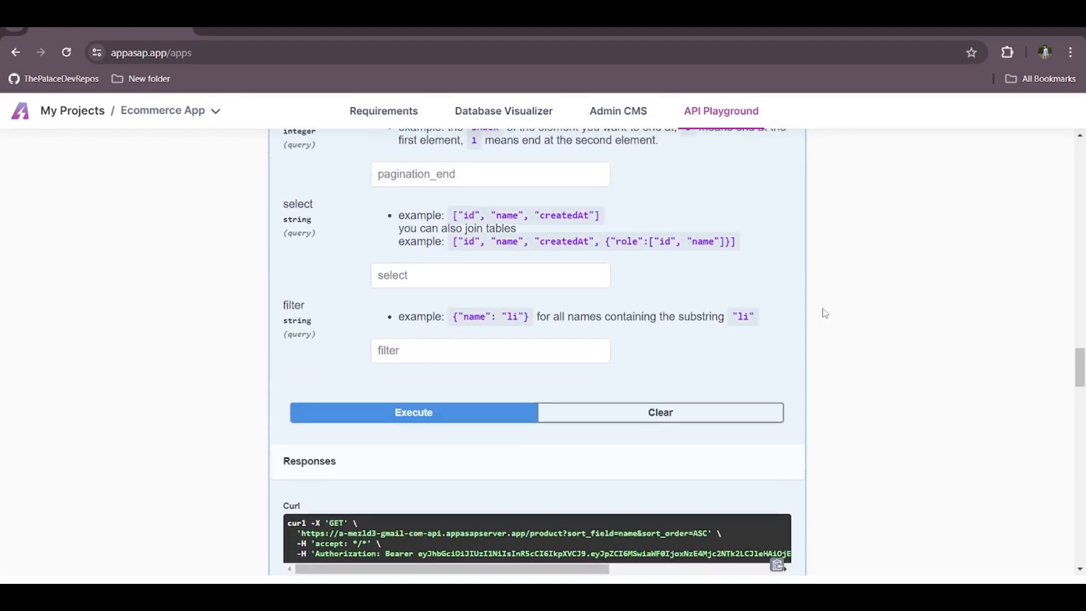
scroll(823, 312, up, 10)
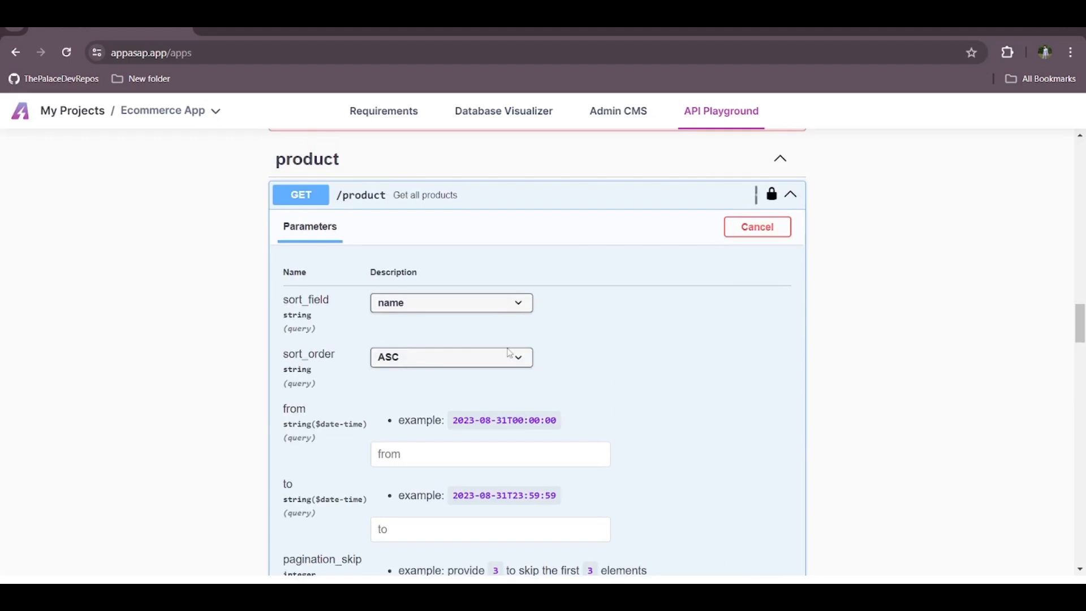
scroll(508, 350, down, 5)
scroll(507, 348, down, 3)
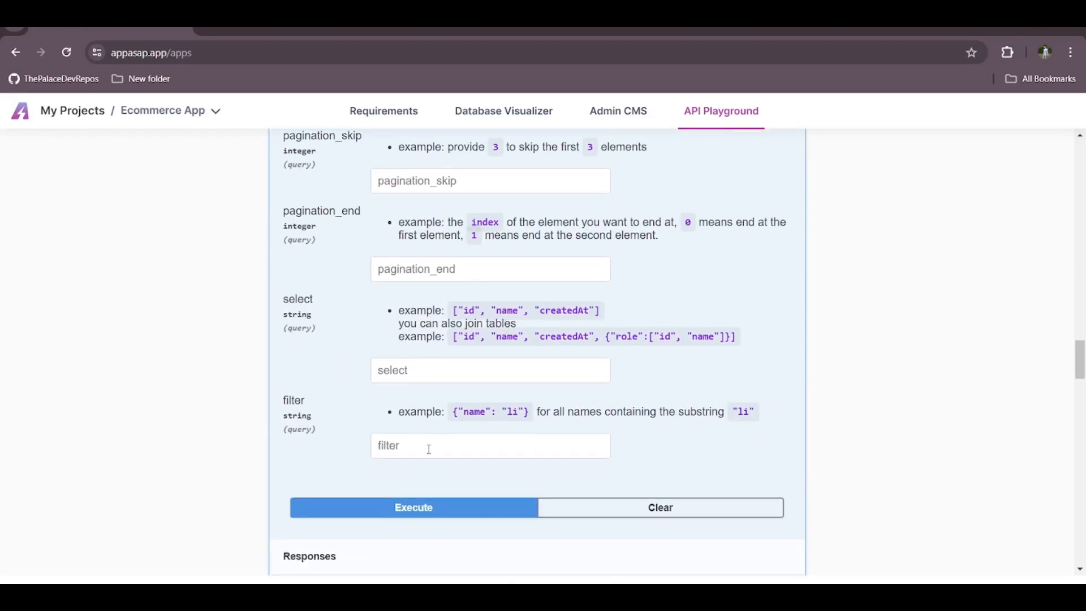
click(409, 373)
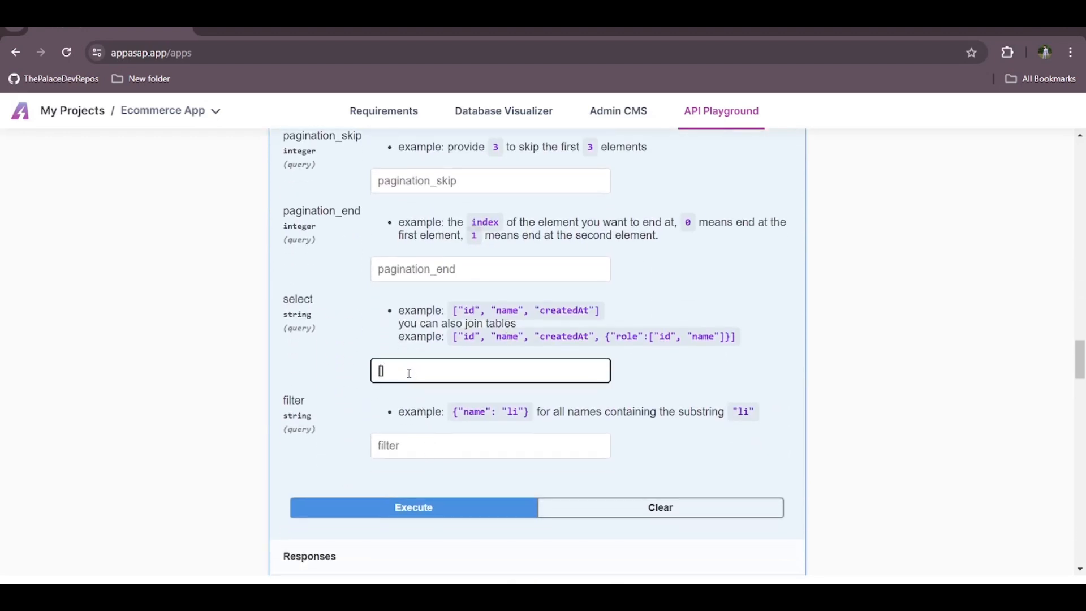
text("name")
click(399, 504)
Inspect the name entries in the response body of the request limited to the name field
scroll(402, 503, down, 3)
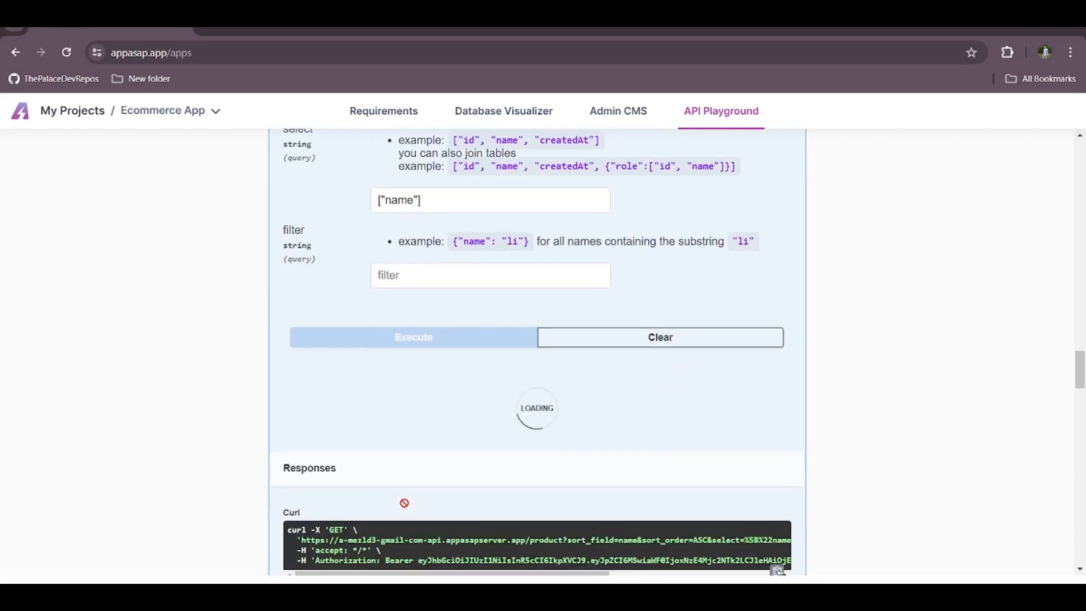
scroll(404, 503, down, 6)
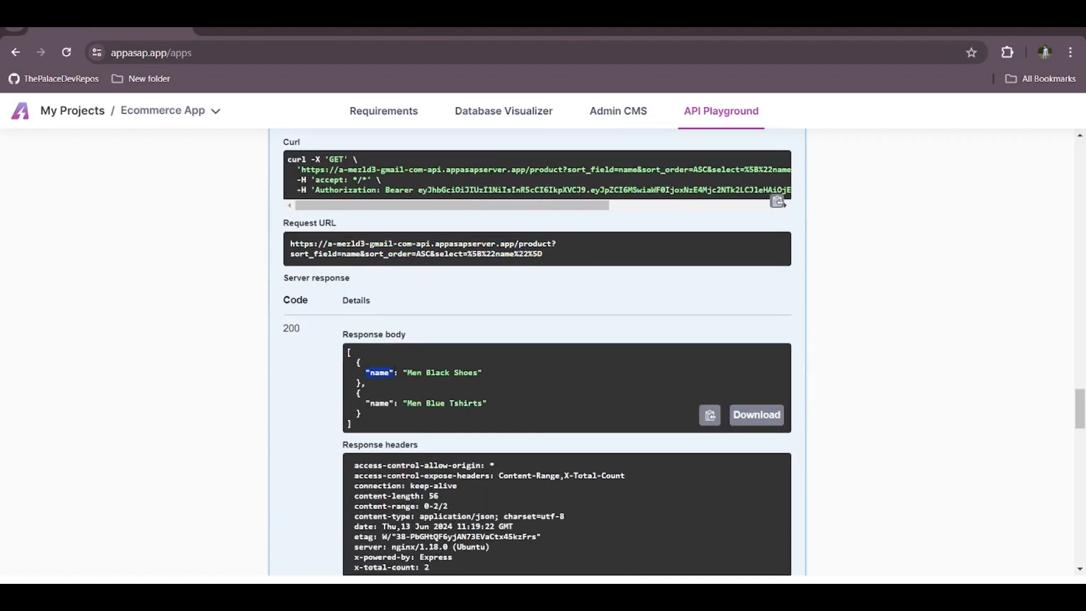
drag(403, 372, 487, 377)
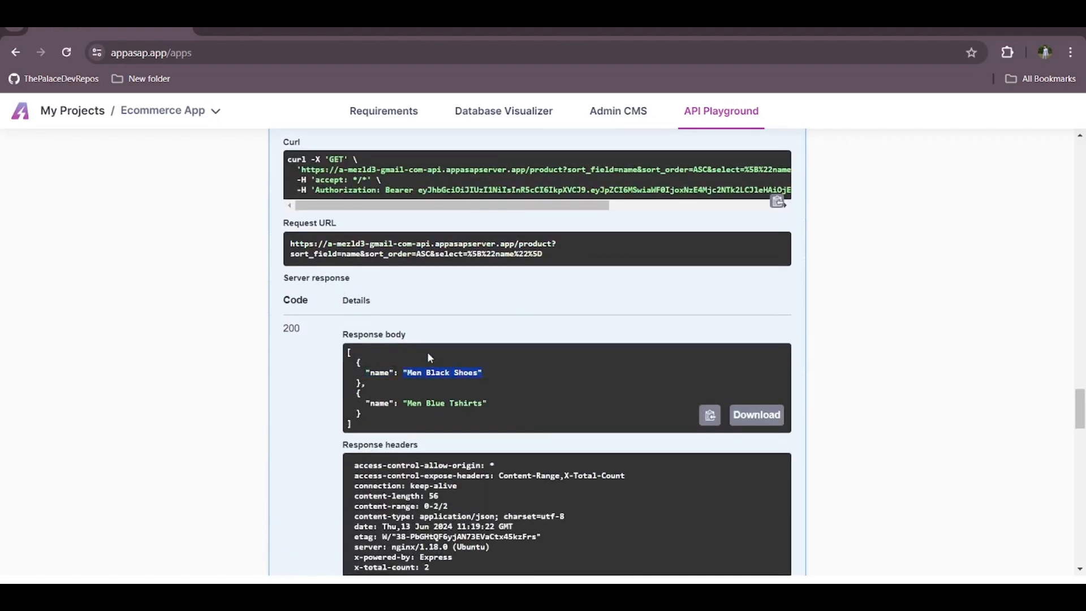
click(435, 420)
Collapse GET /product, expand POST /product, and make its request body fields editable for a trial request
scroll(437, 421, up, 15)
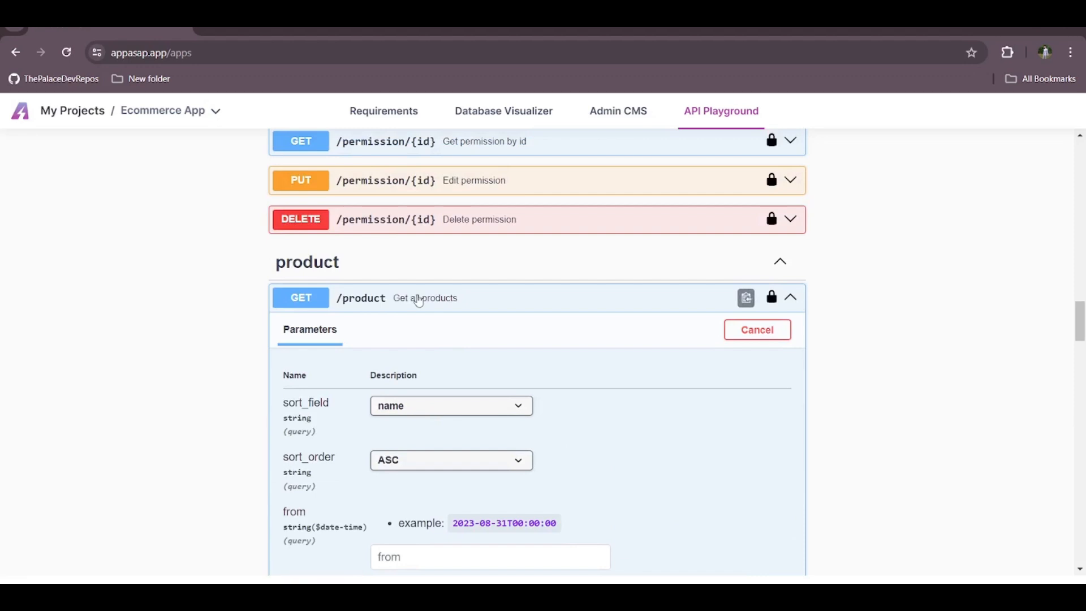
click(398, 308)
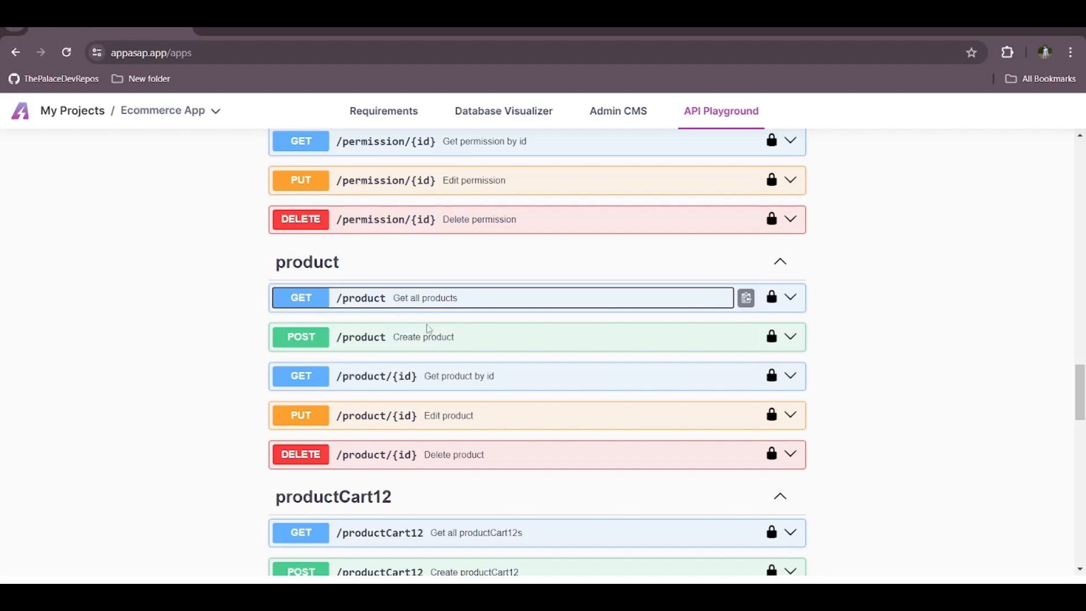
click(445, 338)
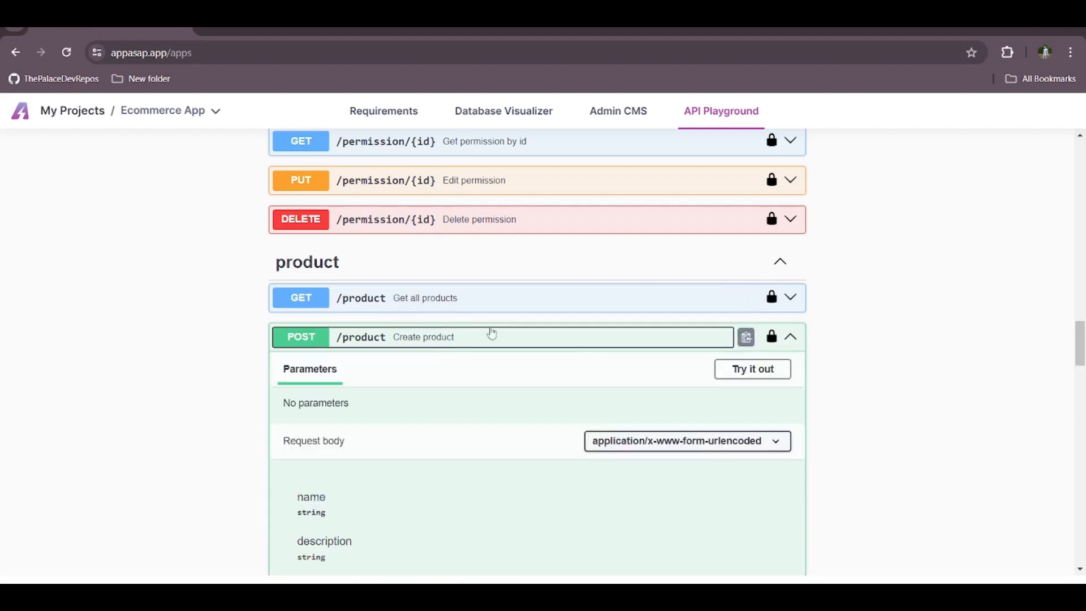
click(731, 374)
scroll(732, 376, down, 8)
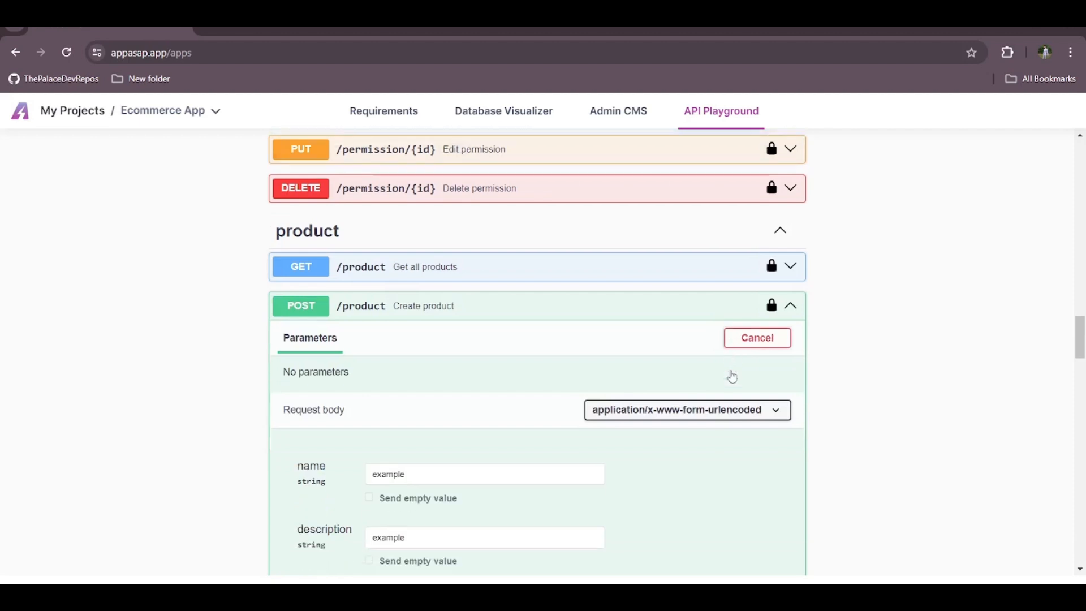
scroll(731, 376, up, 5)
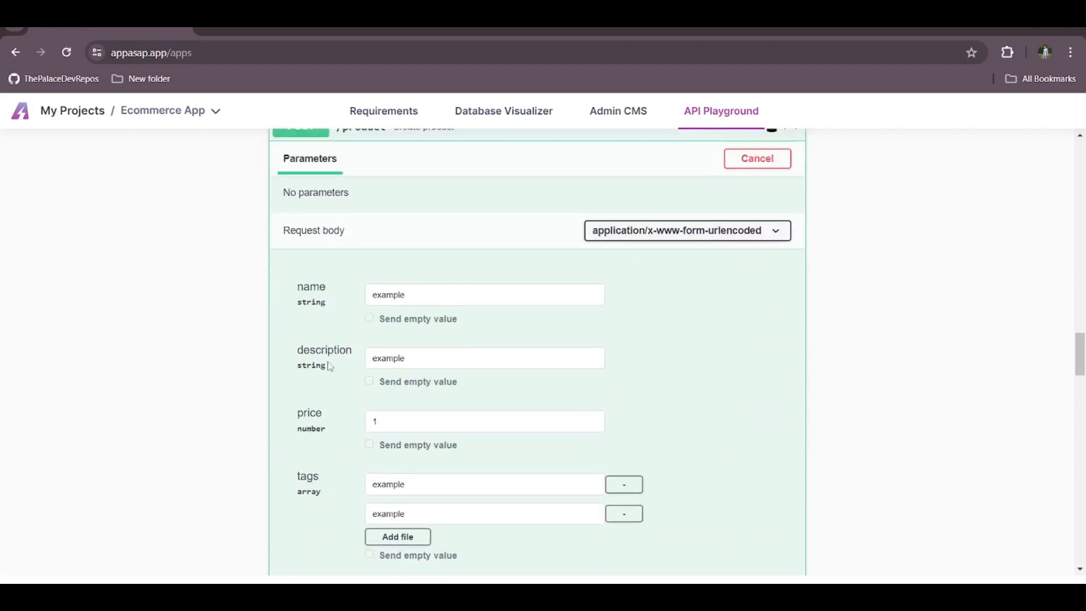
Clear the image_file and discount values in the POST /product request body
scroll(438, 380, down, 2)
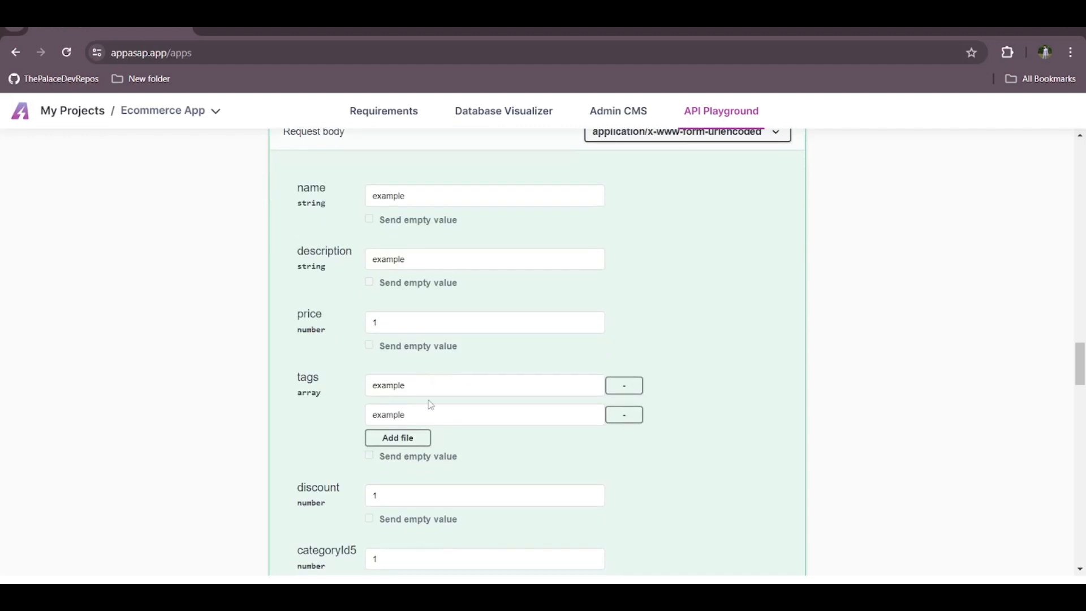
scroll(428, 405, down, 2)
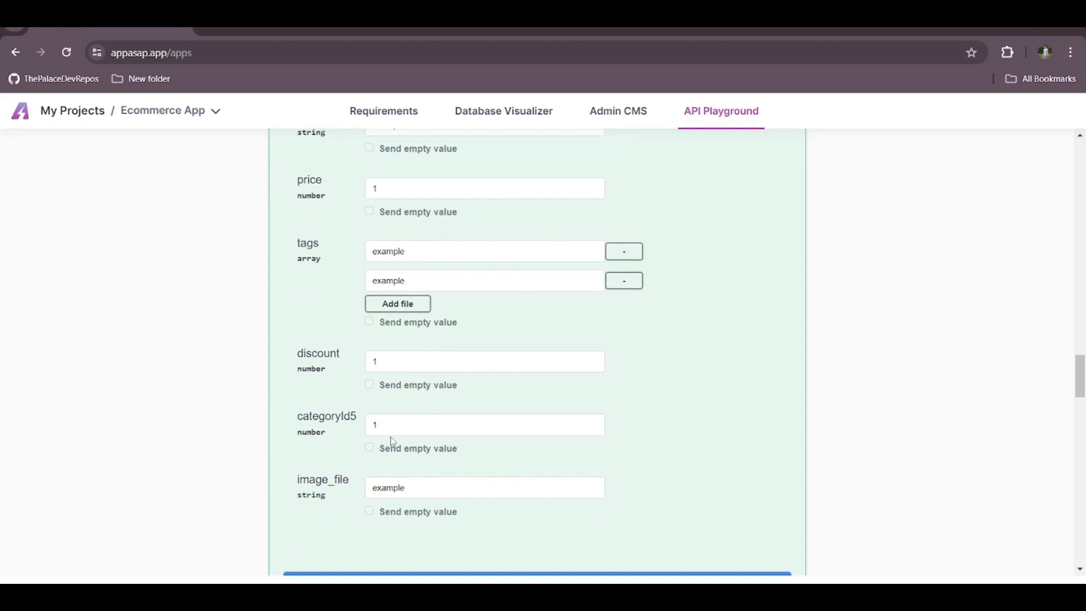
double_click(408, 486)
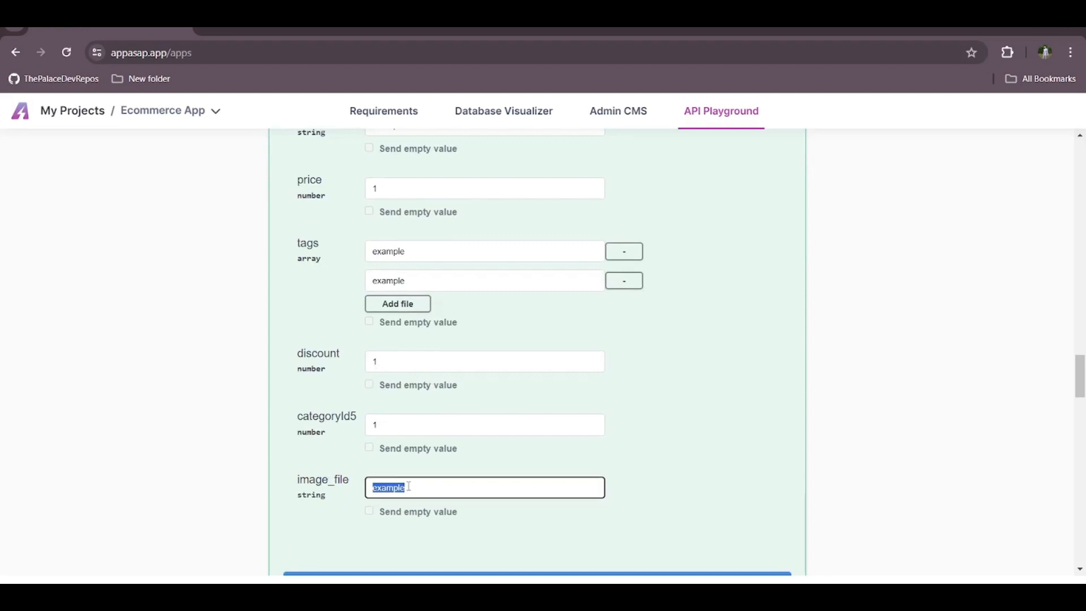
key(BackSpace)
click(399, 358)
key(BackSpace)
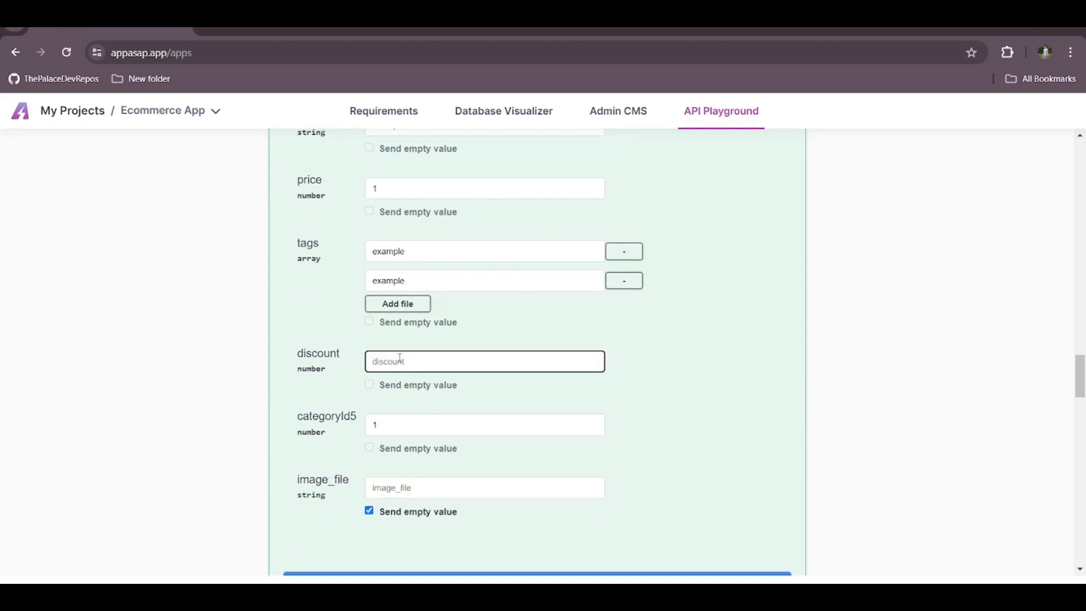
click(692, 404)
scroll(692, 403, up, 2)
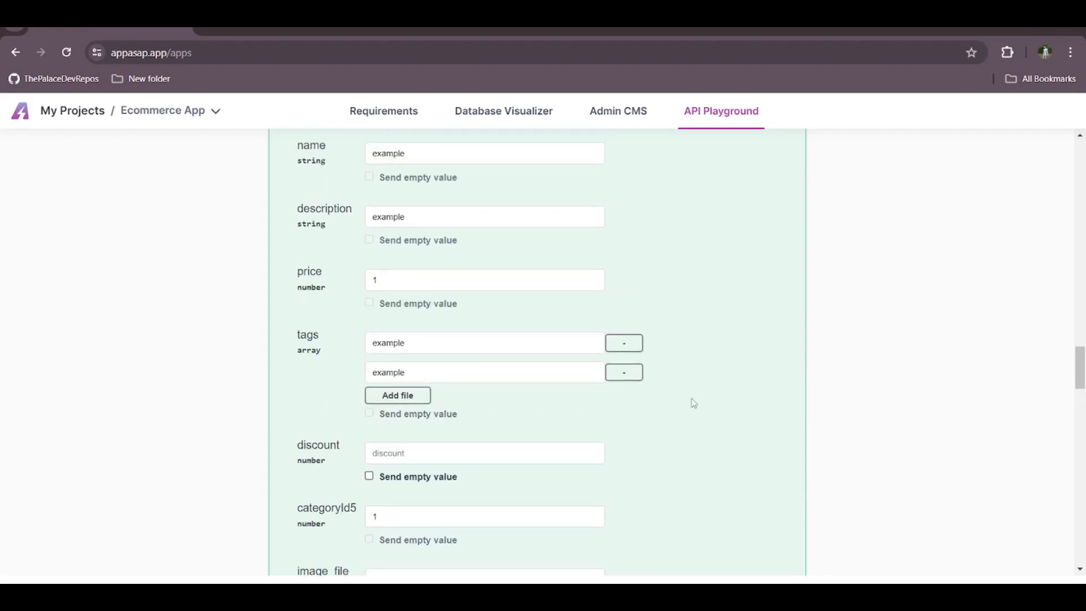
Execute the POST /product request and inspect its response body and request URL
scroll(691, 403, down, 5)
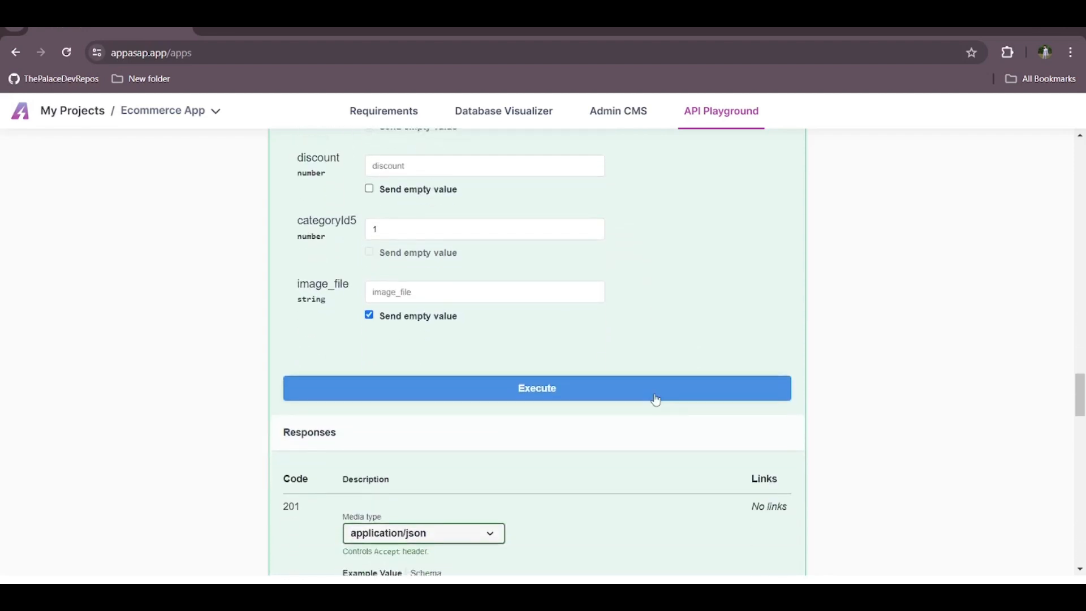
click(656, 400)
scroll(655, 399, down, 2)
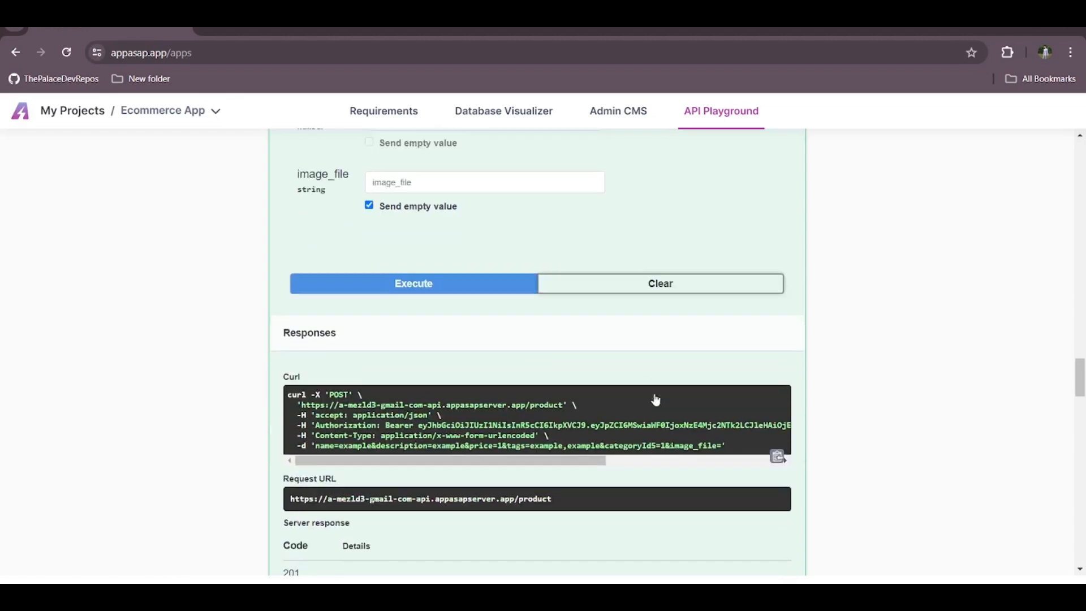
scroll(655, 399, down, 5)
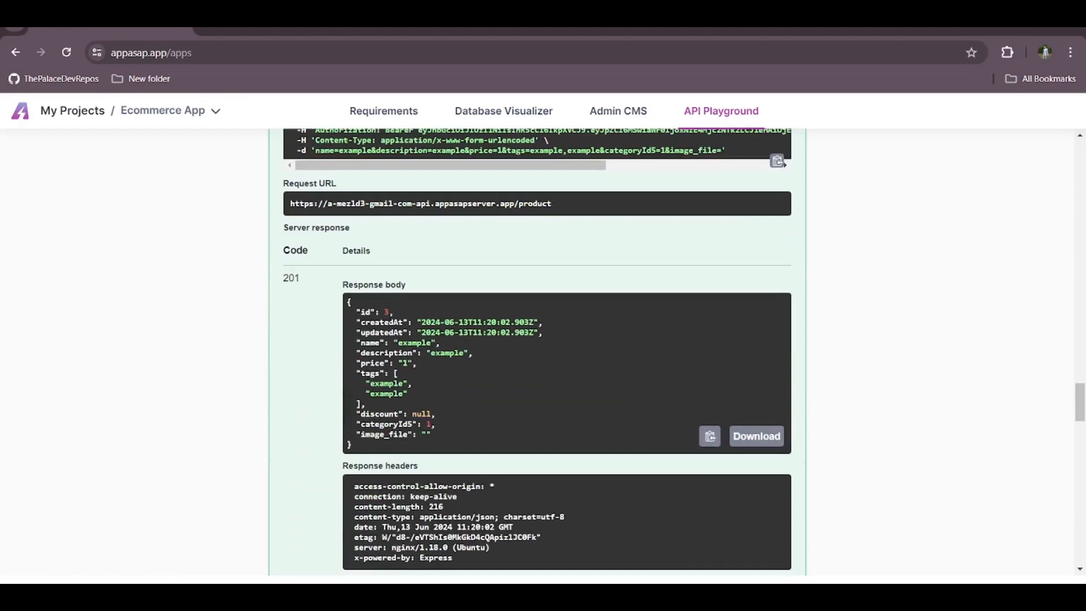
drag(349, 302, 431, 411)
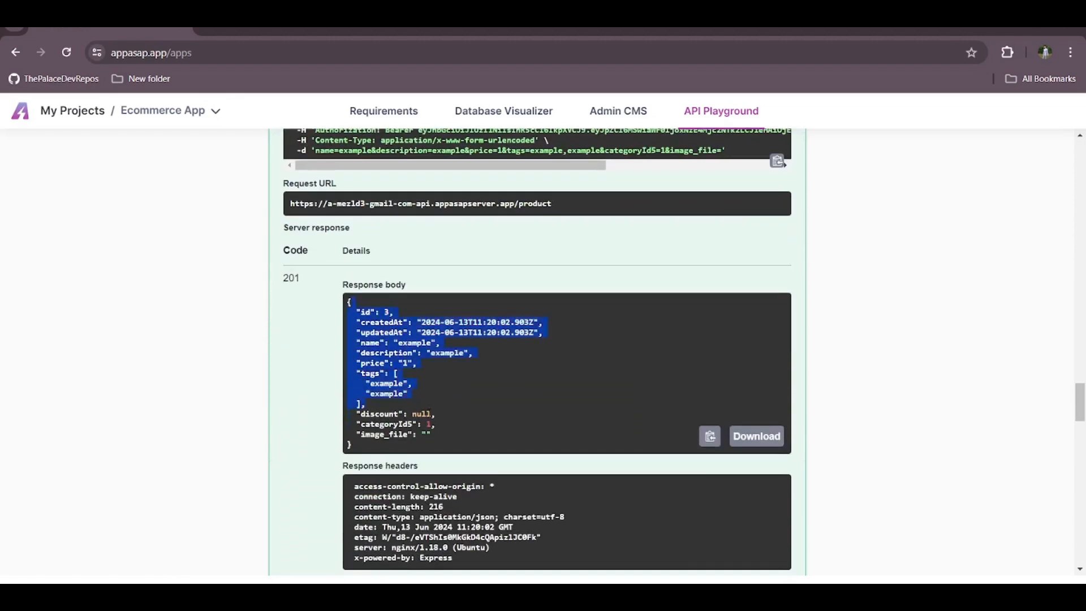
click(442, 441)
scroll(442, 441, up, 1)
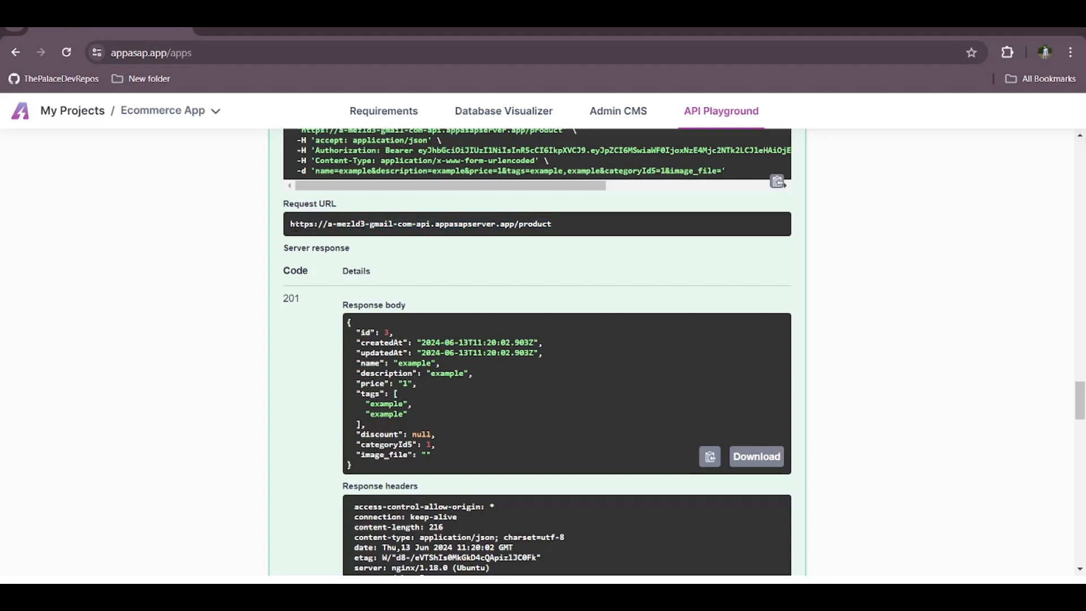
drag(289, 224, 484, 234)
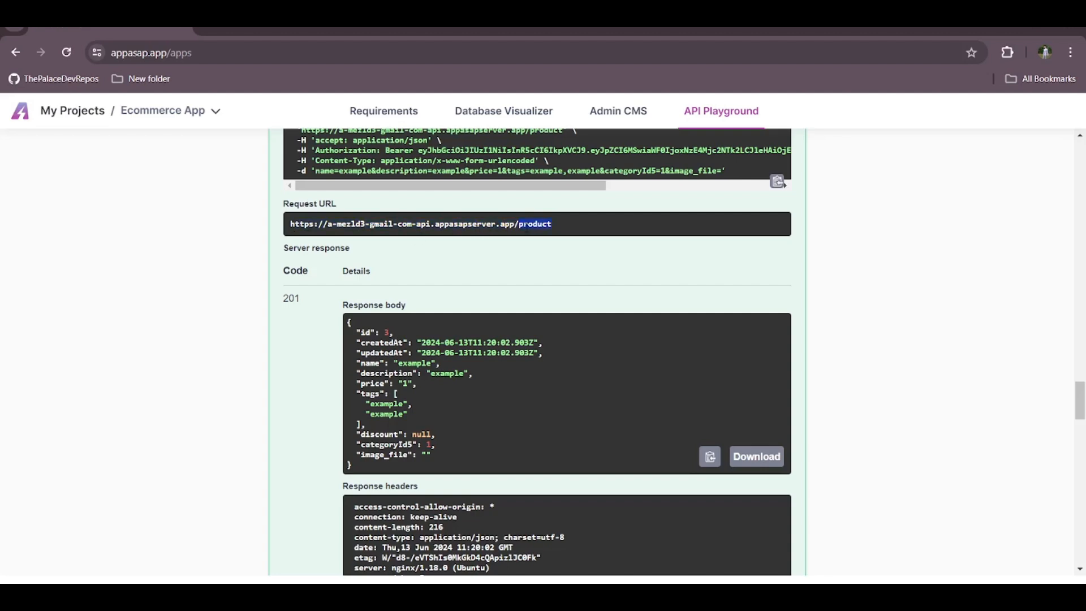
Collapse POST /product, expand GET /product/{id} for a trial request, and set its id parameter to 3
scroll(527, 227, up, 13)
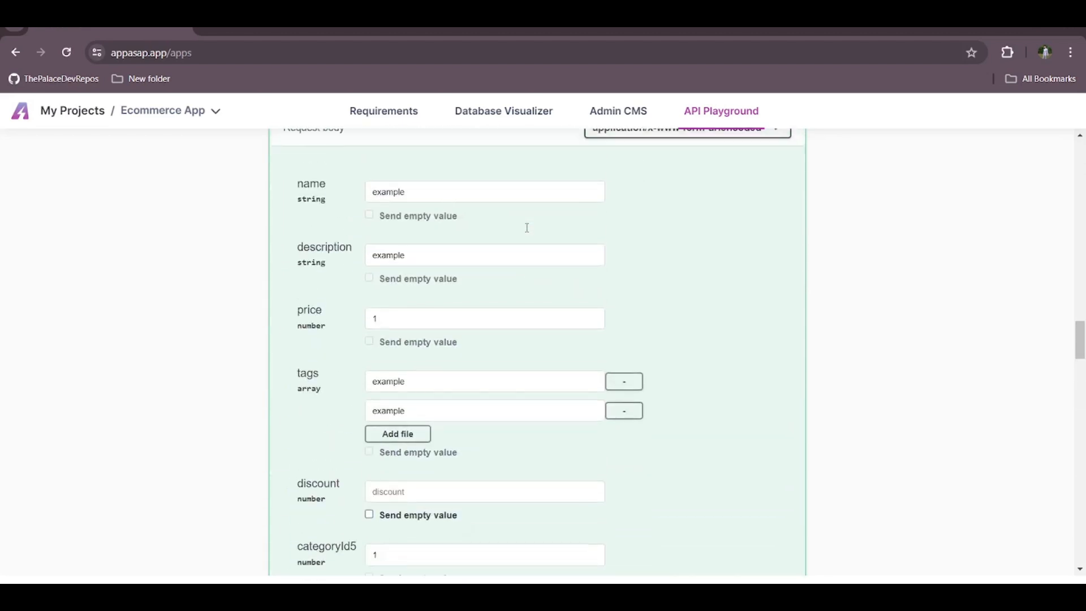
scroll(527, 227, up, 4)
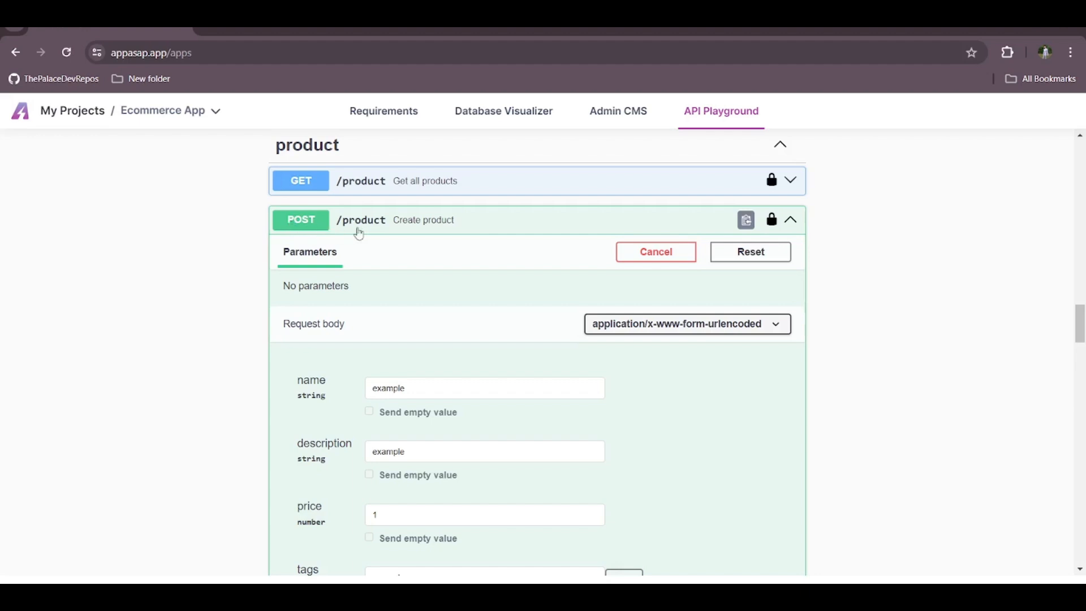
click(399, 226)
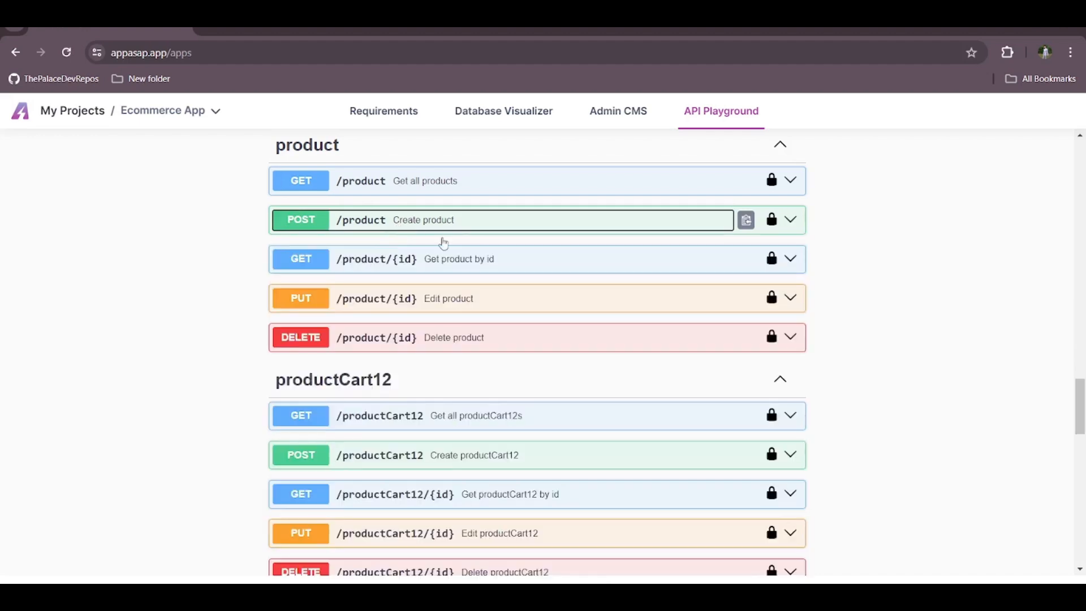
click(444, 258)
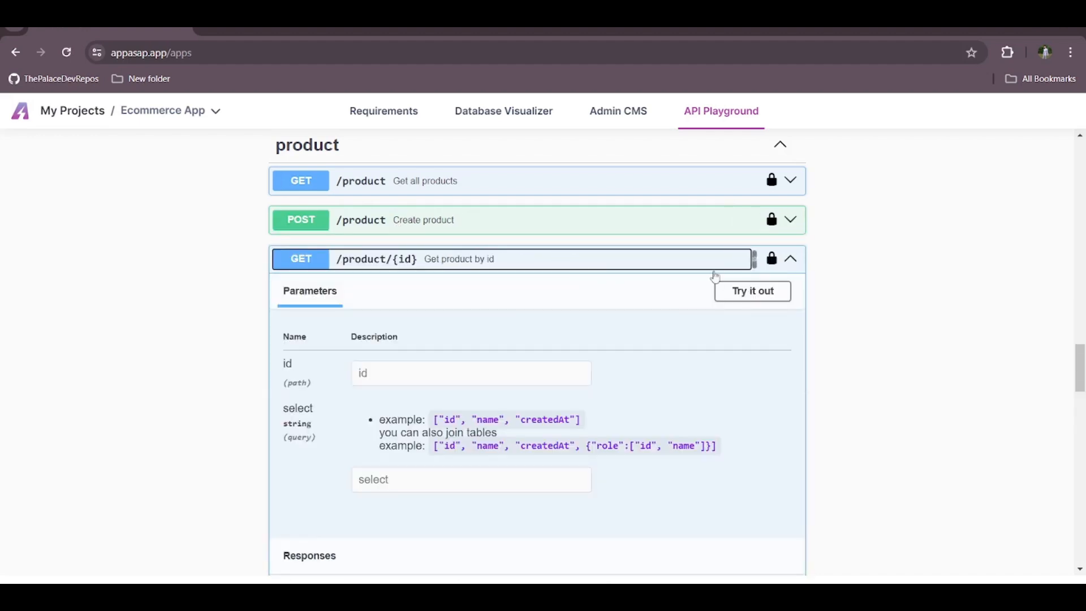
click(721, 289)
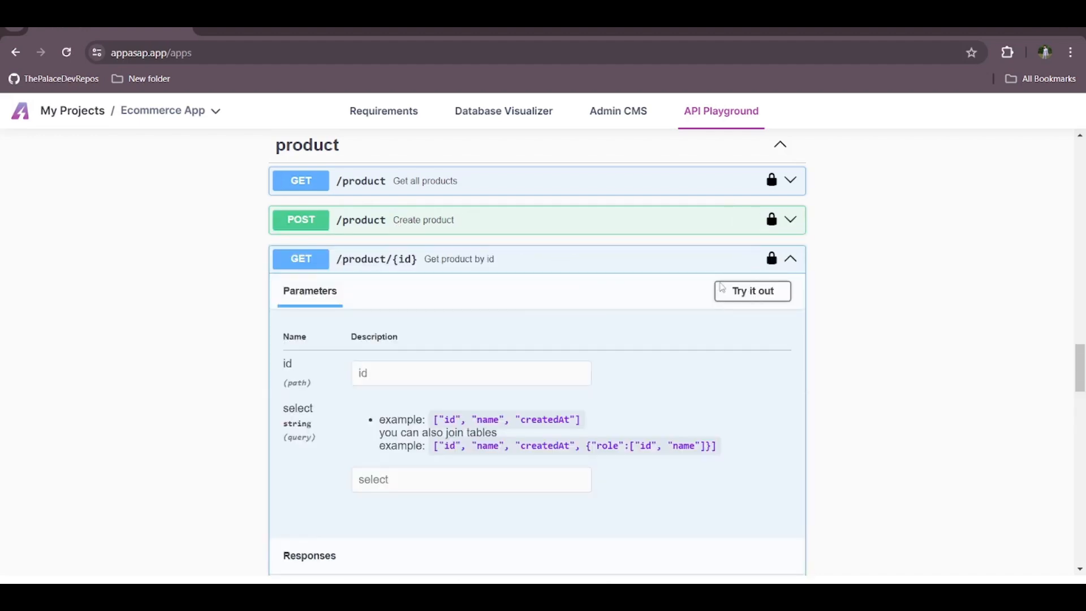
click(446, 370)
text(3)
scroll(443, 371, down, 3)
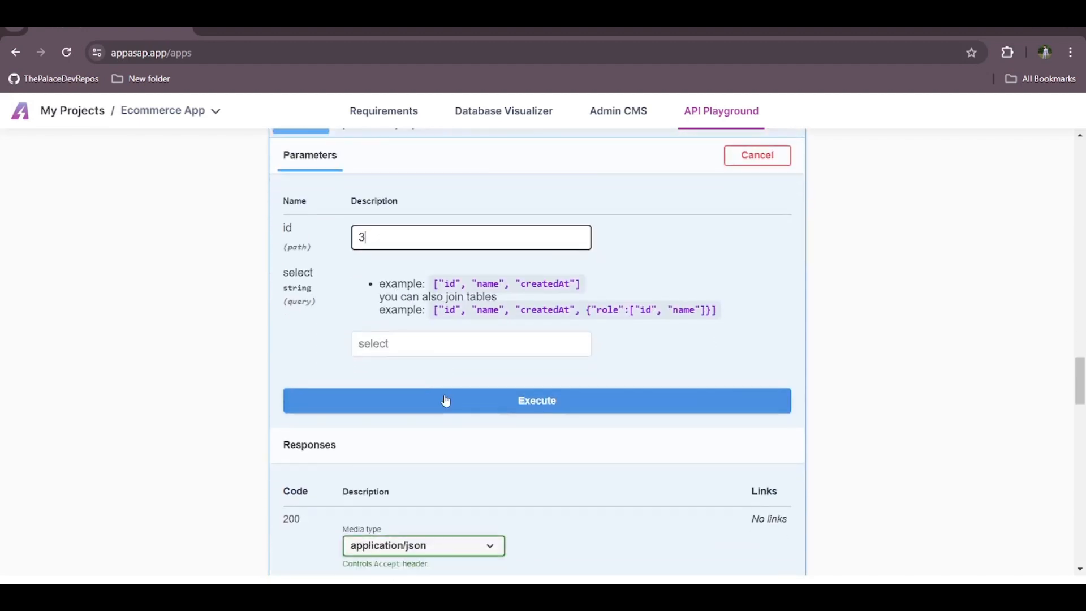
Execute the GET /product/{id} request and inspect its response body and request URL
click(444, 396)
scroll(444, 394, down, 4)
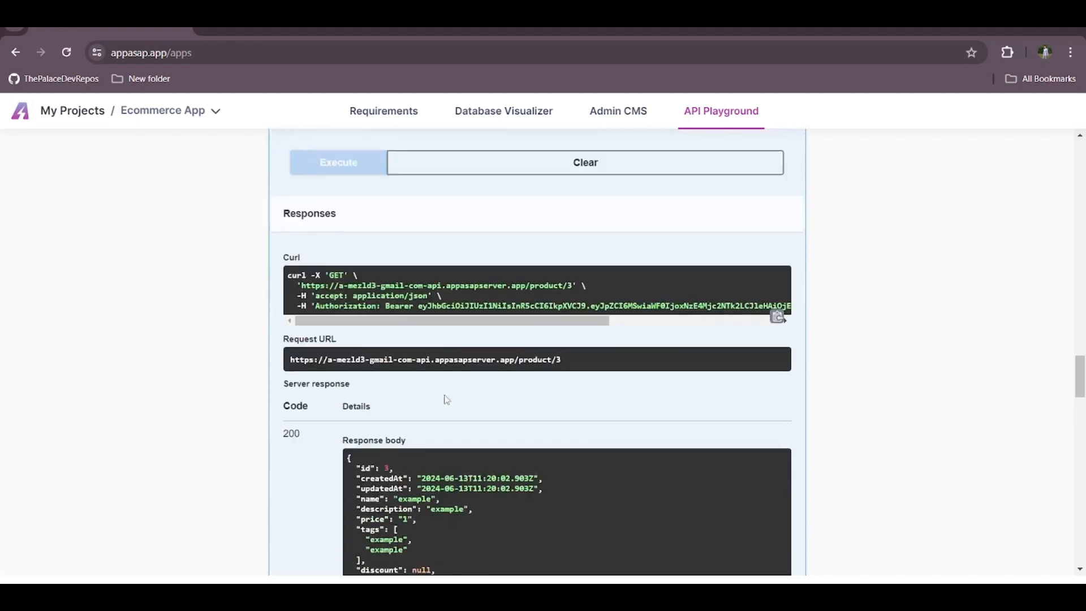
scroll(444, 394, down, 2)
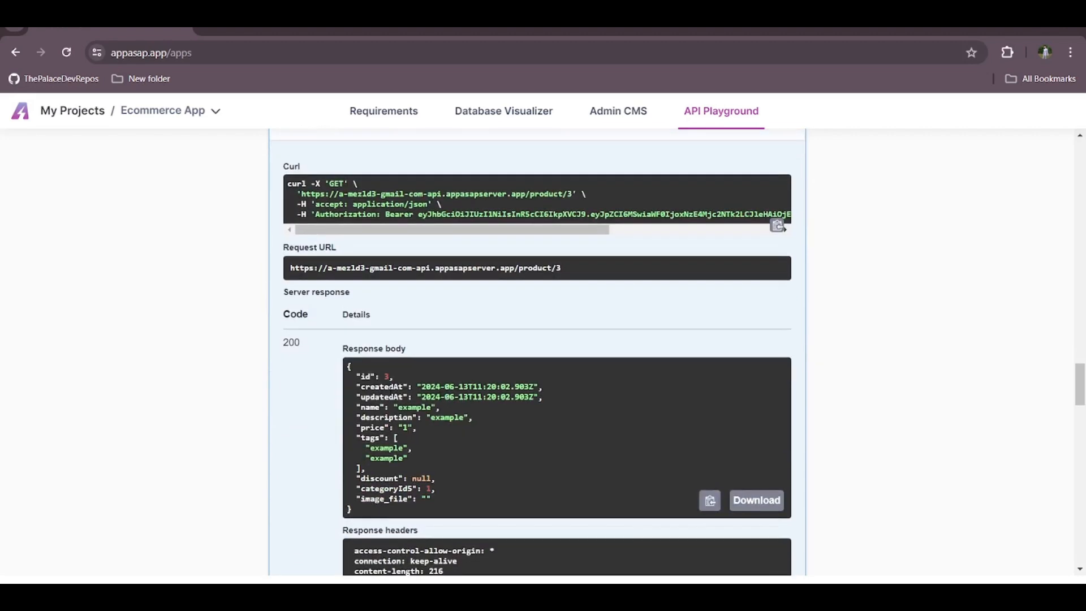
drag(357, 387, 420, 418)
click(421, 417)
drag(565, 268, 310, 279)
Collapse GET /product/{id}, expand PUT /product/{id} for a trial request, and set its id parameter to 3
scroll(331, 333, up, 9)
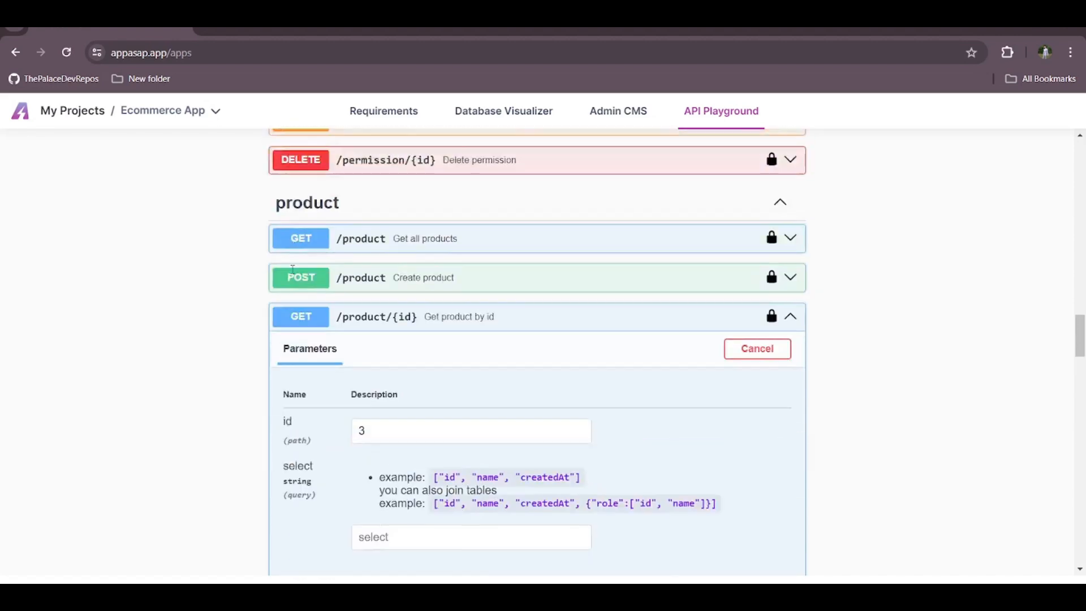
click(376, 371)
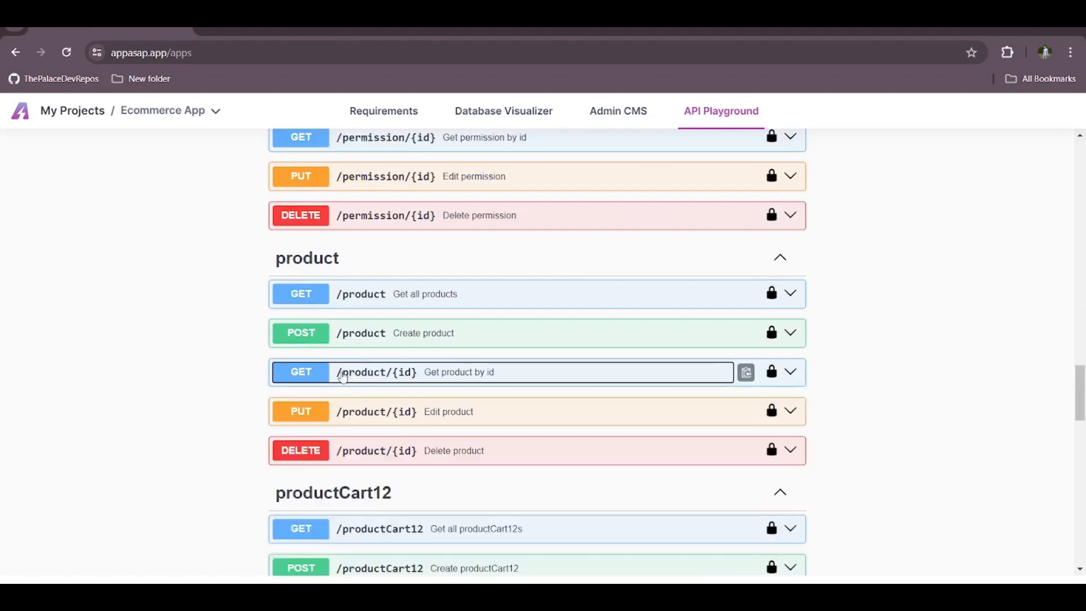
scroll(359, 328, down, 2)
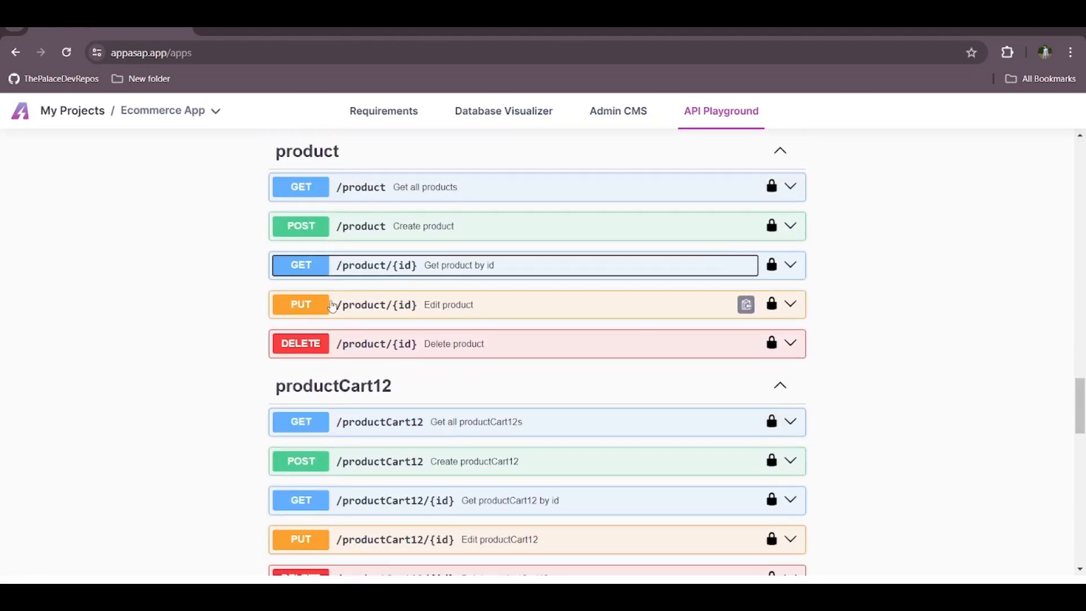
click(622, 306)
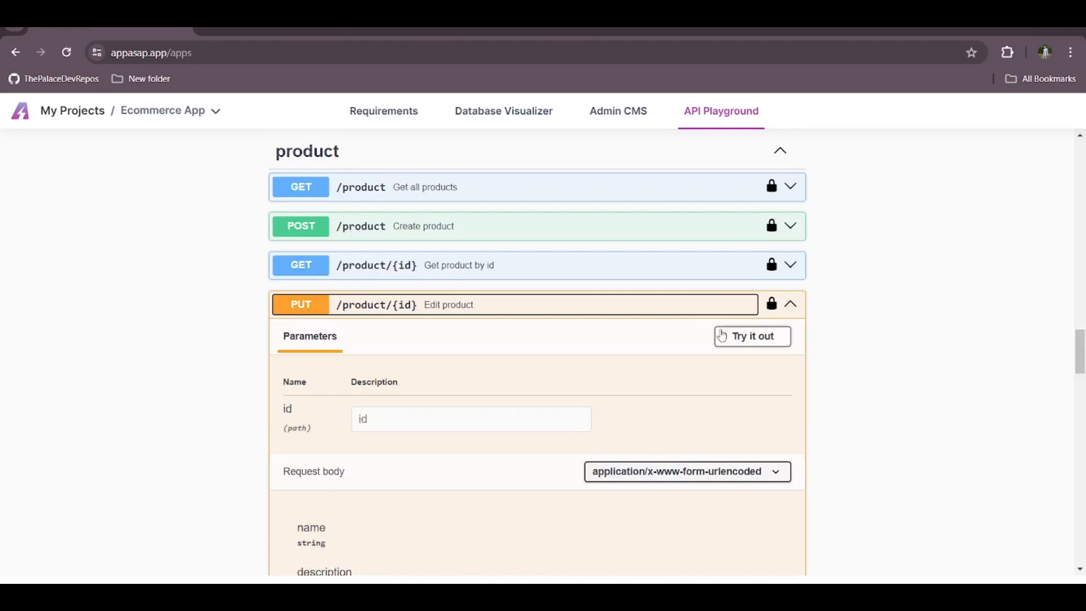
click(721, 335)
scroll(719, 334, down, 2)
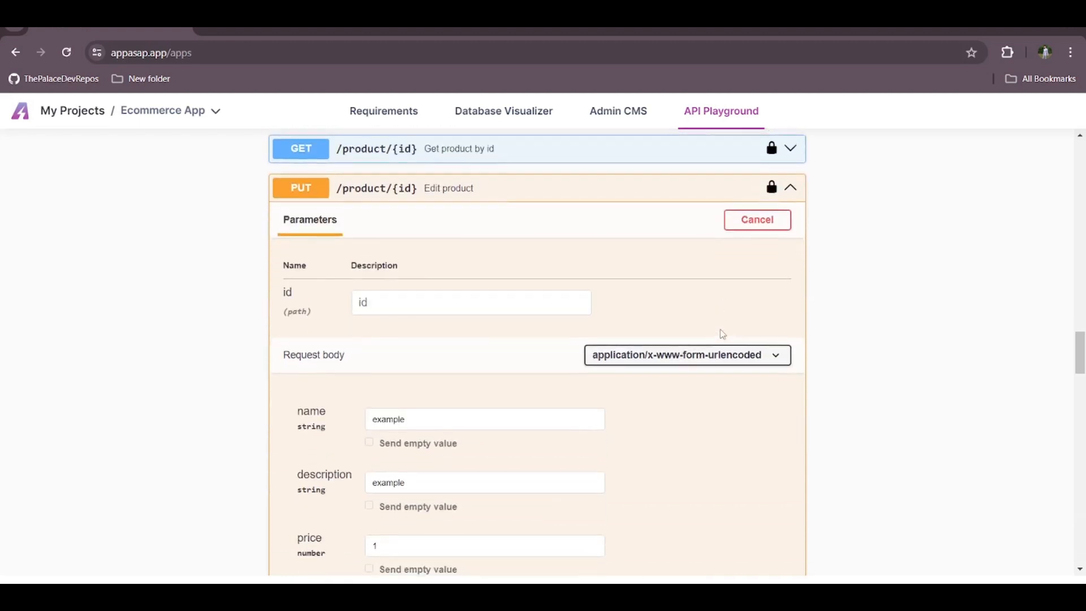
click(480, 299)
text(3)
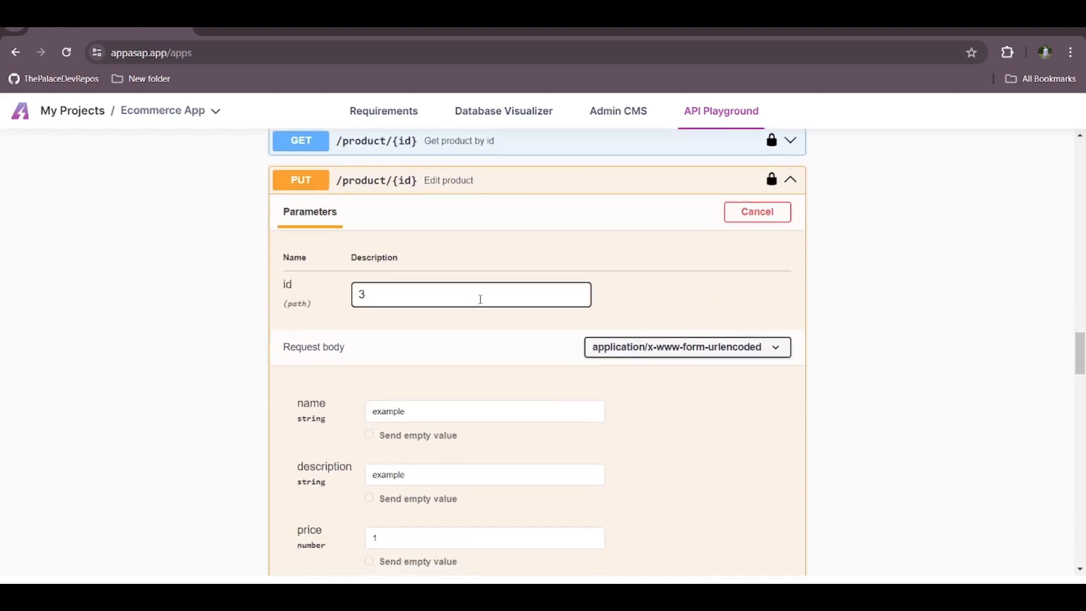
Set the name field in the PUT /product/{id} request body to example2
scroll(401, 302, down, 1)
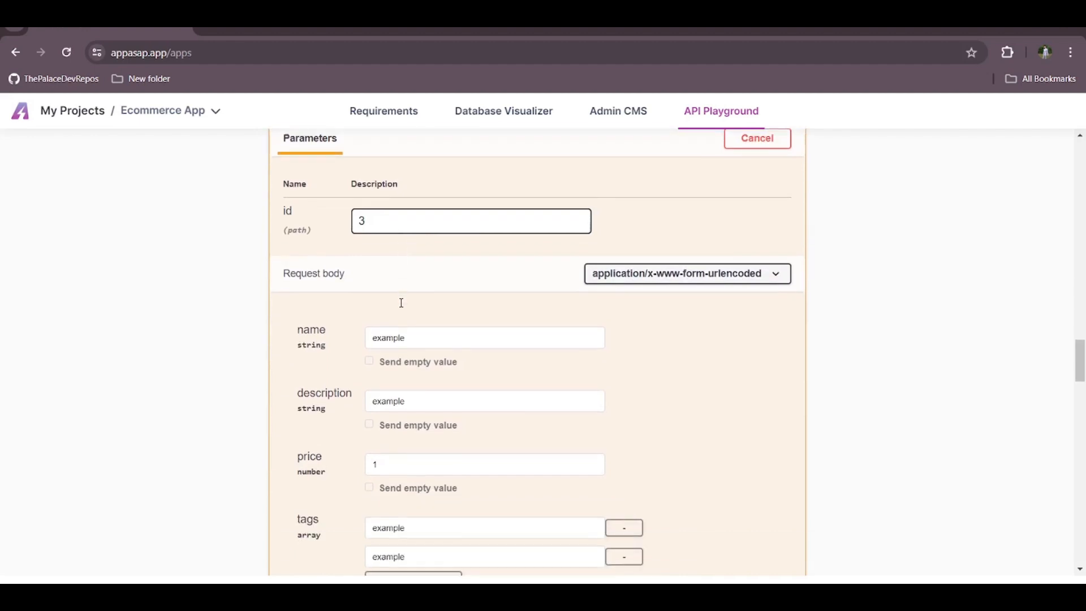
scroll(401, 302, down, 1)
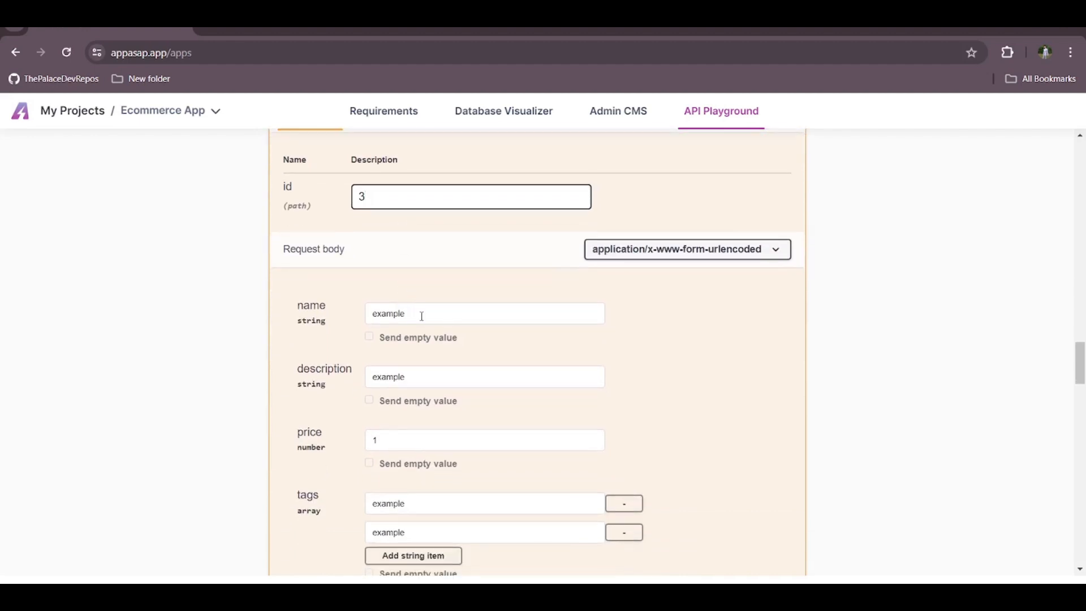
click(422, 316)
double_click(422, 316)
click(421, 316)
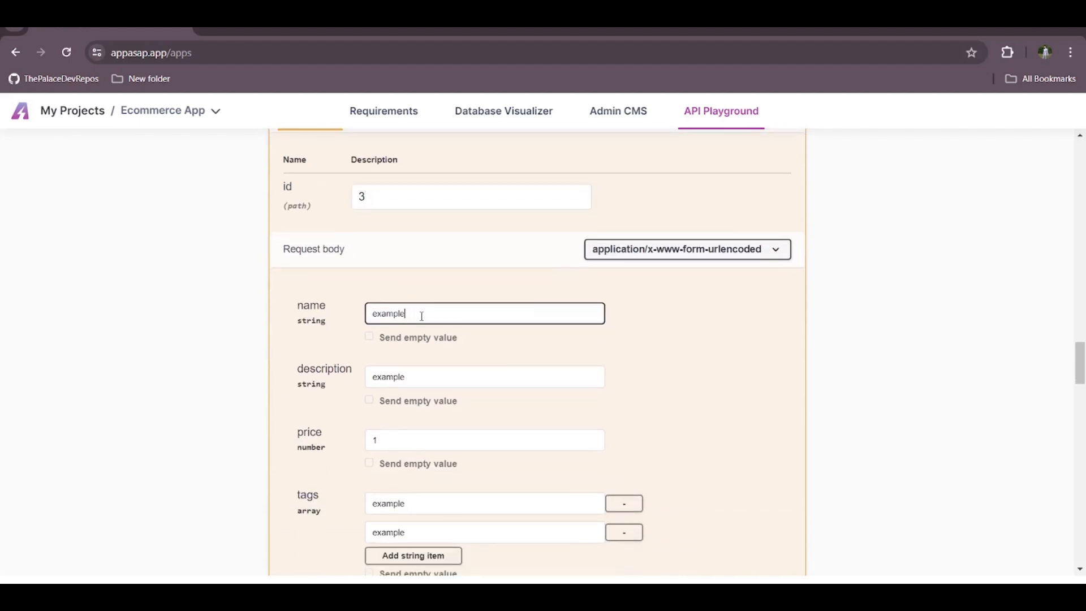
Clear the discount and image_file values in the PUT /product/{id} request body
scroll(421, 316, down, 6)
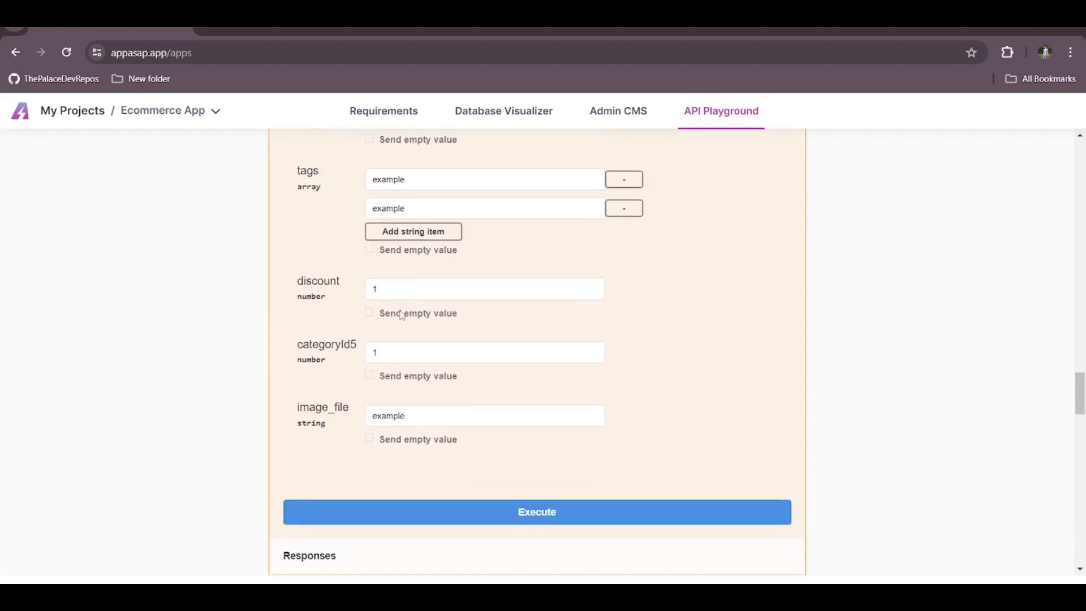
click(377, 292)
key(BackSpace)
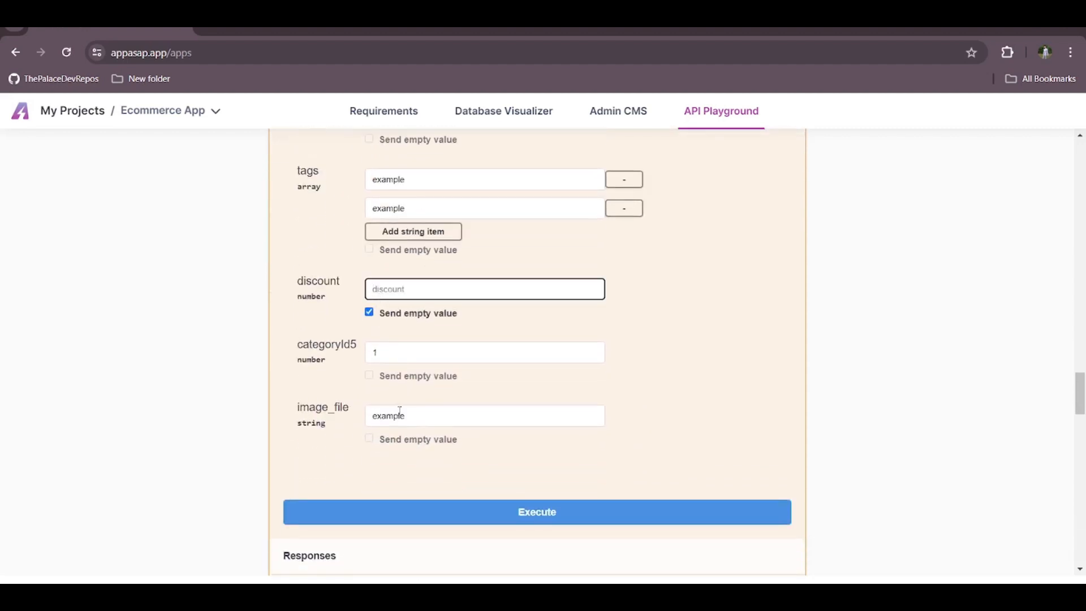
click(399, 416)
double_click(399, 416)
key(BackSpace)
click(436, 434)
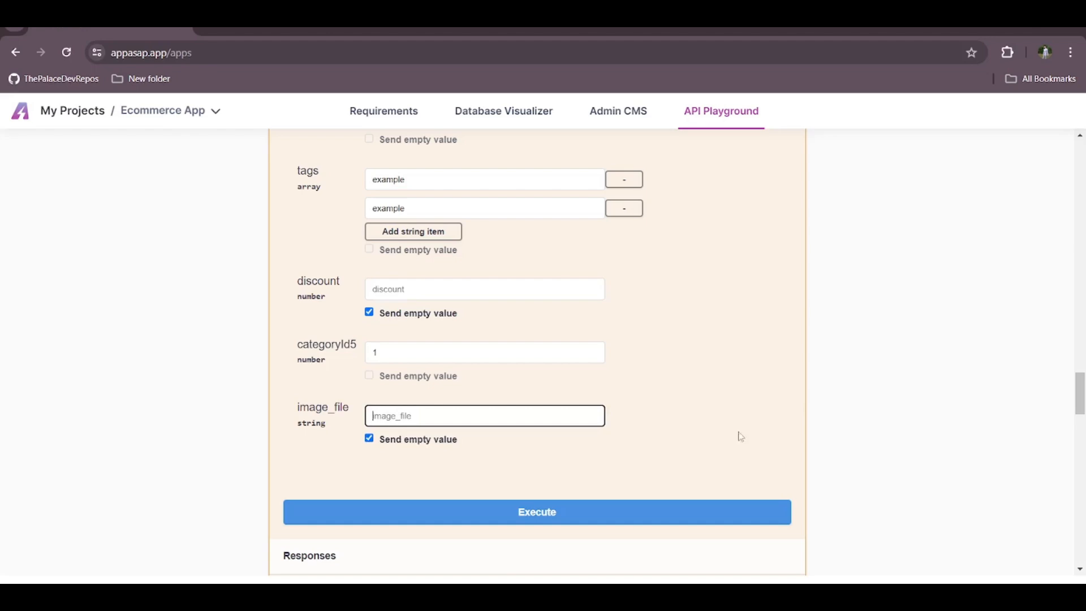
Execute the PUT /product/{id} request and review its response body and headers
click(608, 523)
scroll(606, 518, down, 5)
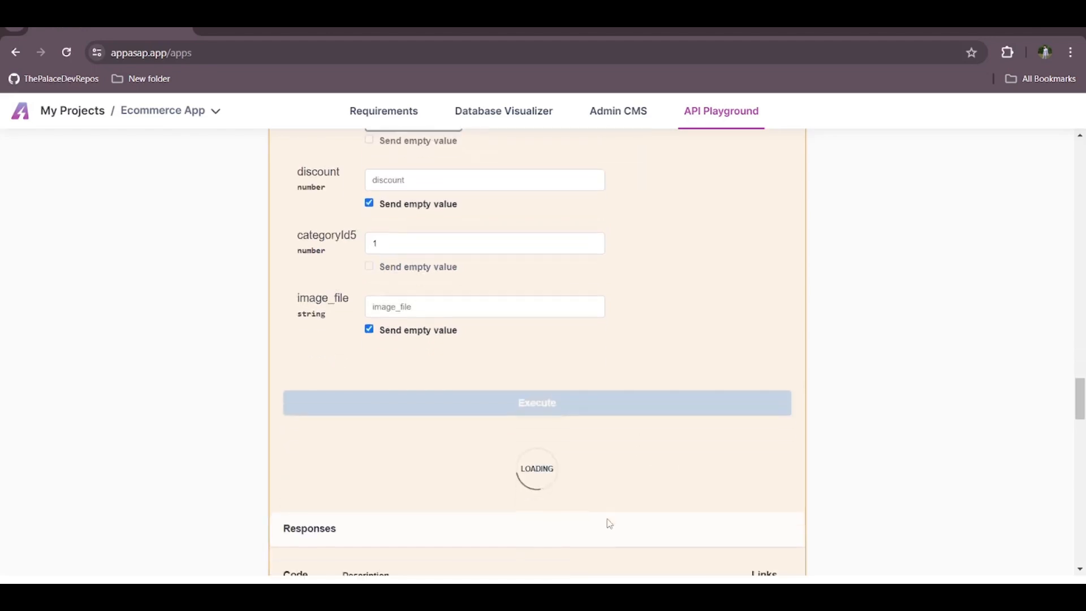
scroll(609, 523, down, 3)
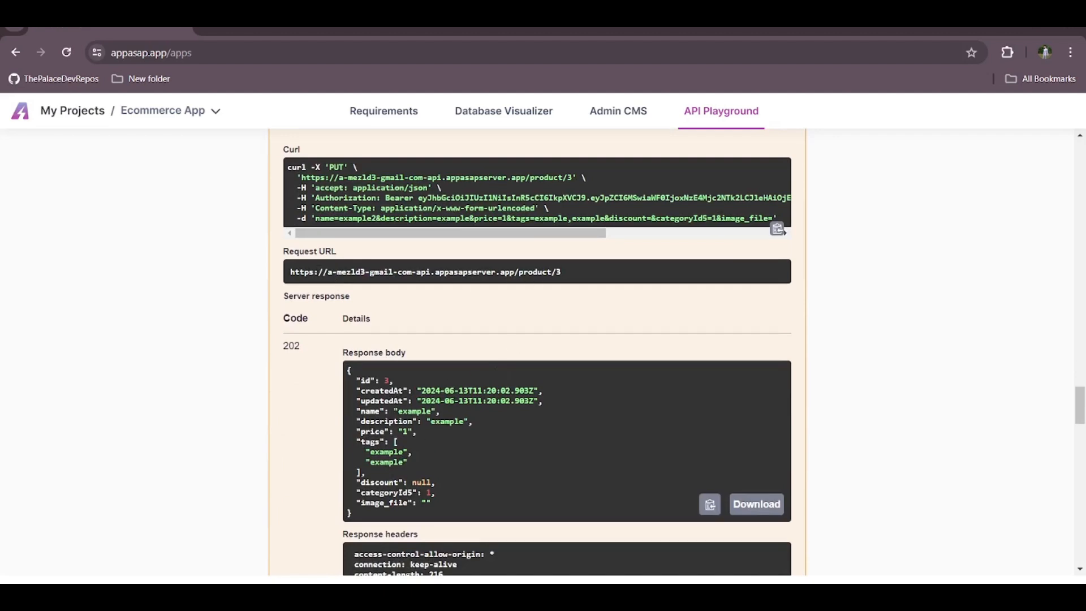
scroll(574, 408, down, 2)
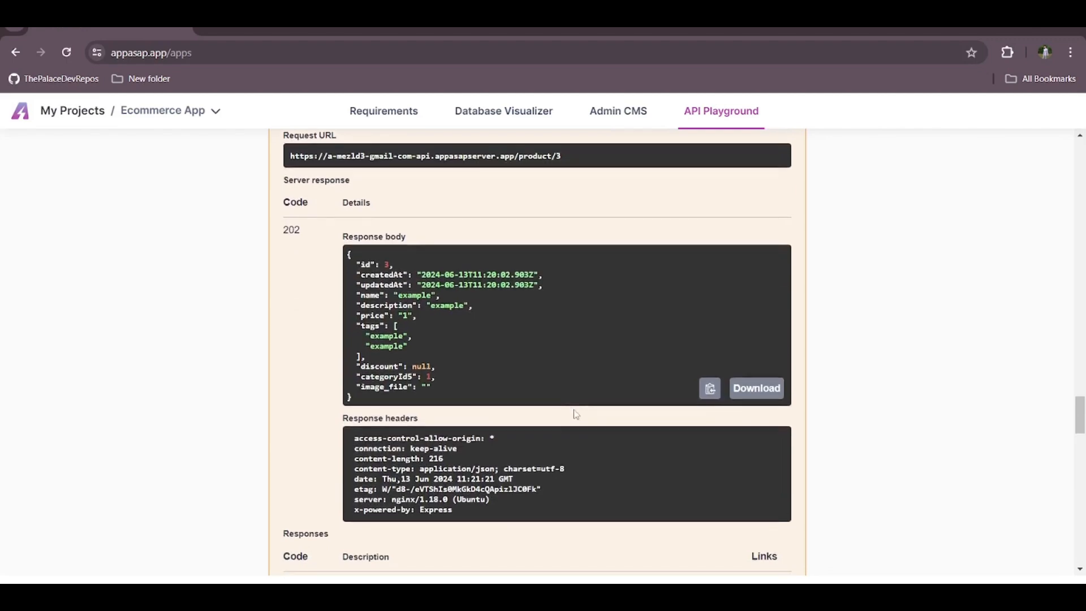
scroll(574, 412, up, 5)
scroll(574, 412, down, 8)
scroll(575, 414, down, 3)
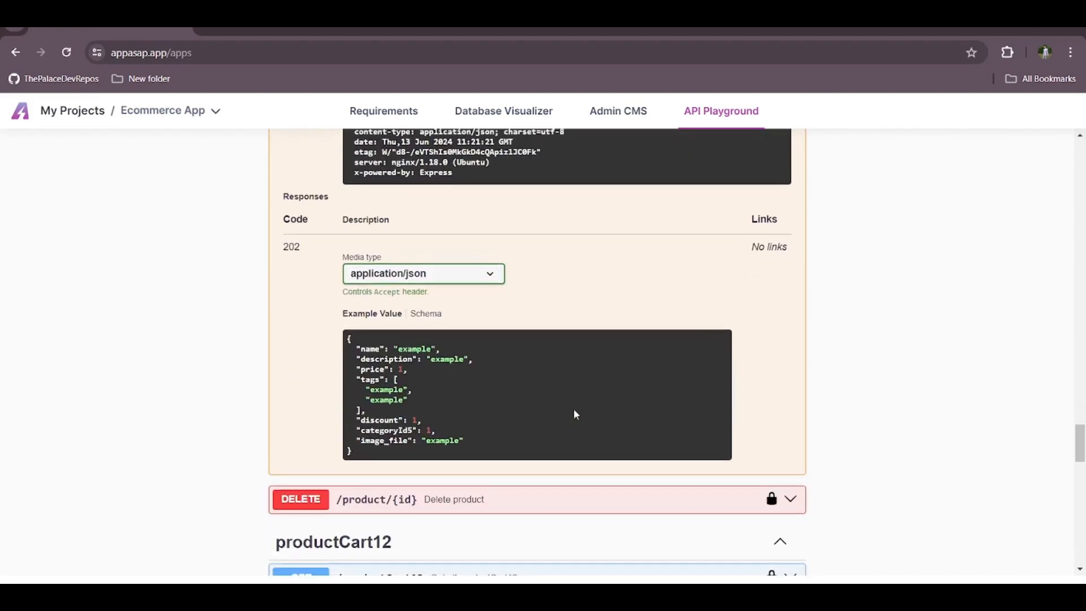
Expand DELETE /product/{id} for a trial request and set its id parameter to 3
scroll(575, 415, up, 10)
scroll(575, 414, up, 4)
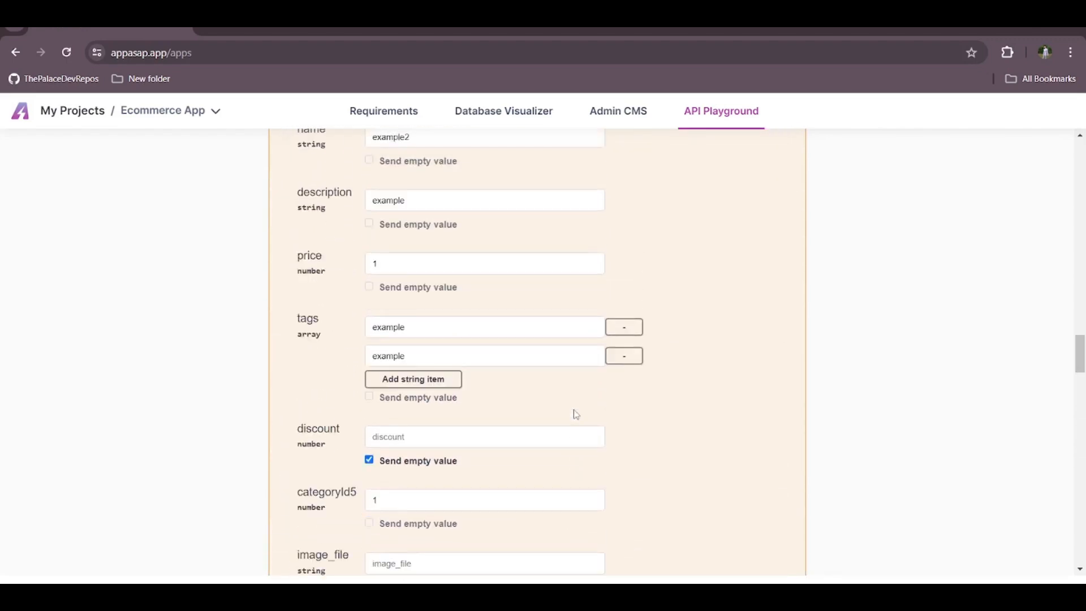
scroll(578, 424, down, 10)
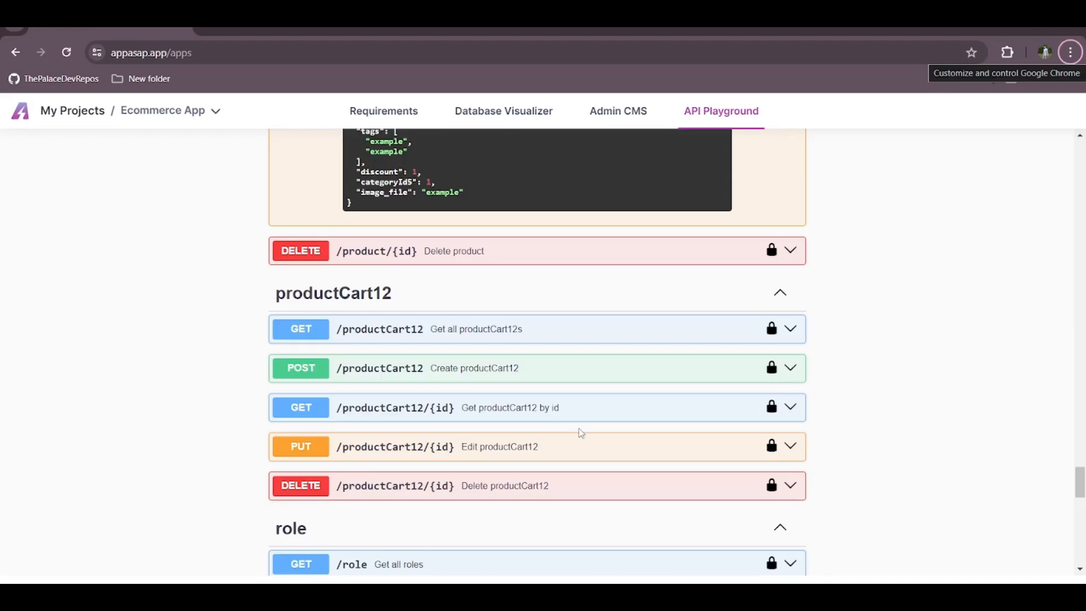
scroll(578, 431, down, 1)
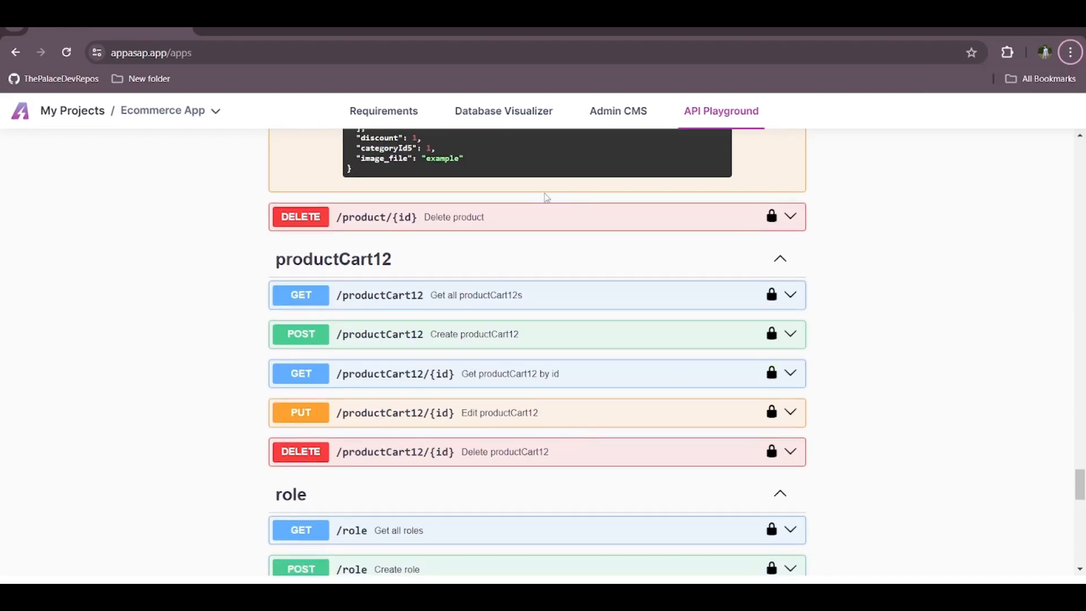
click(574, 225)
click(756, 252)
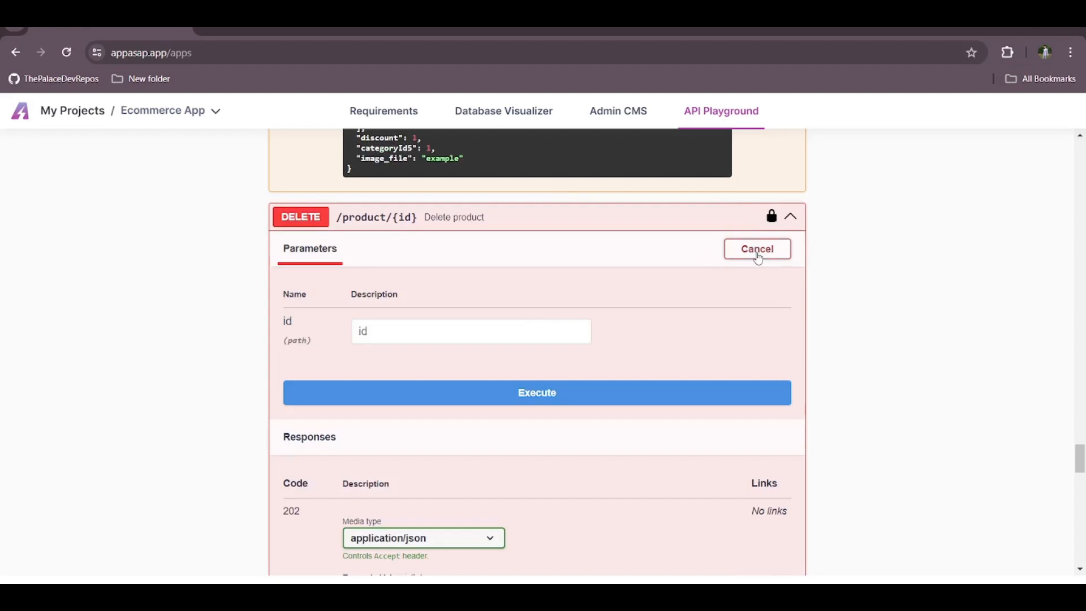
click(516, 335)
text(3)
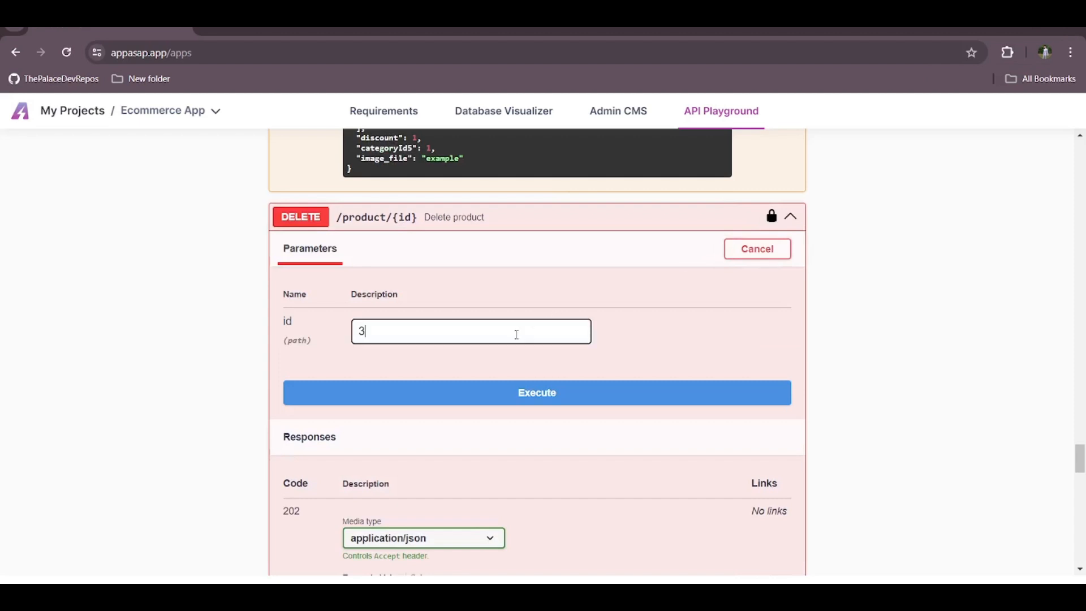
Execute the DELETE /product/{id} request and review its curl command, response body and headers
click(490, 399)
scroll(491, 399, down, 3)
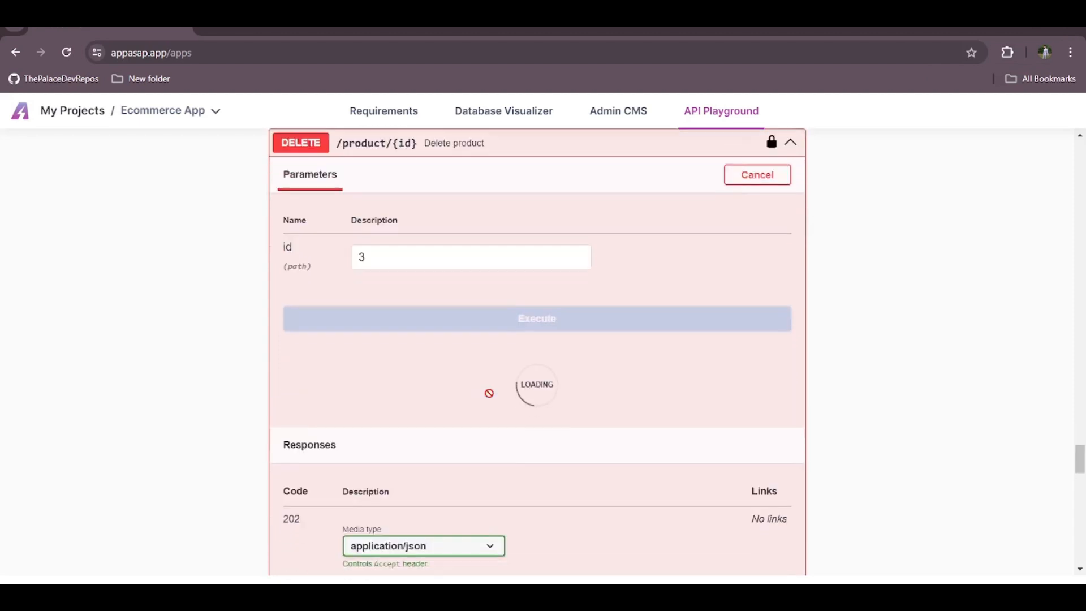
scroll(491, 397, down, 3)
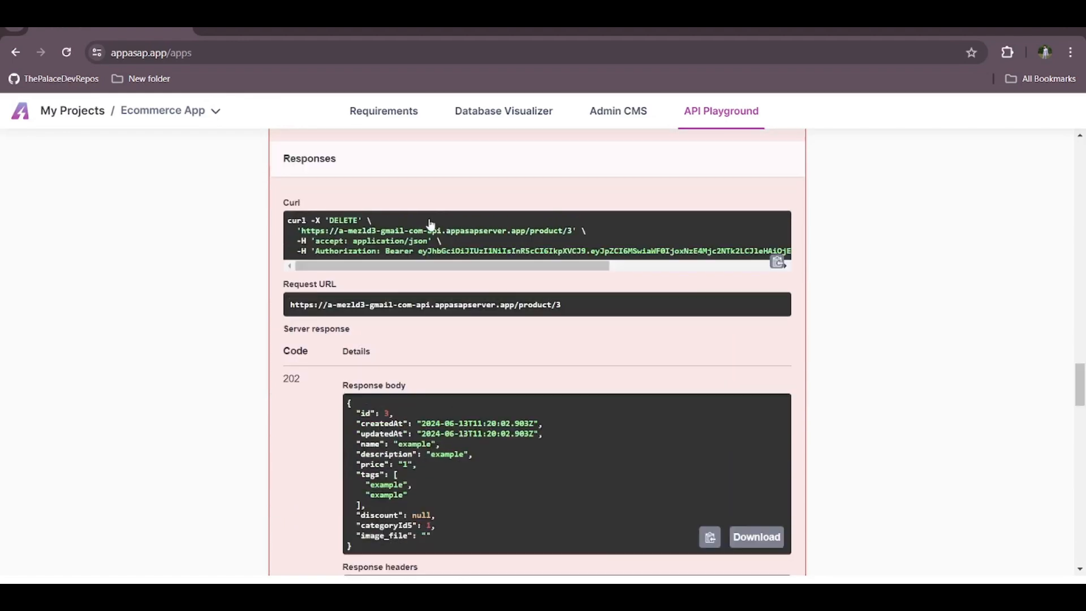
key(alt)
scroll(431, 225, down, 1)
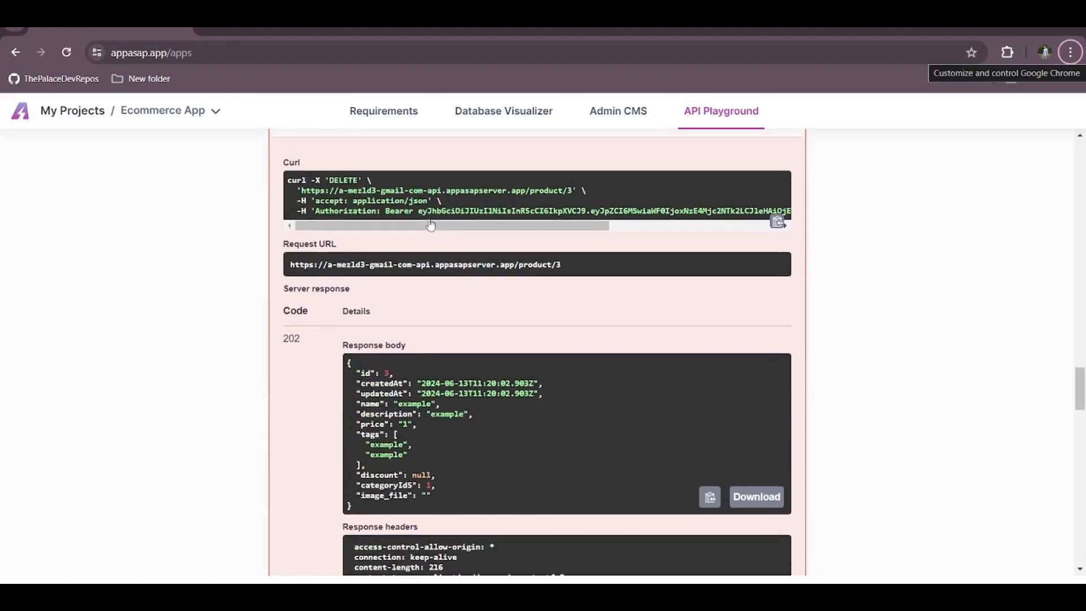
scroll(431, 225, up, 1)
scroll(431, 225, up, 5)
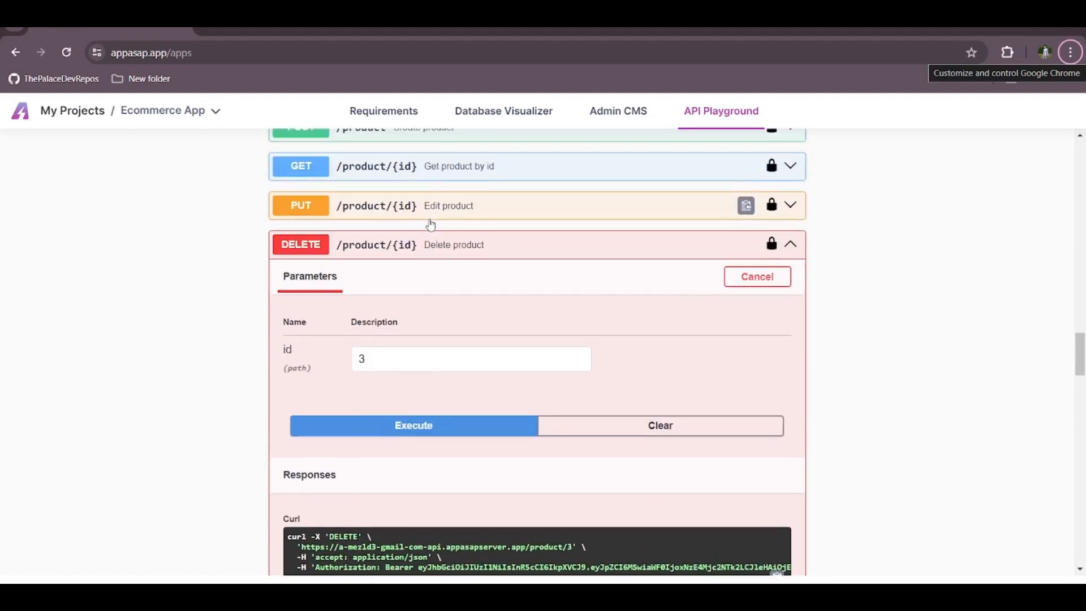
Collapse DELETE /product/{id} and expand GET /product to view its earlier curl request and response
click(413, 255)
scroll(413, 255, up, 1)
scroll(413, 255, up, 2)
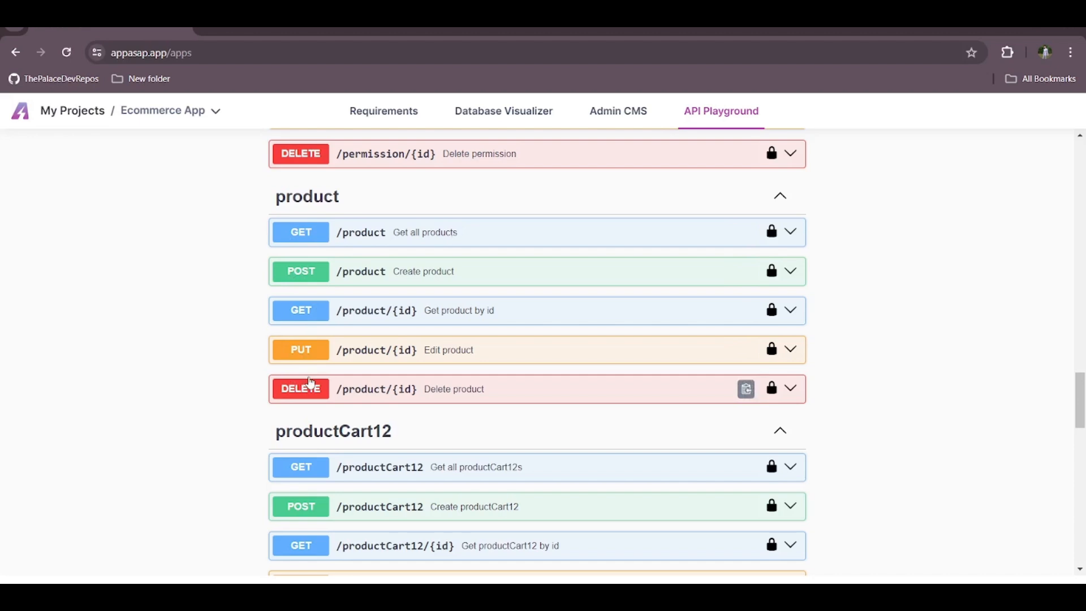
scroll(310, 383, up, 1)
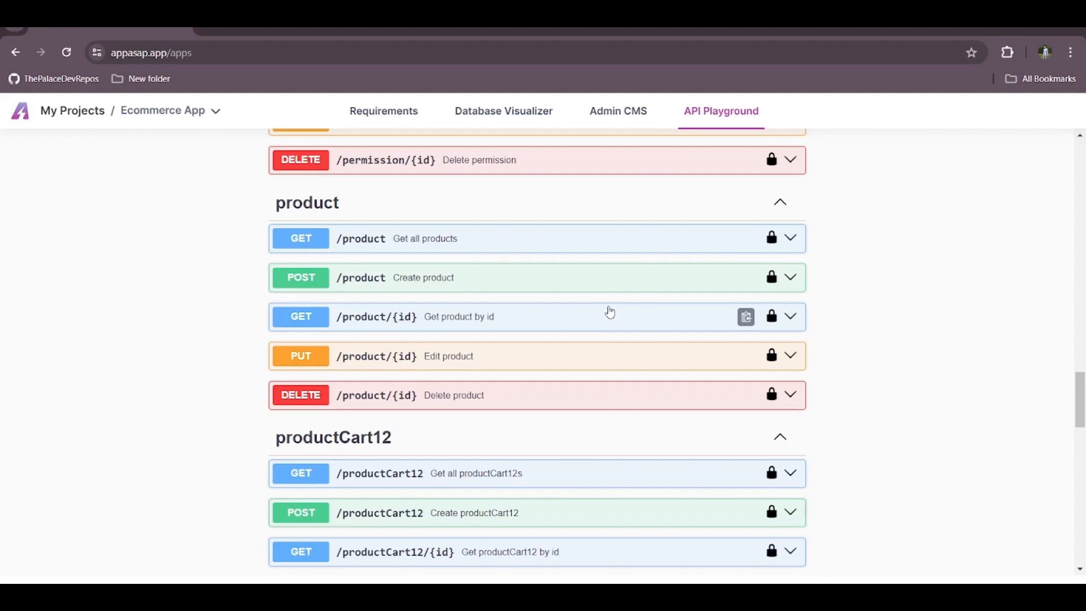
click(509, 253)
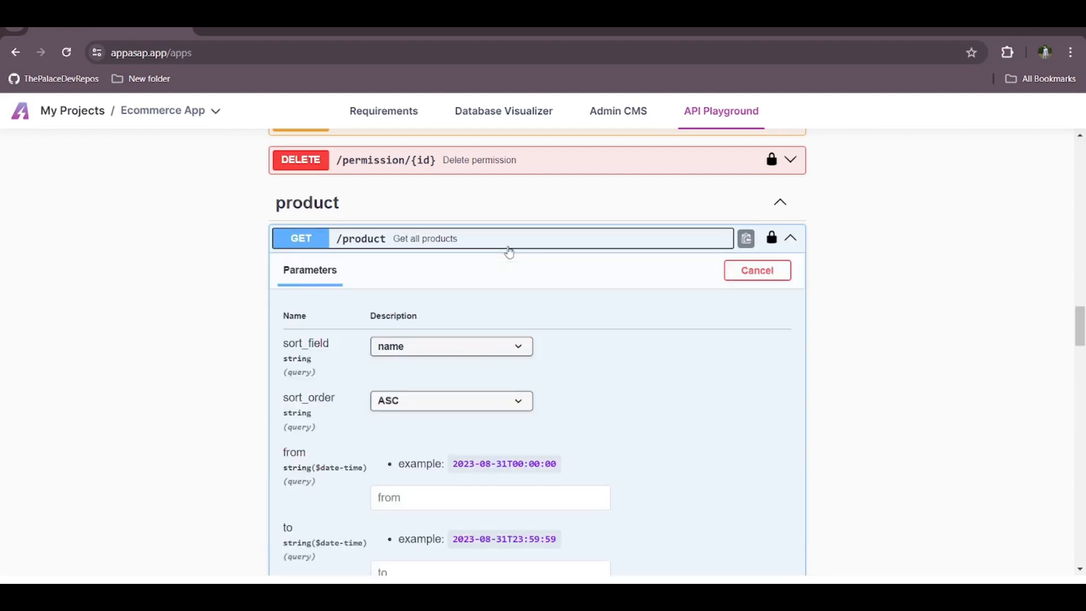
scroll(613, 380, down, 10)
scroll(613, 380, down, 3)
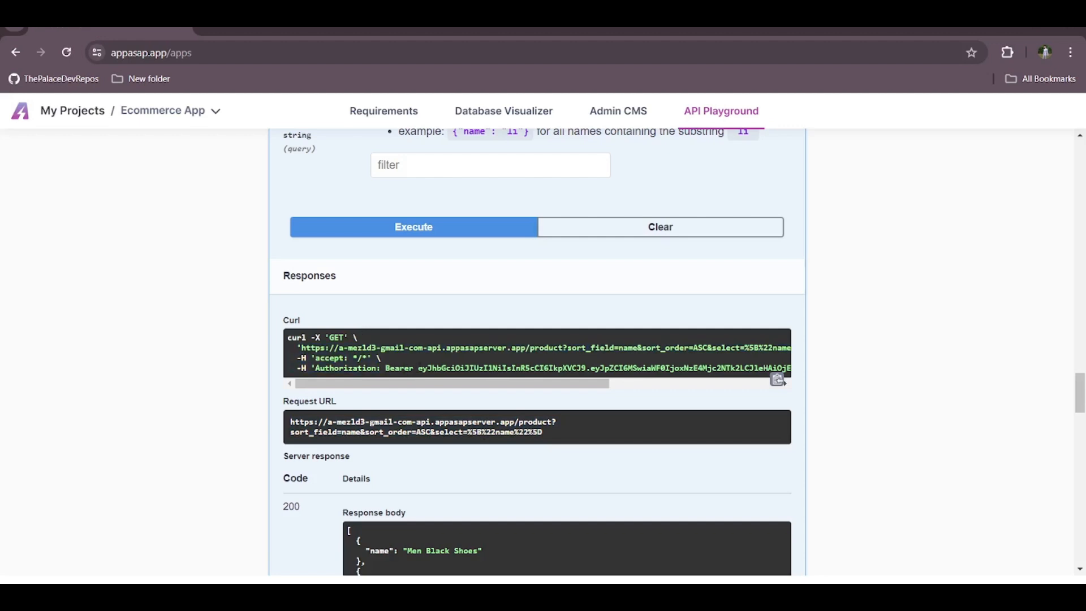
Examine the bearer token in the GET /product curl command's Authorization header and copy the command
drag(423, 367, 571, 368)
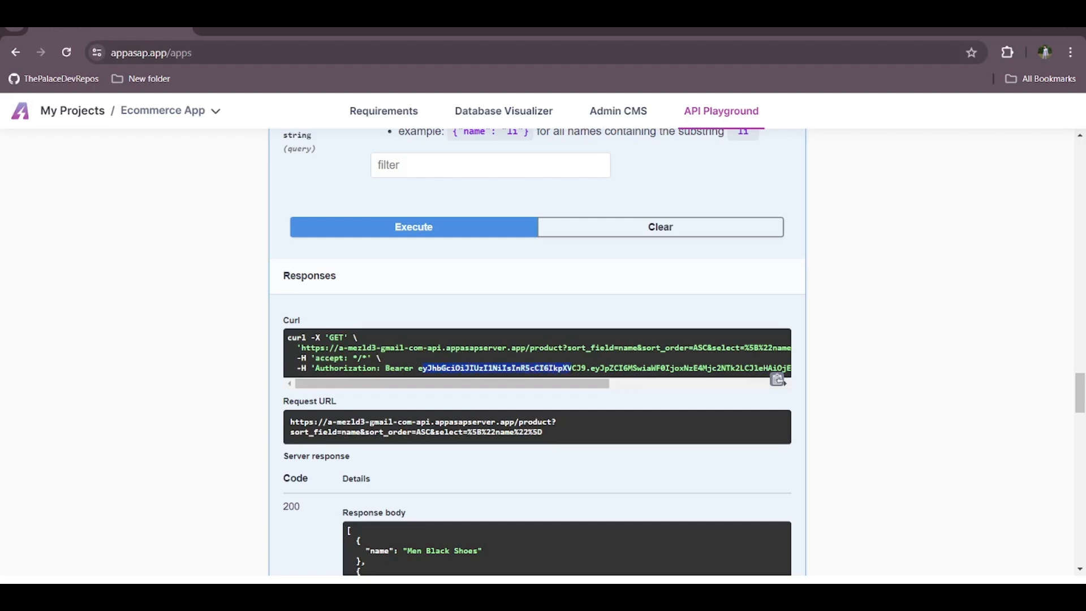
click(572, 368)
scroll(571, 368, right, 5)
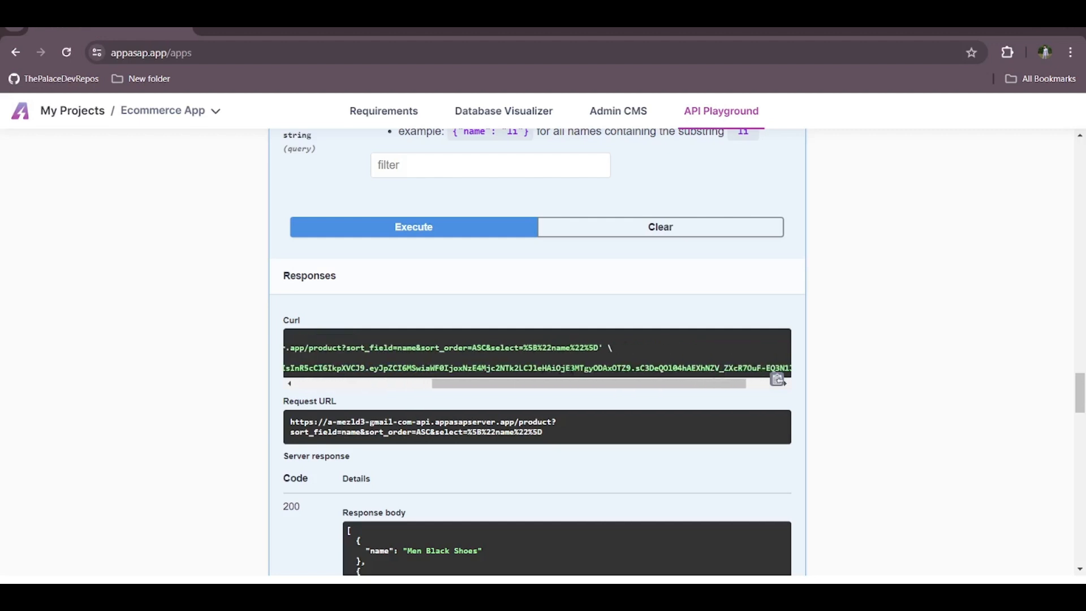
scroll(537, 357, left, 5)
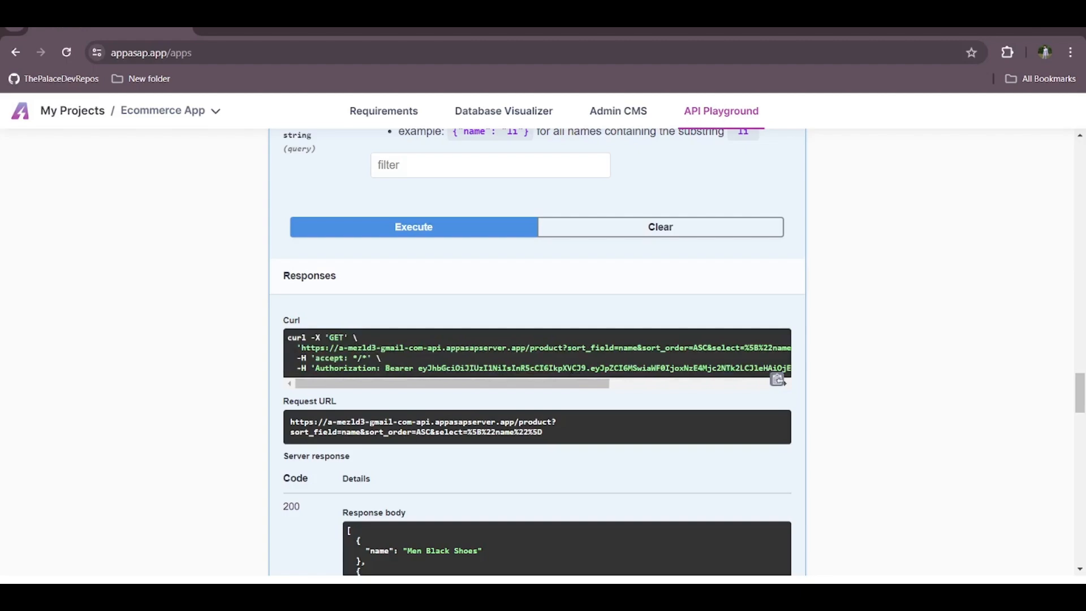
double_click(531, 368)
click(778, 379)
Copy the bearerAuth token from the available authorizations, and log out to check which endpoints remain listed
scroll(904, 306, up, 15)
scroll(904, 306, up, 15)
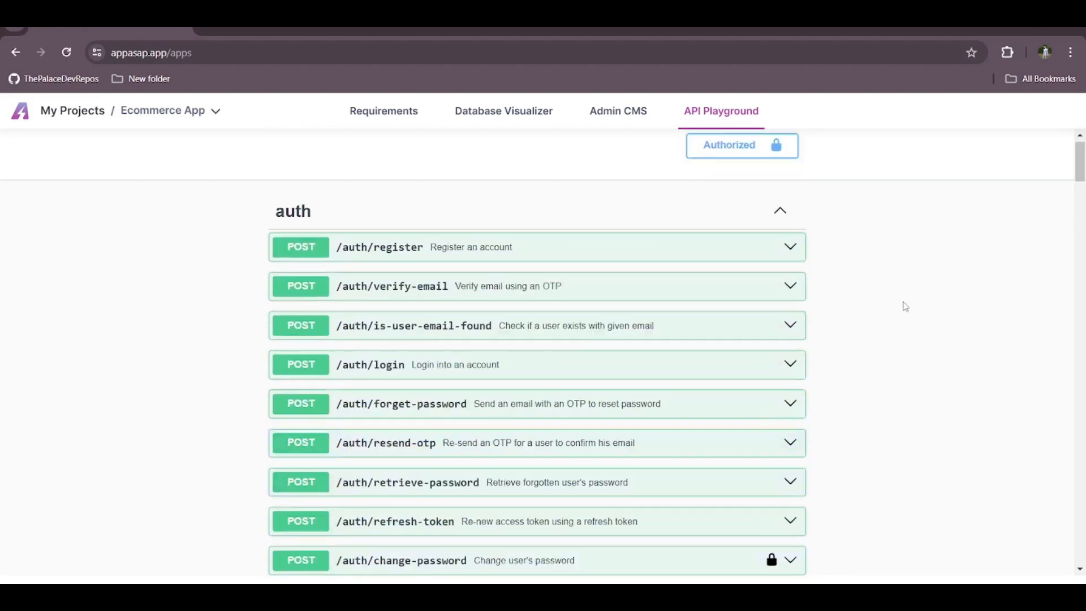
click(748, 166)
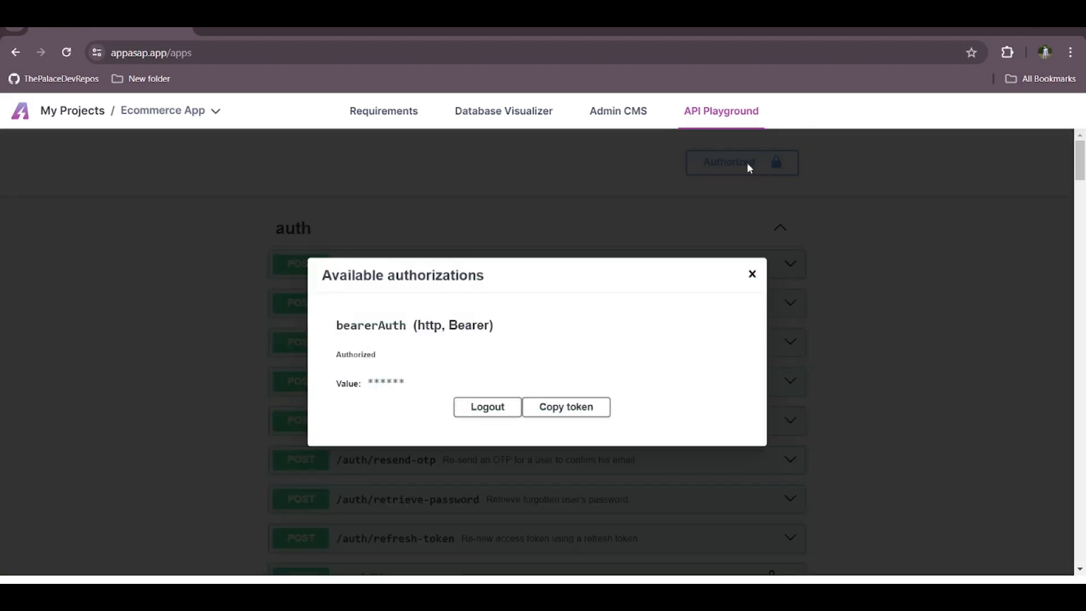
click(578, 416)
click(473, 410)
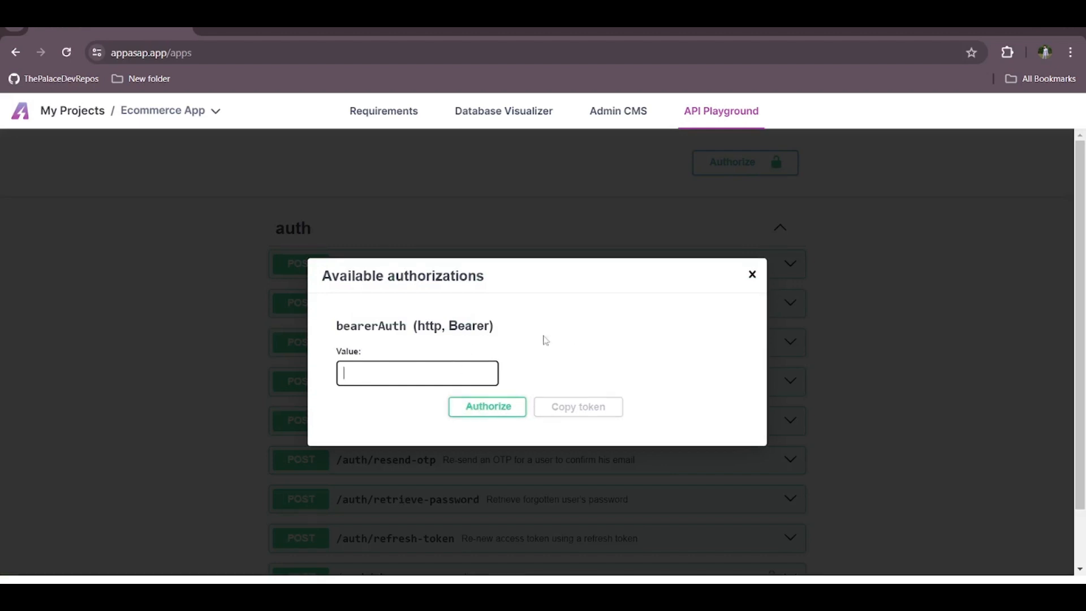
click(751, 274)
scroll(753, 282, down, 2)
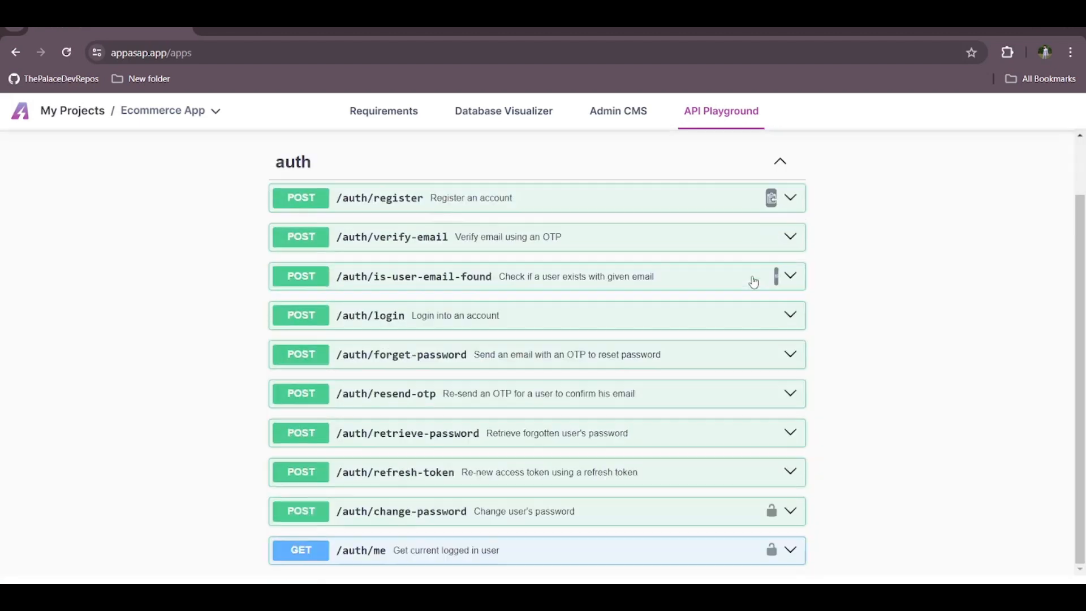
scroll(874, 516, up, 2)
scroll(871, 515, down, 1)
scroll(870, 514, up, 1)
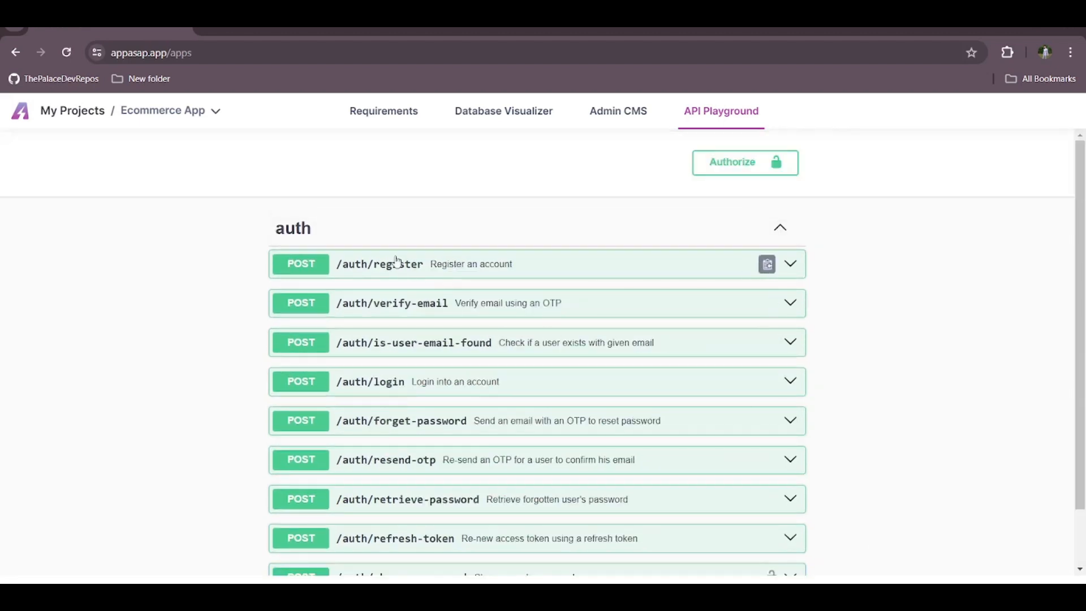
Paste the copied access token as the bearerAuth value and authorize to restore the protected endpoints
click(735, 169)
key(ctrl+v)
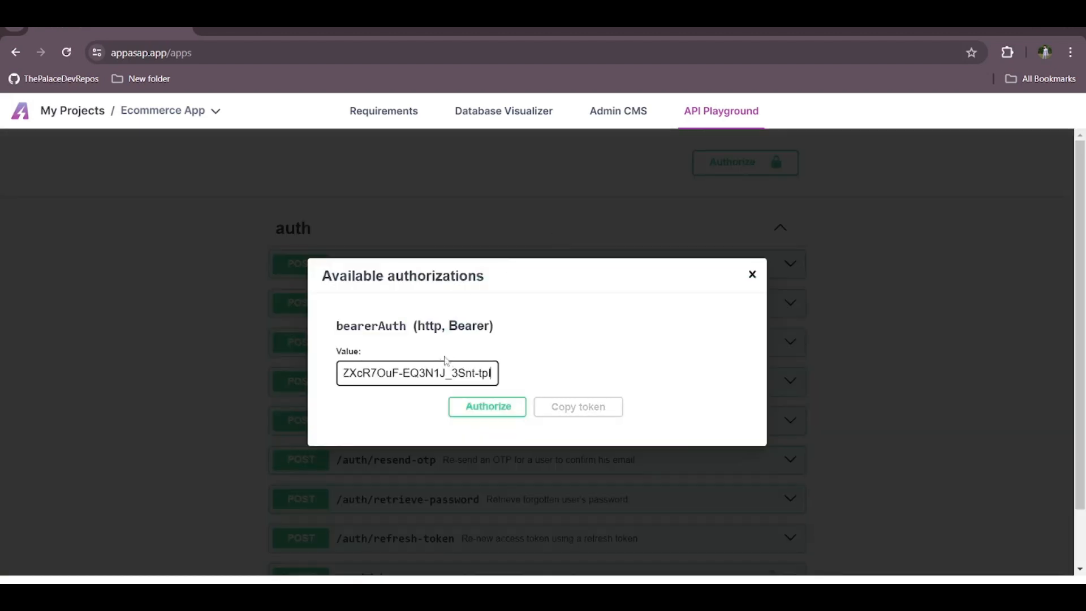
click(474, 416)
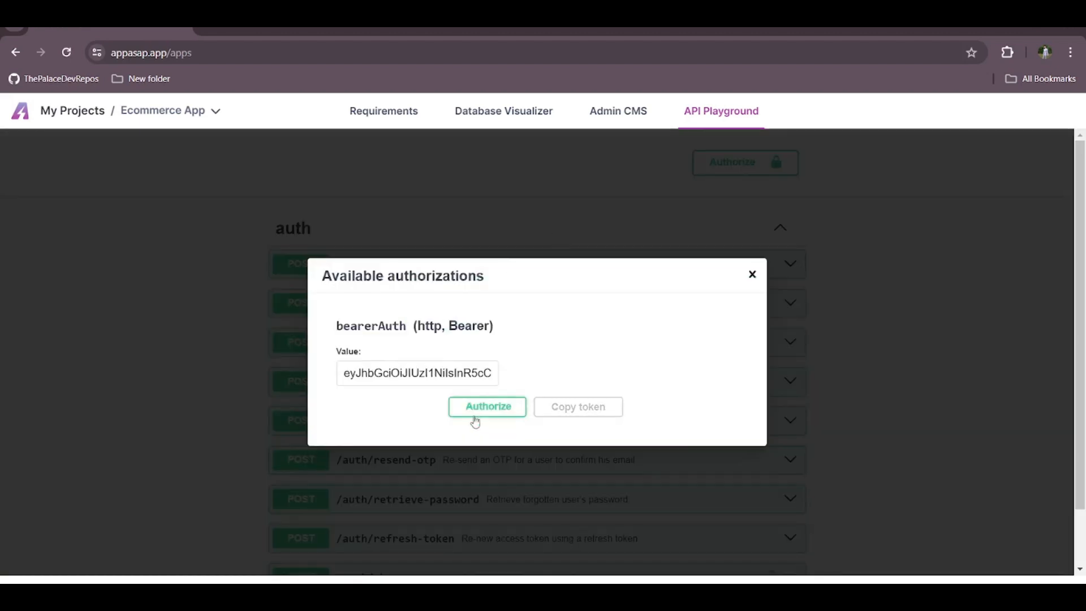
click(753, 276)
scroll(755, 279, down, 10)
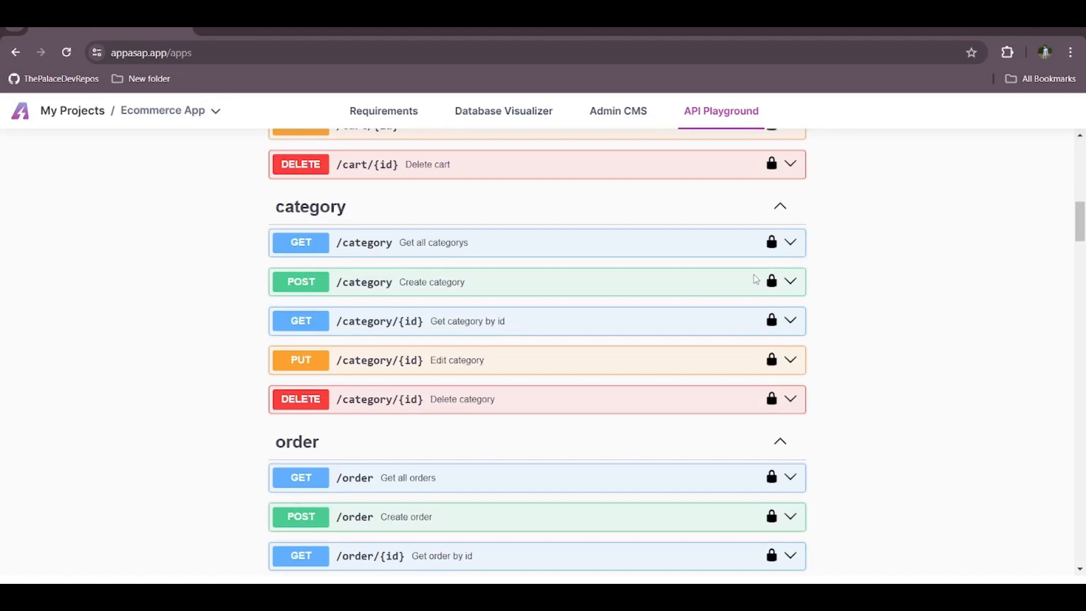
Expand POST /auth/login for a trial request and examine its required fields and example response, including the access and refresh tokens
scroll(755, 279, up, 10)
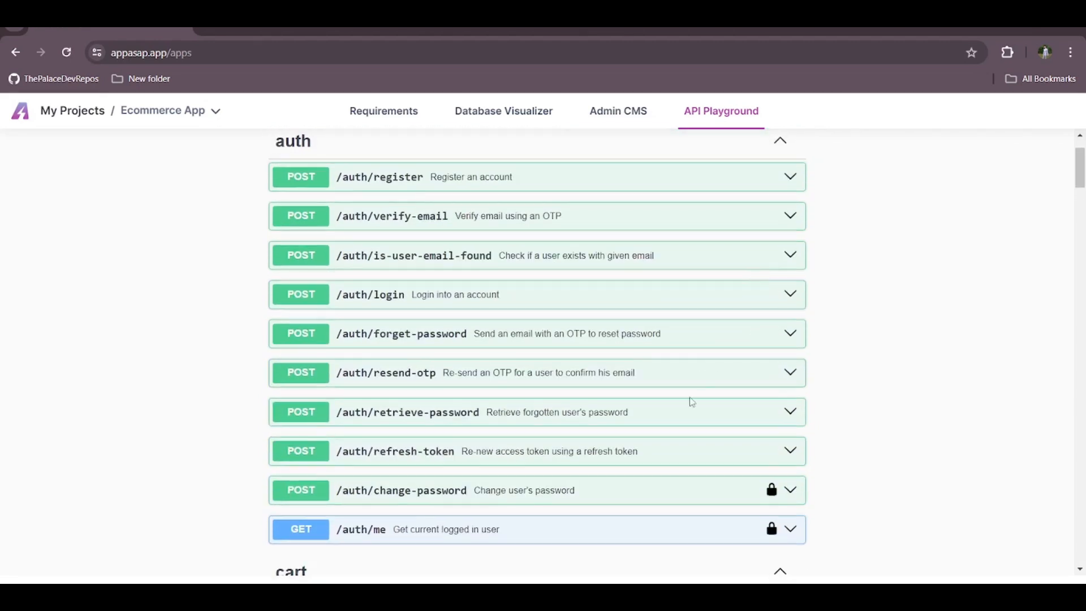
click(507, 290)
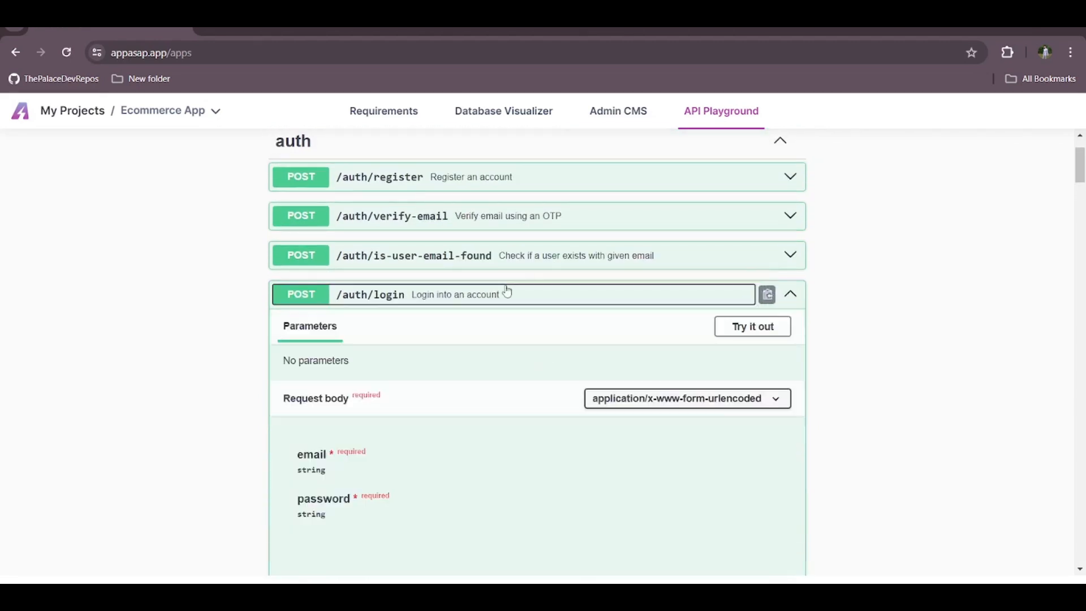
click(724, 326)
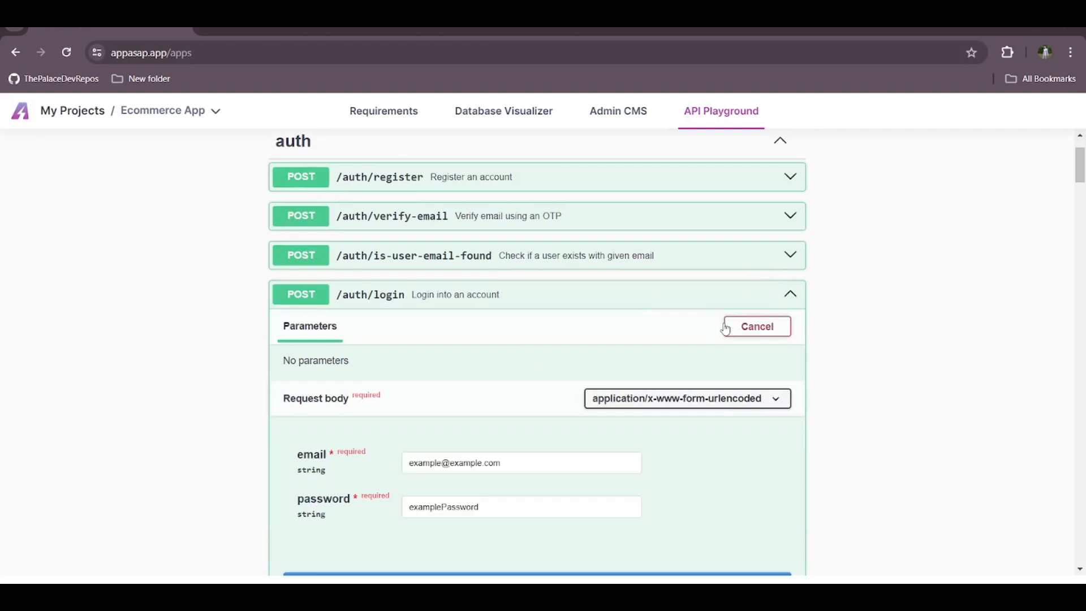
scroll(724, 328, down, 1)
scroll(725, 328, down, 1)
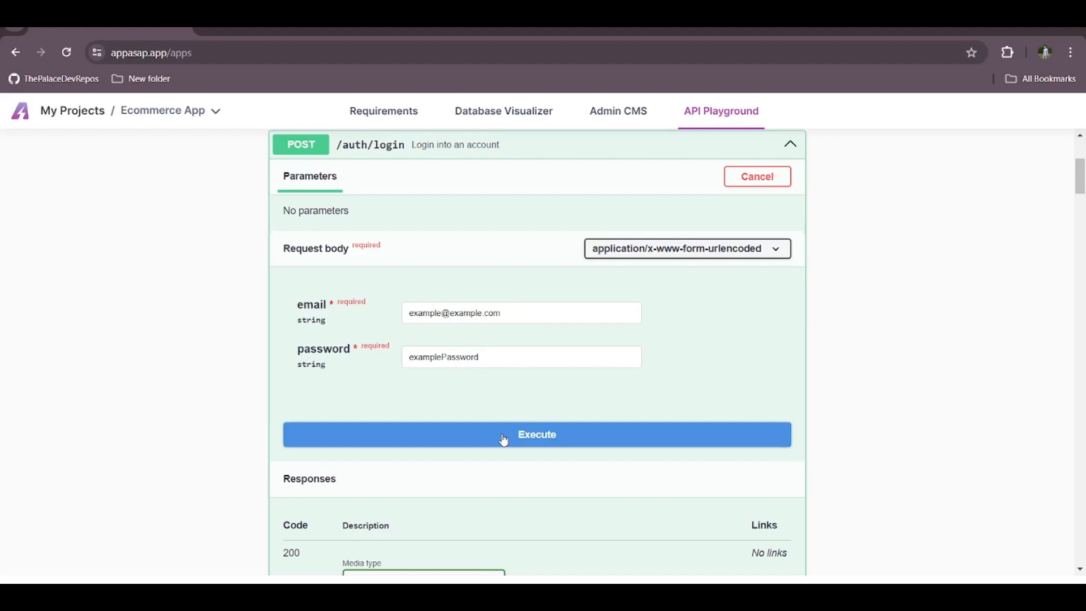
triple_click(477, 312)
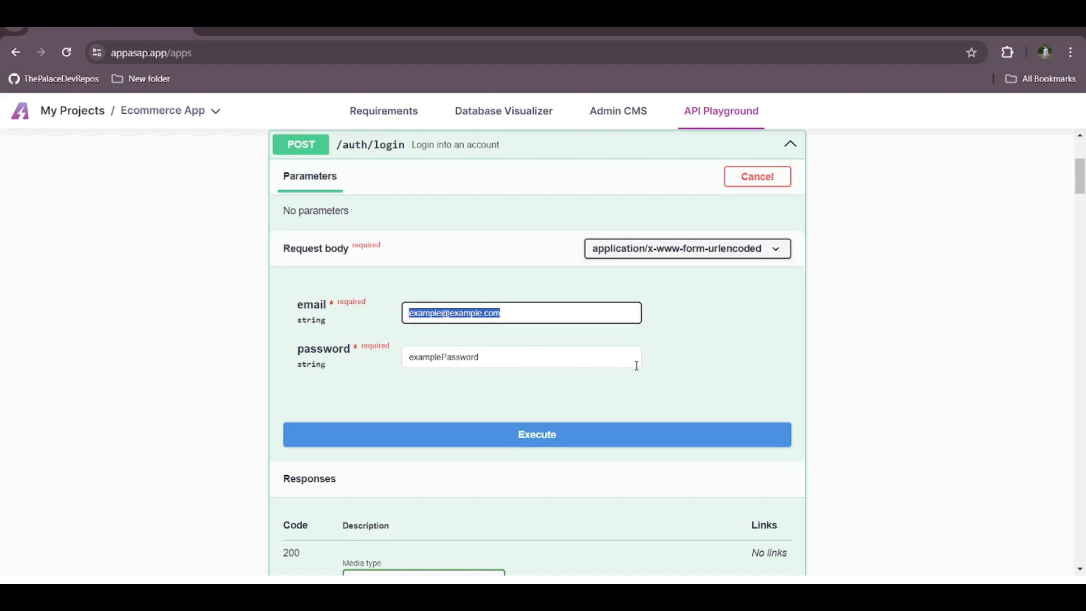
scroll(636, 365, down, 4)
scroll(492, 407, down, 1)
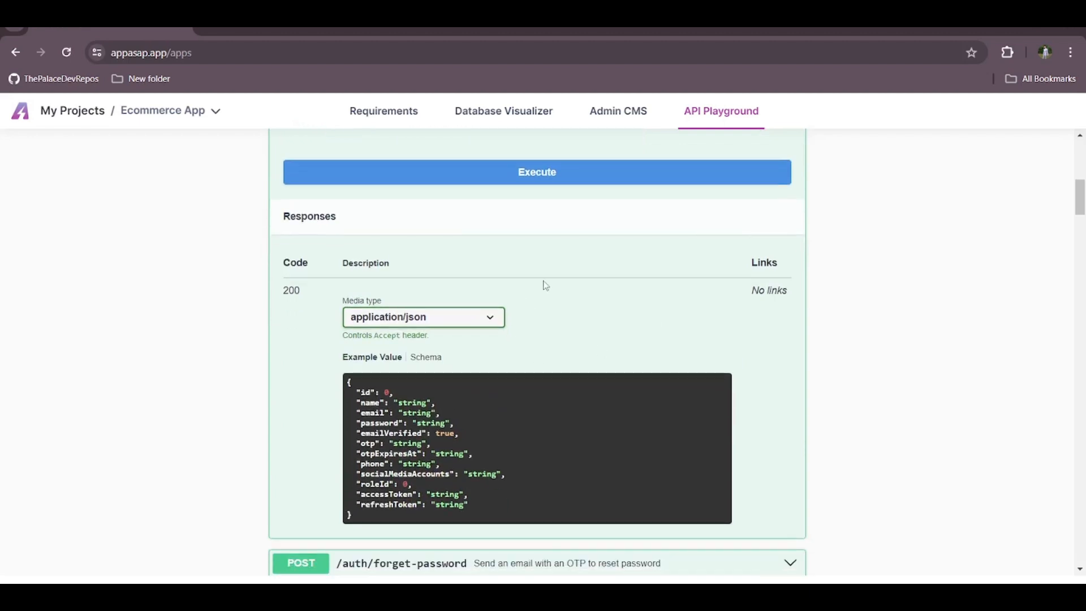
Review the authorization state and the email and password fields in the POST /auth/login request body
scroll(565, 378, up, 9)
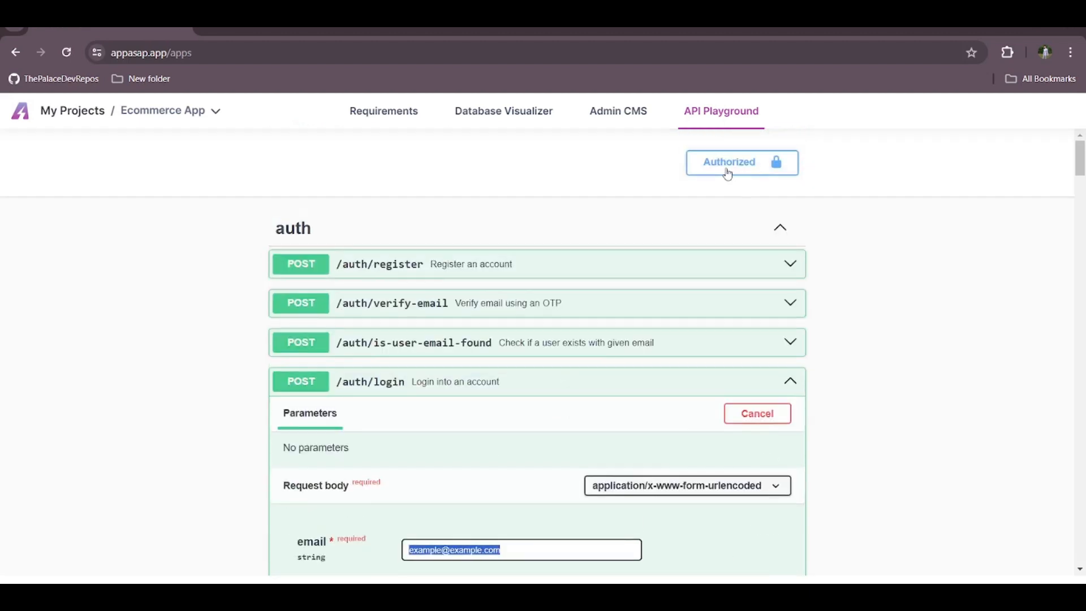
click(870, 356)
scroll(872, 356, down, 2)
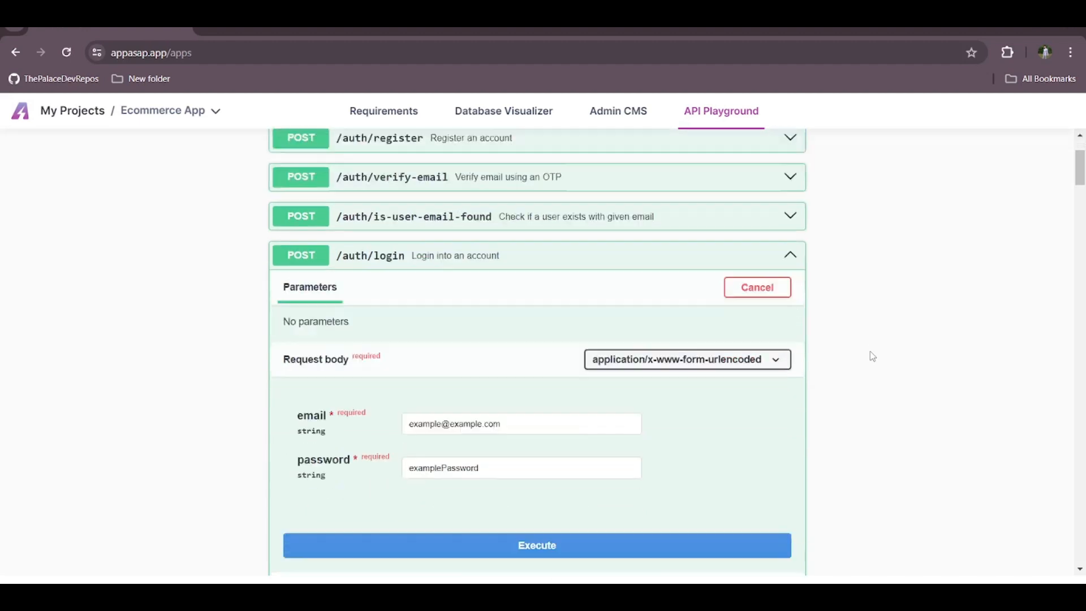
scroll(872, 356, down, 1)
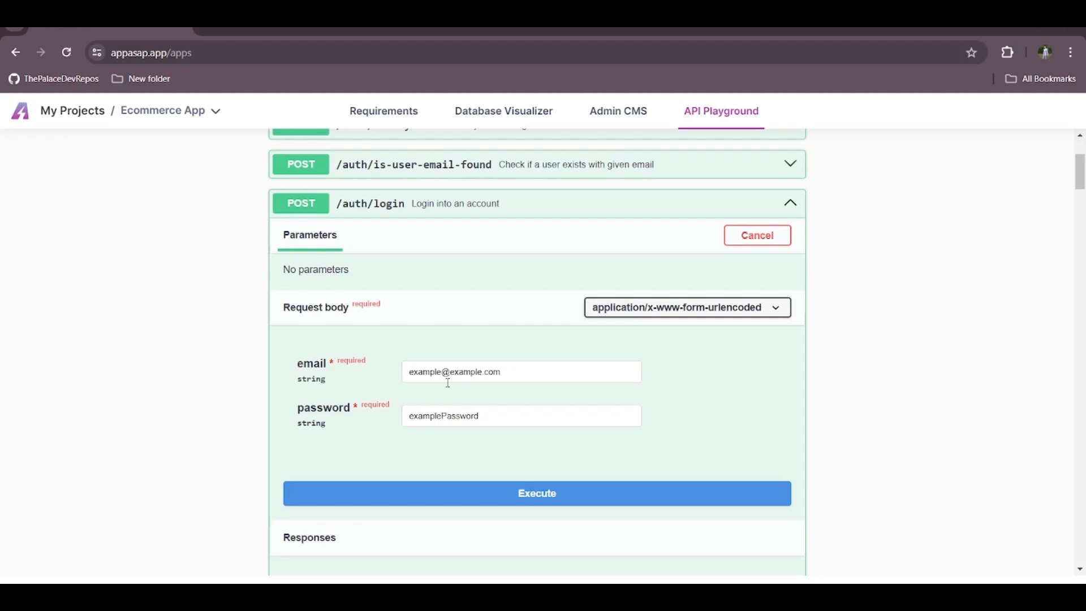
double_click(434, 407)
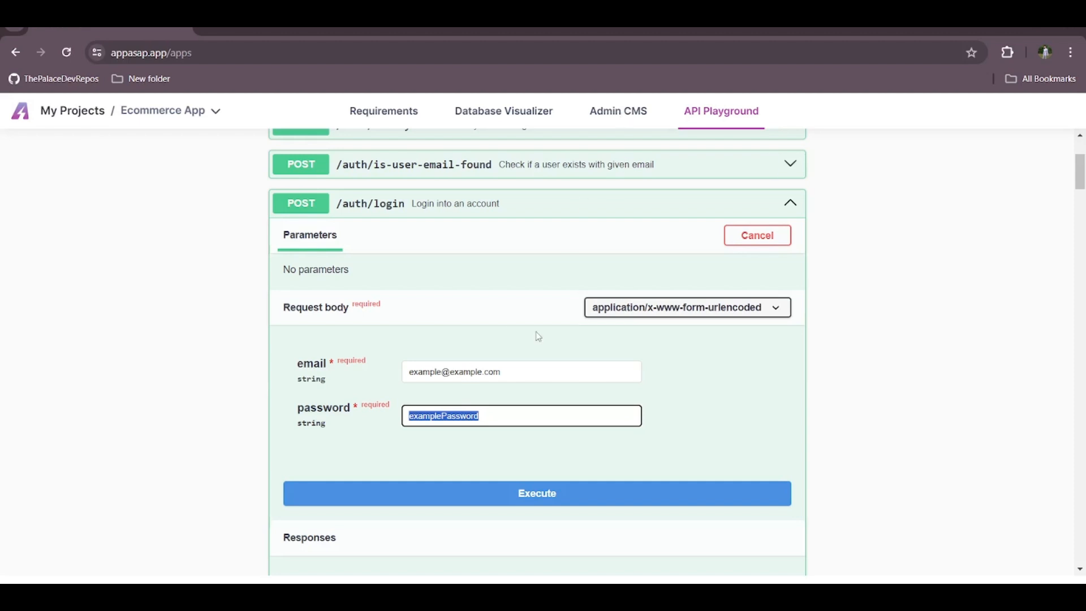
scroll(538, 336, up, 3)
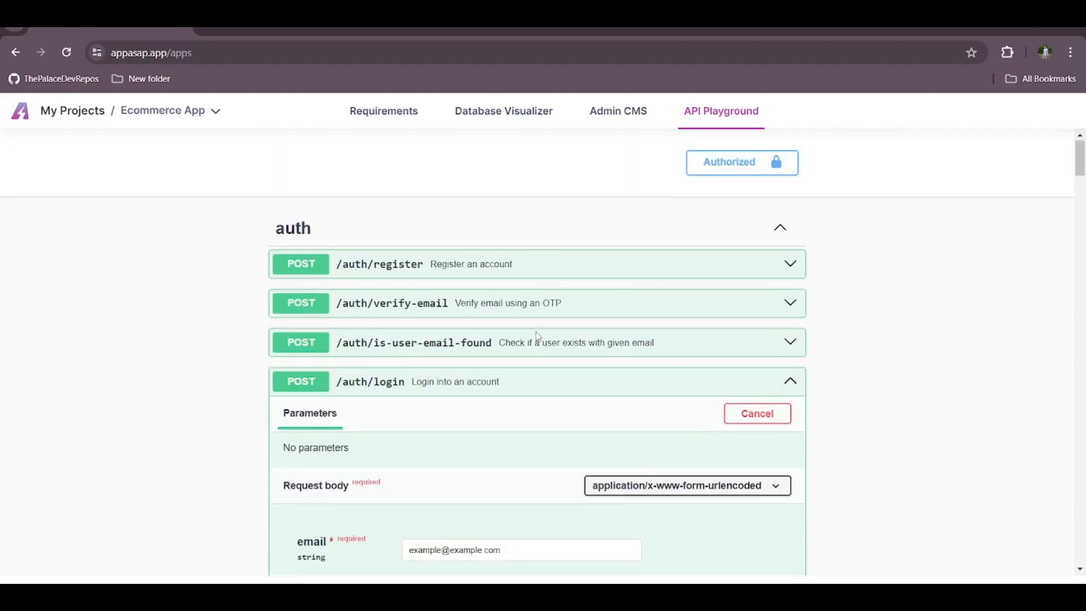
View the required fields of POST /auth/register, and collapse both it and POST /auth/login
click(439, 275)
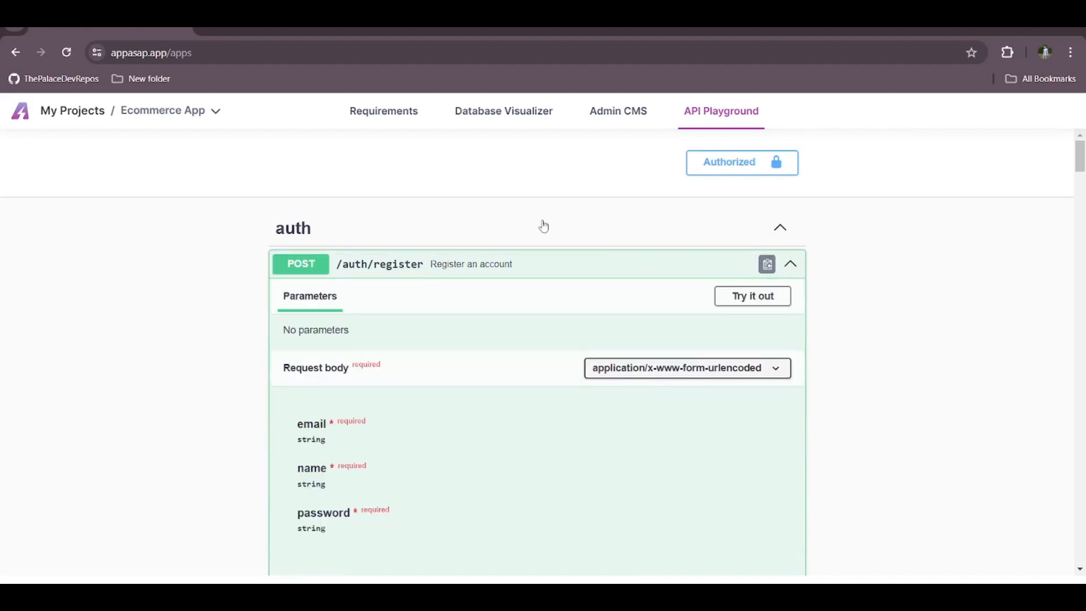
click(465, 268)
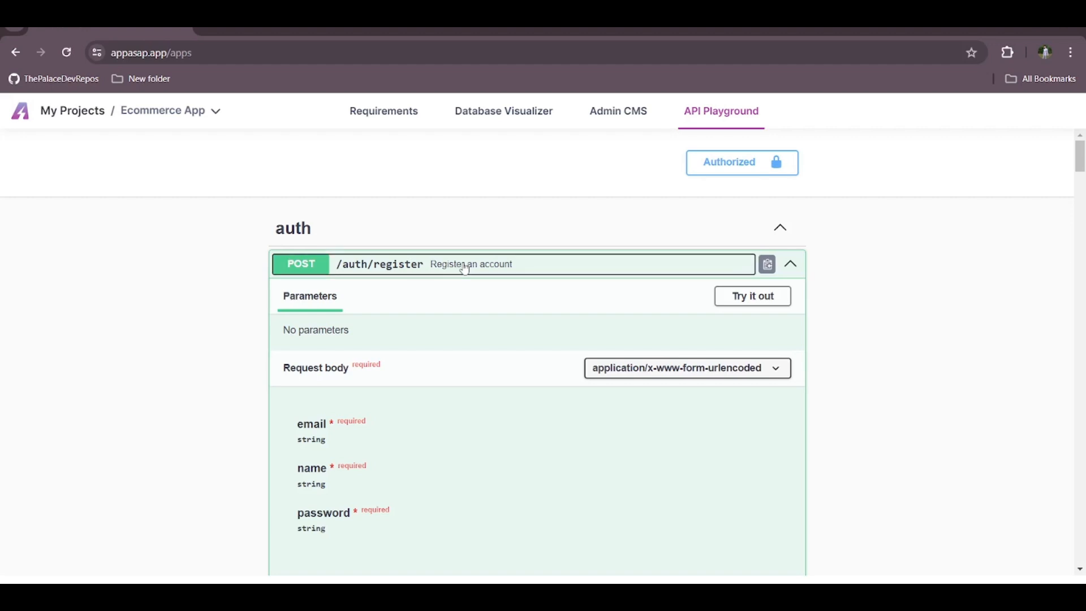
click(461, 376)
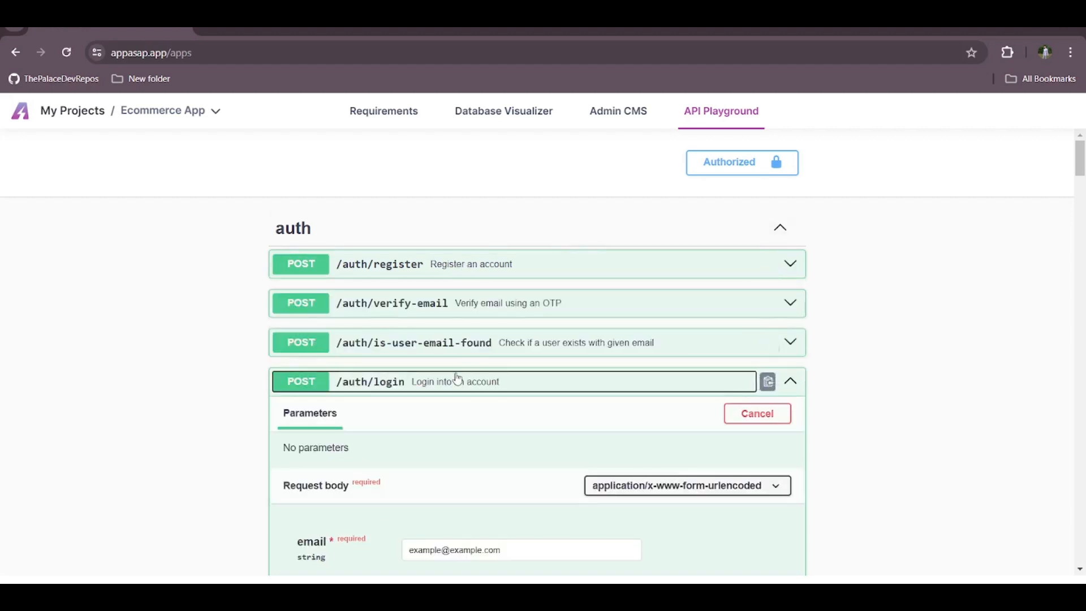